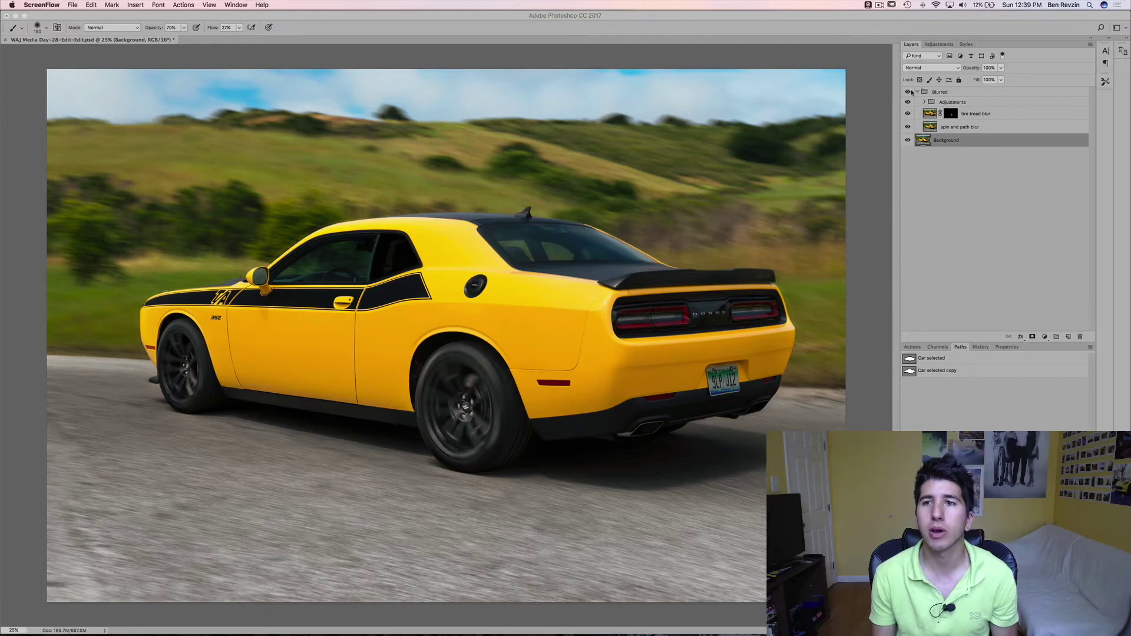
pyautogui.click(909, 91)
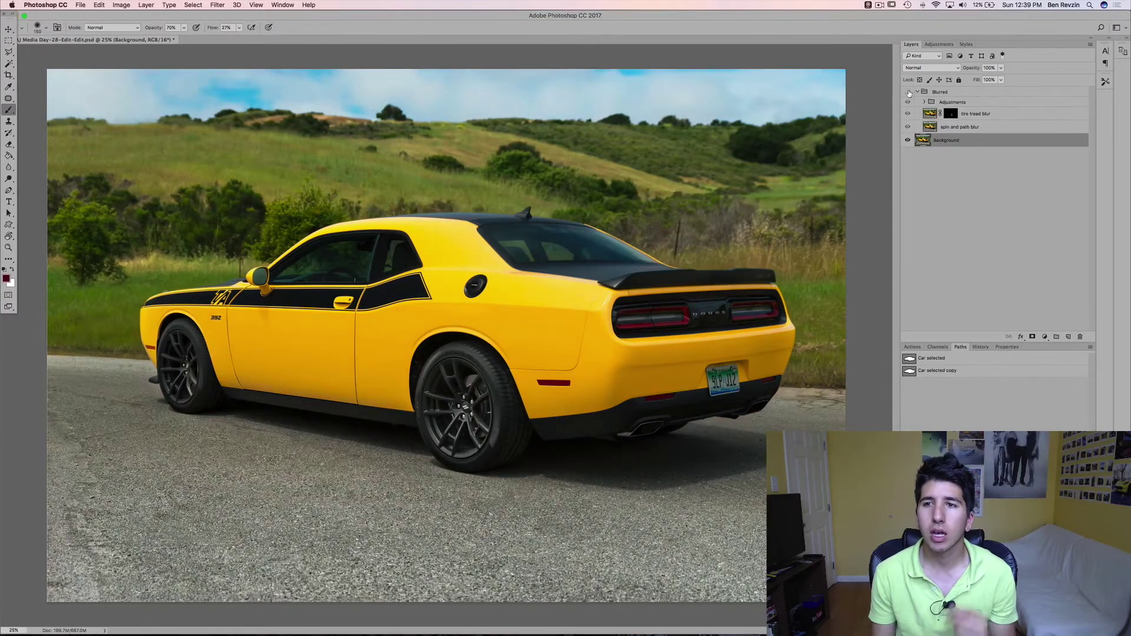
# Toggle the Blurred group's visibility off, on and off again, ending on the original photo.
pyautogui.click(908, 92)
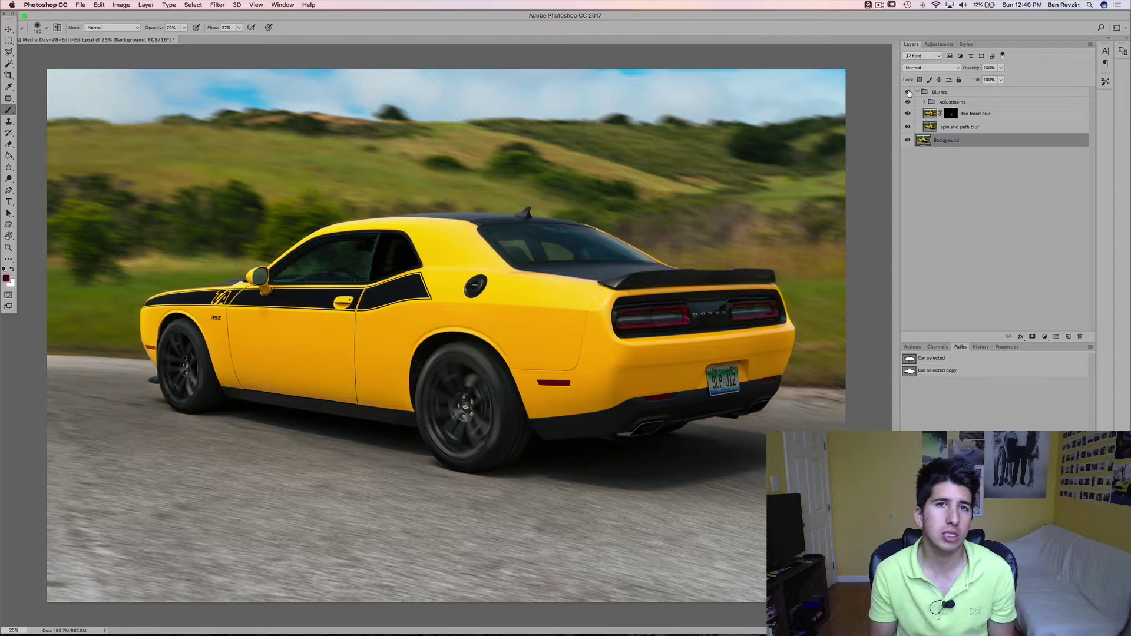
pyautogui.click(908, 93)
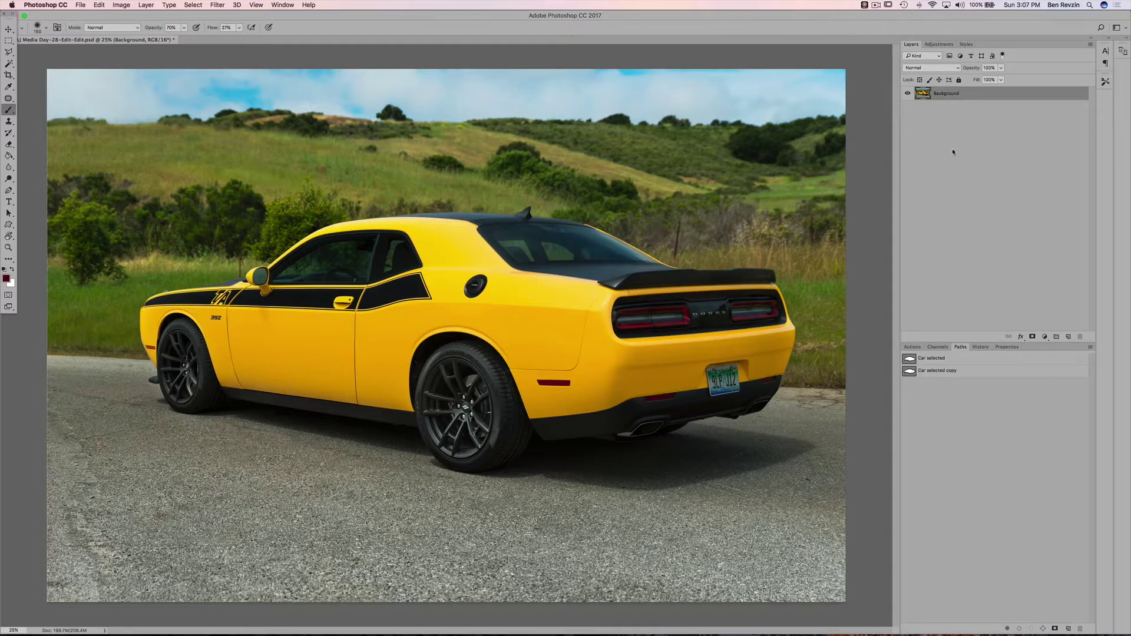
# Duplicate the Background layer and name the copy 'wheel blur'.
pyautogui.hotkey('ctrl', 'j')
pyautogui.doubleClick(953, 93)
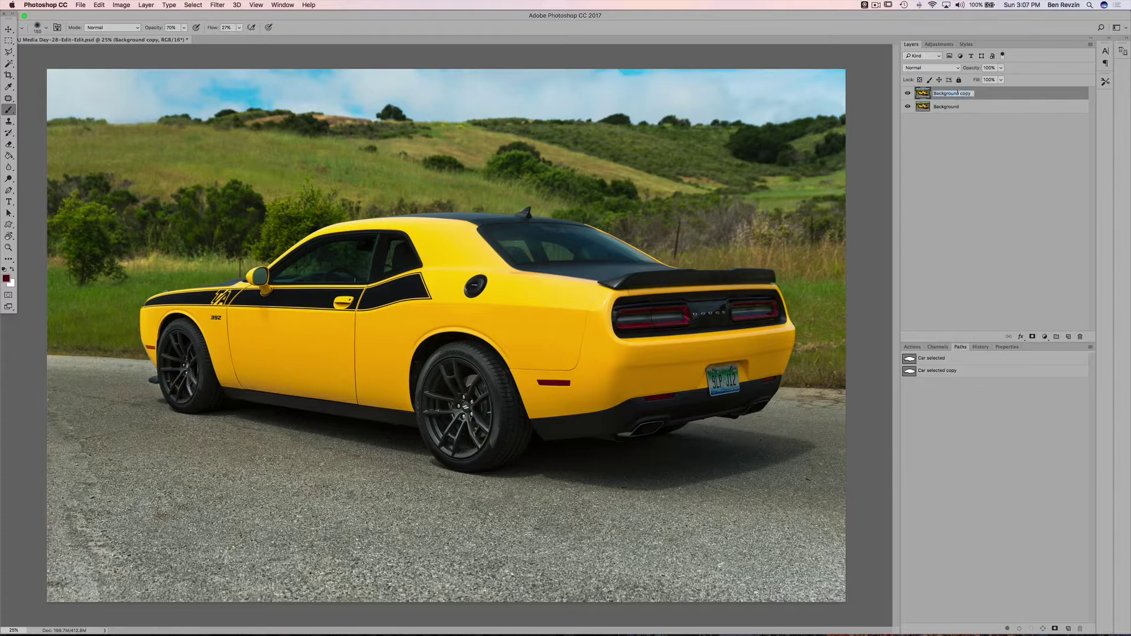
pyautogui.write('wheel blur')
pyautogui.press('Return')
# Start a Filter > Blur Gallery > Spin Blur on the wheel blur layer.
pyautogui.click(211, 4)
pyautogui.moveTo(278, 119)
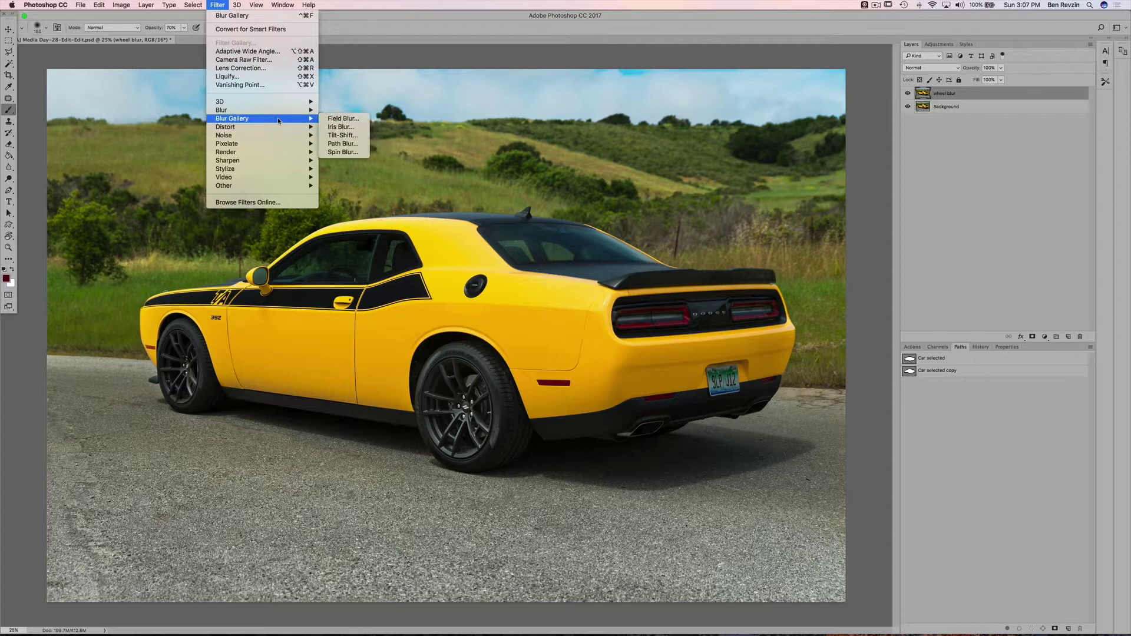
pyautogui.click(353, 150)
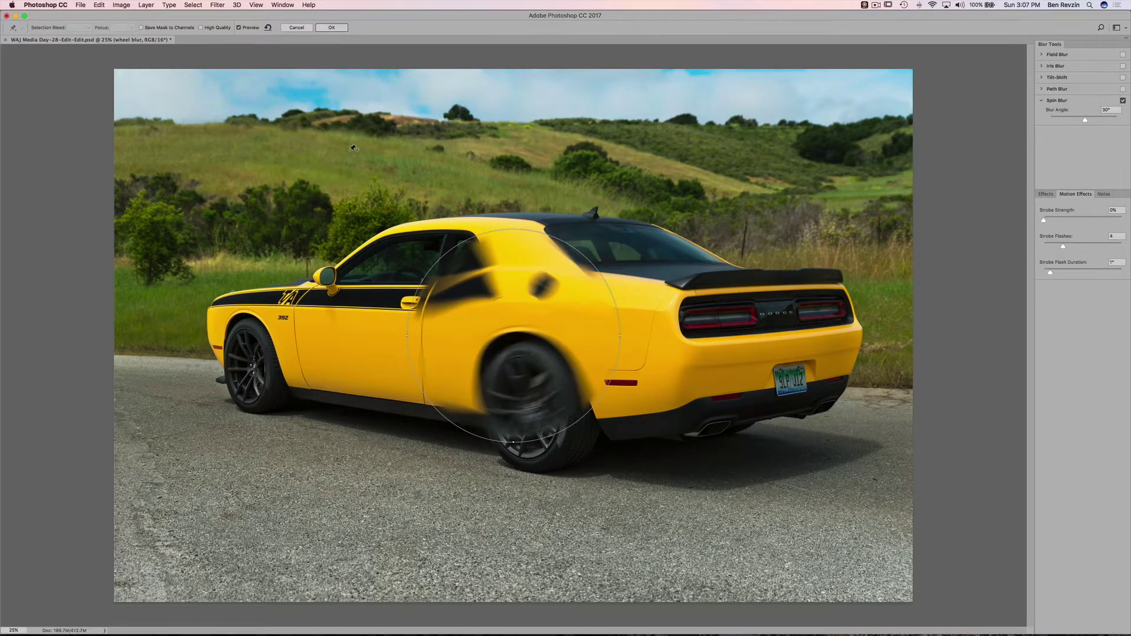
# Resize, recentre and rotate the spin blur ellipse to fit the rear wheel.
pyautogui.moveTo(514, 336)
pyautogui.moveTo(514, 229); pyautogui.dragTo(514, 244)
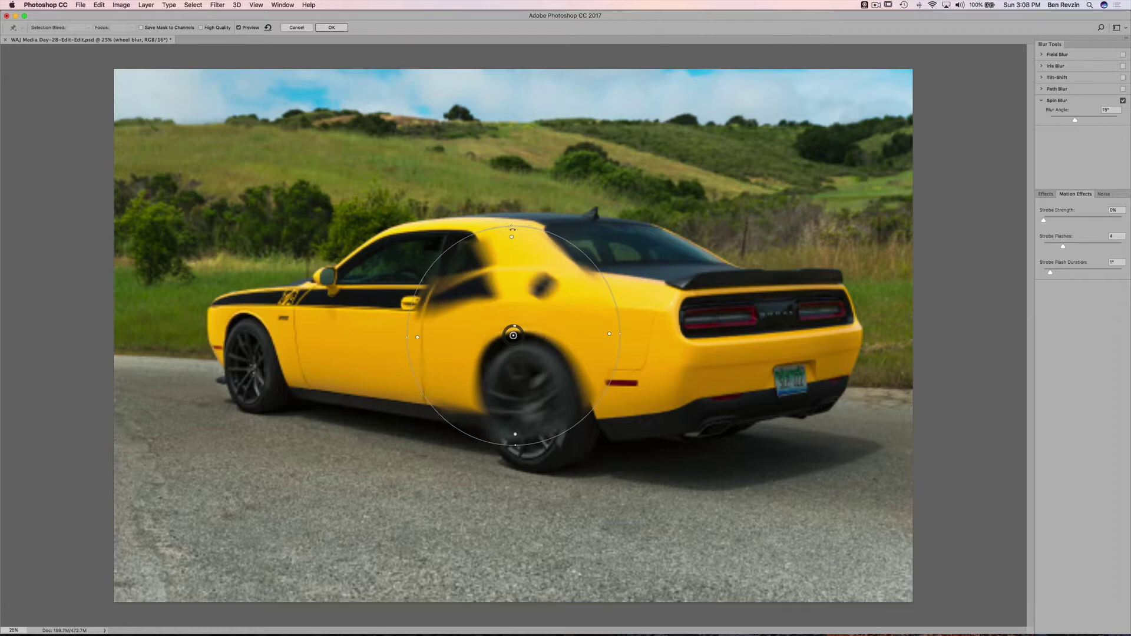
pyautogui.moveTo(514, 336); pyautogui.dragTo(525, 393)
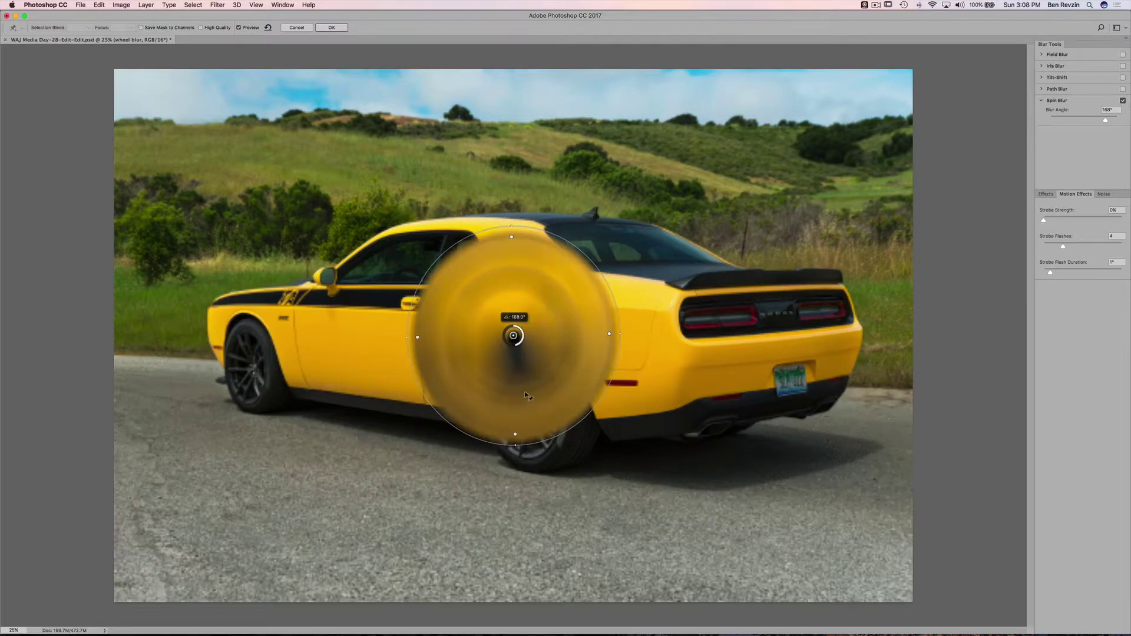
pyautogui.moveTo(516, 347); pyautogui.dragTo(532, 407)
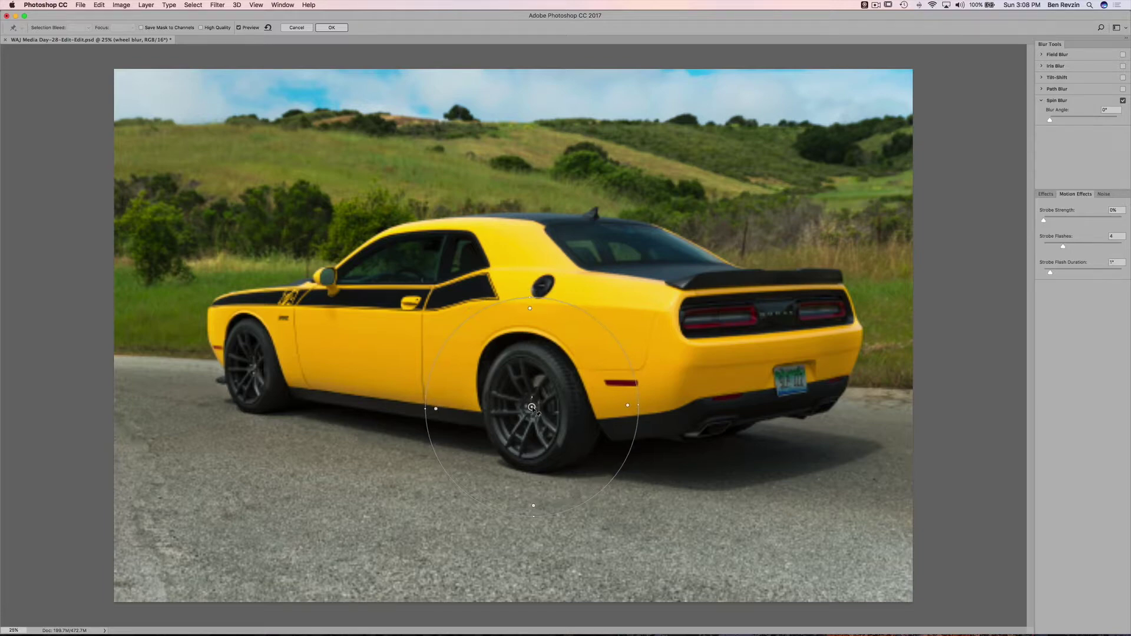
pyautogui.moveTo(628, 405); pyautogui.dragTo(579, 404)
pyautogui.moveTo(525, 308); pyautogui.dragTo(528, 346)
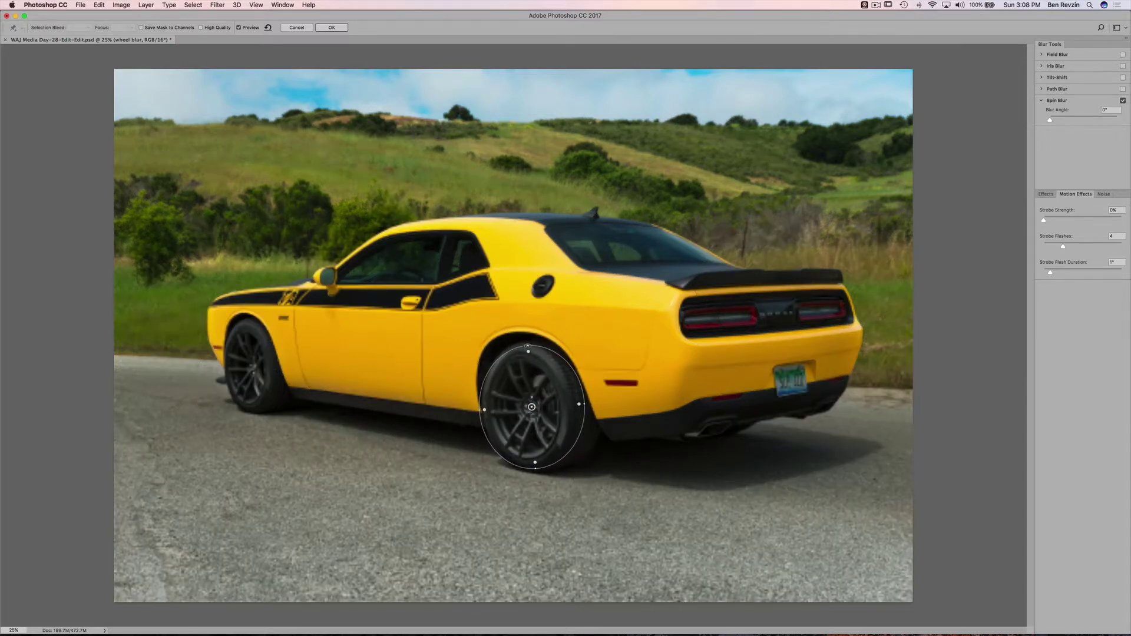
pyautogui.moveTo(532, 407); pyautogui.dragTo(532, 405)
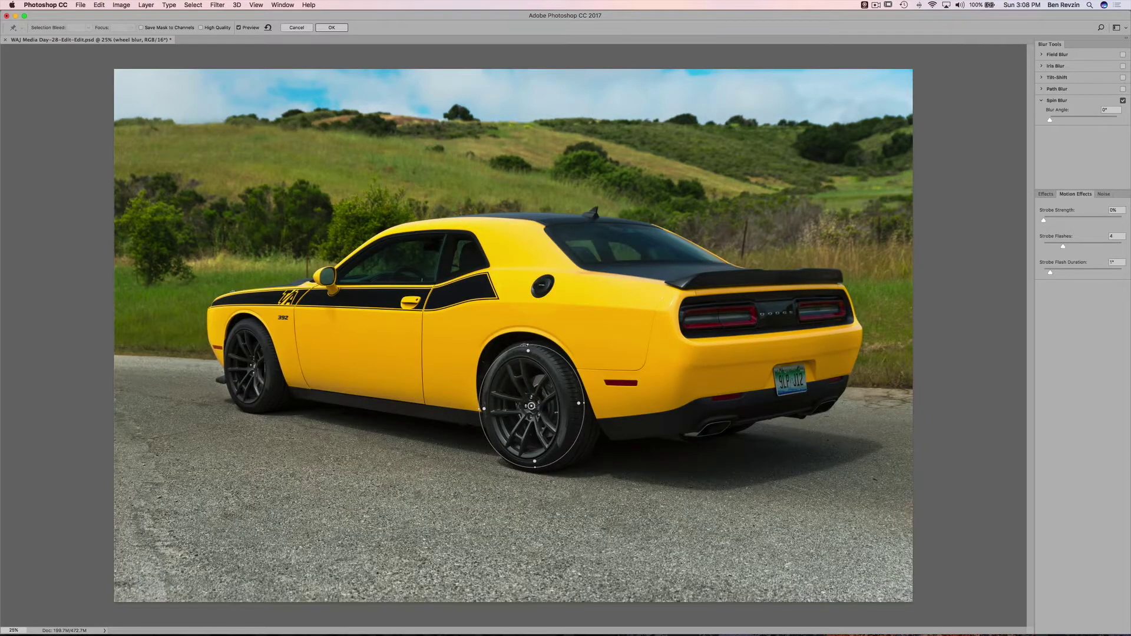
pyautogui.moveTo(587, 392); pyautogui.dragTo(579, 397)
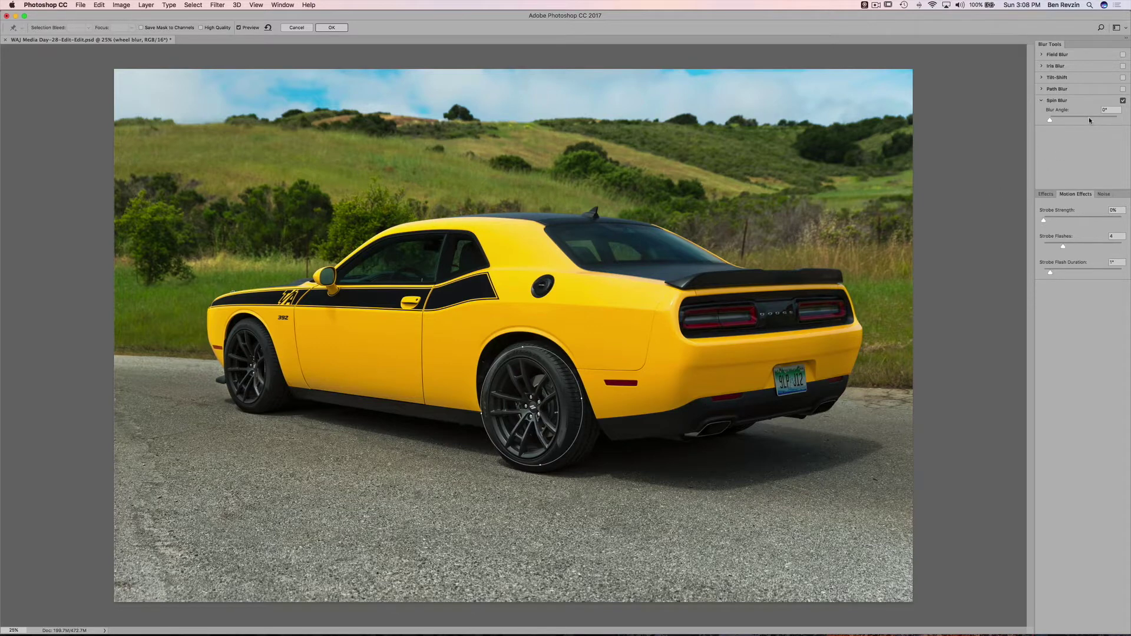
# Set the rear wheel's Blur Angle to 10° in the Blur Tools panel.
pyautogui.moveTo(1081, 120); pyautogui.dragTo(1064, 120)
pyautogui.moveTo(1067, 120); pyautogui.dragTo(1066, 117)
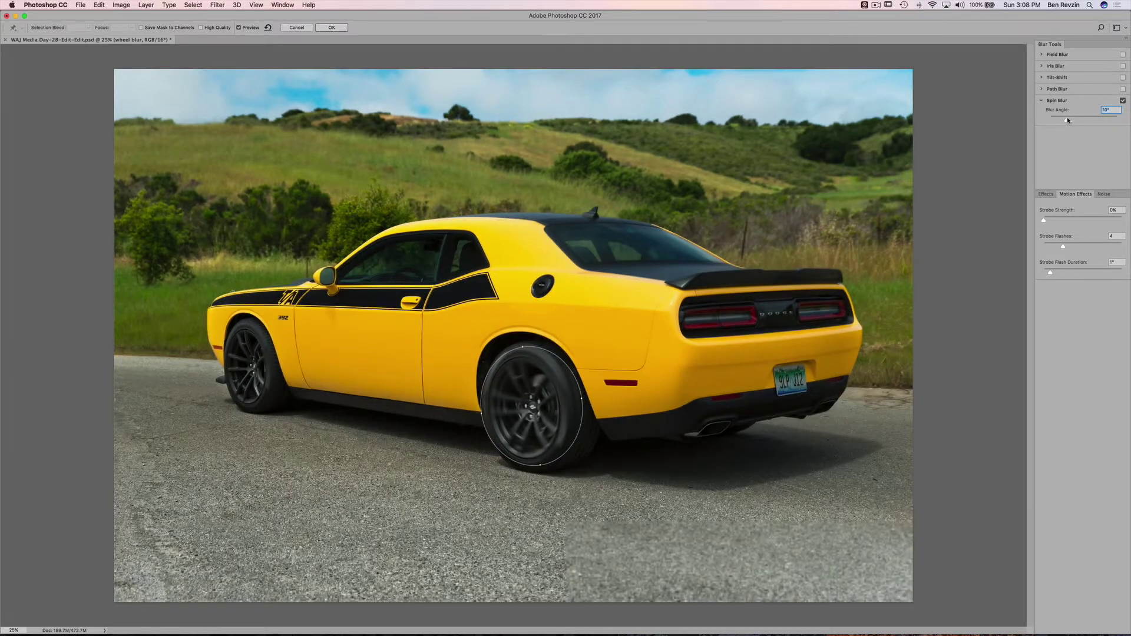
pyautogui.click(1114, 108)
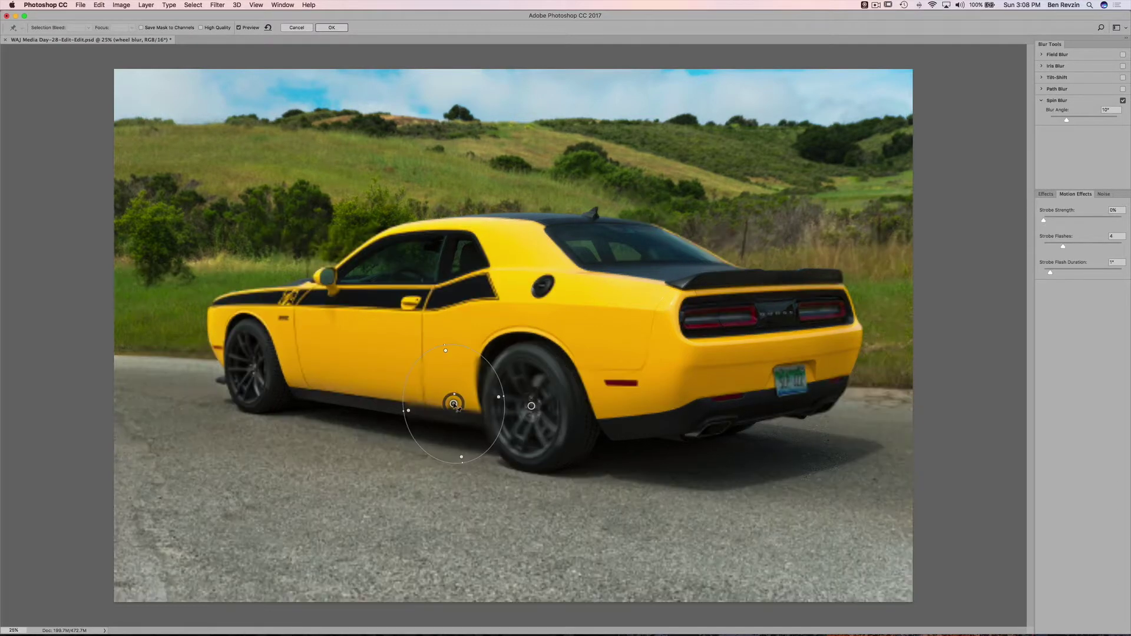
# Add a second spin blur on the front hub, sized to the tyre, then re-rotate the rear ellipse.
pyautogui.click(256, 370)
pyautogui.moveTo(255, 370); pyautogui.dragTo(224, 374)
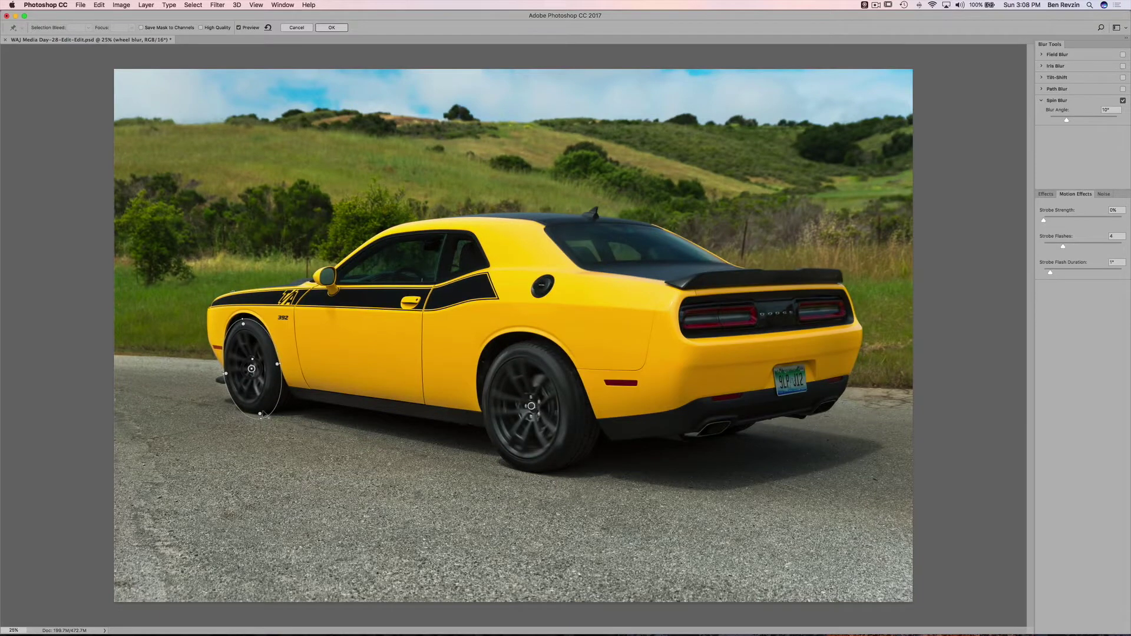
pyautogui.moveTo(259, 414); pyautogui.dragTo(260, 417)
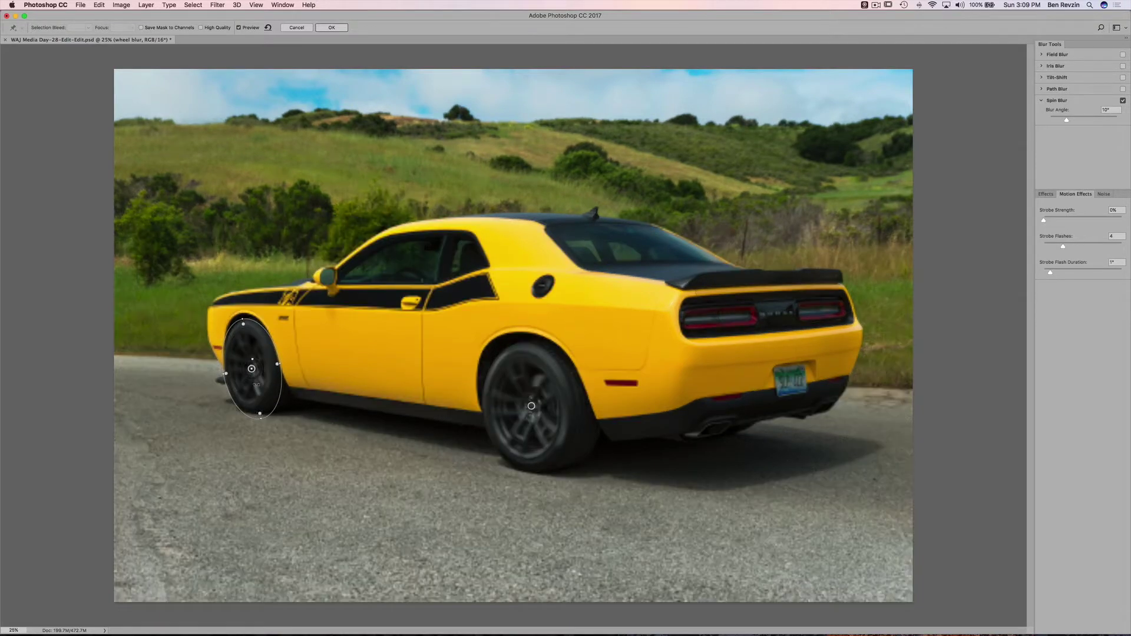
pyautogui.moveTo(252, 369); pyautogui.dragTo(252, 367)
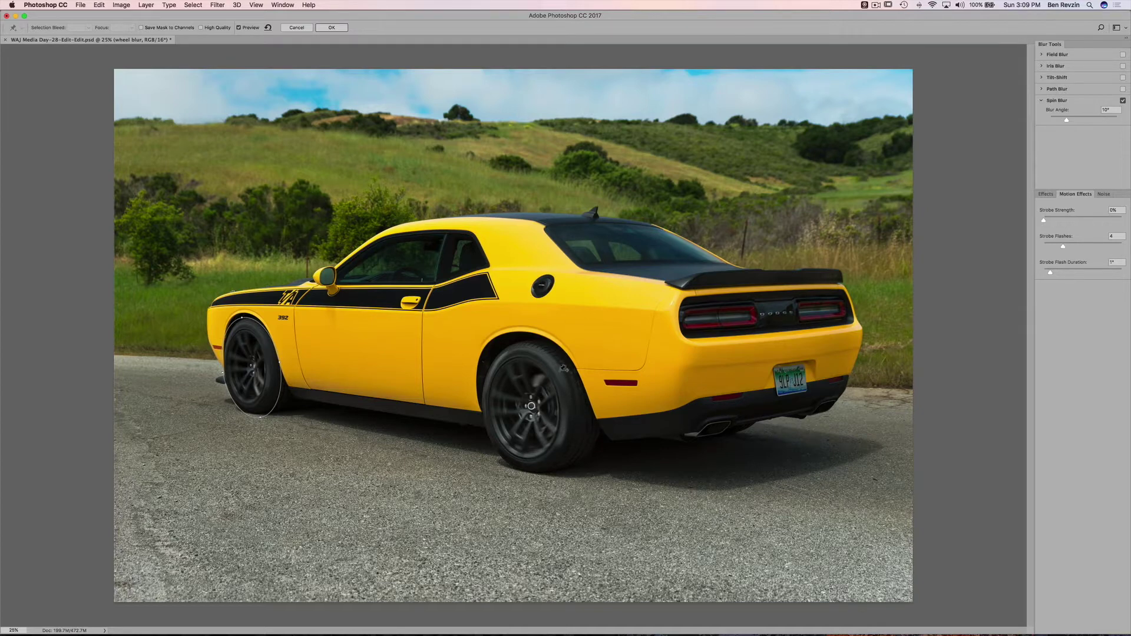
pyautogui.click(532, 406)
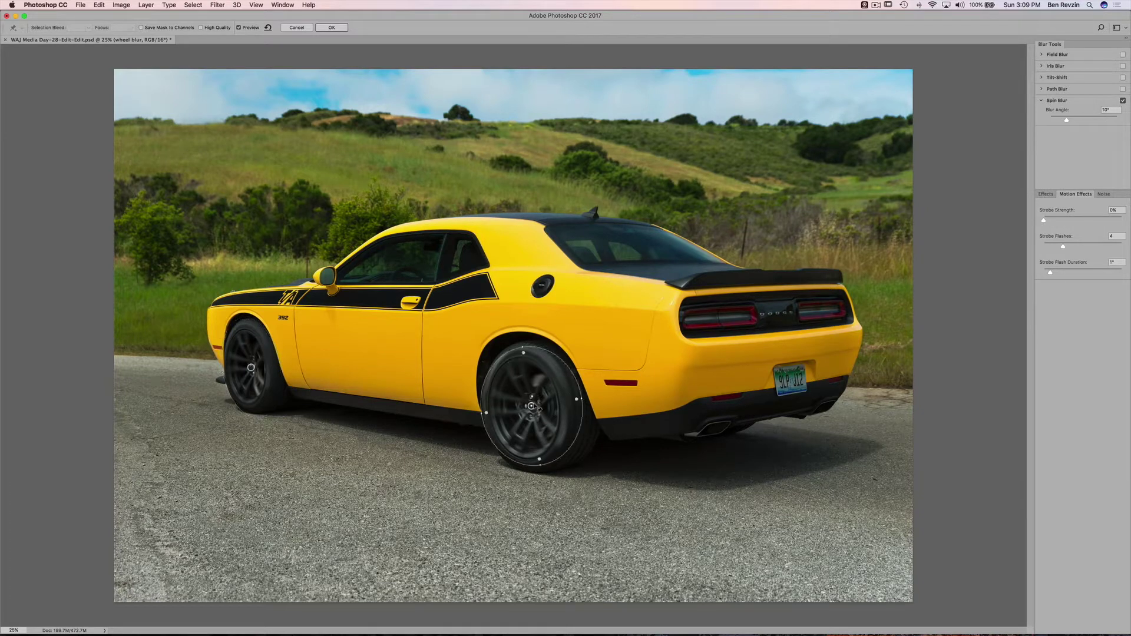
pyautogui.moveTo(522, 347); pyautogui.dragTo(516, 345)
# Apply the spin blurs and duplicate the layer as 'wheel blur copy'.
pyautogui.click(337, 27)
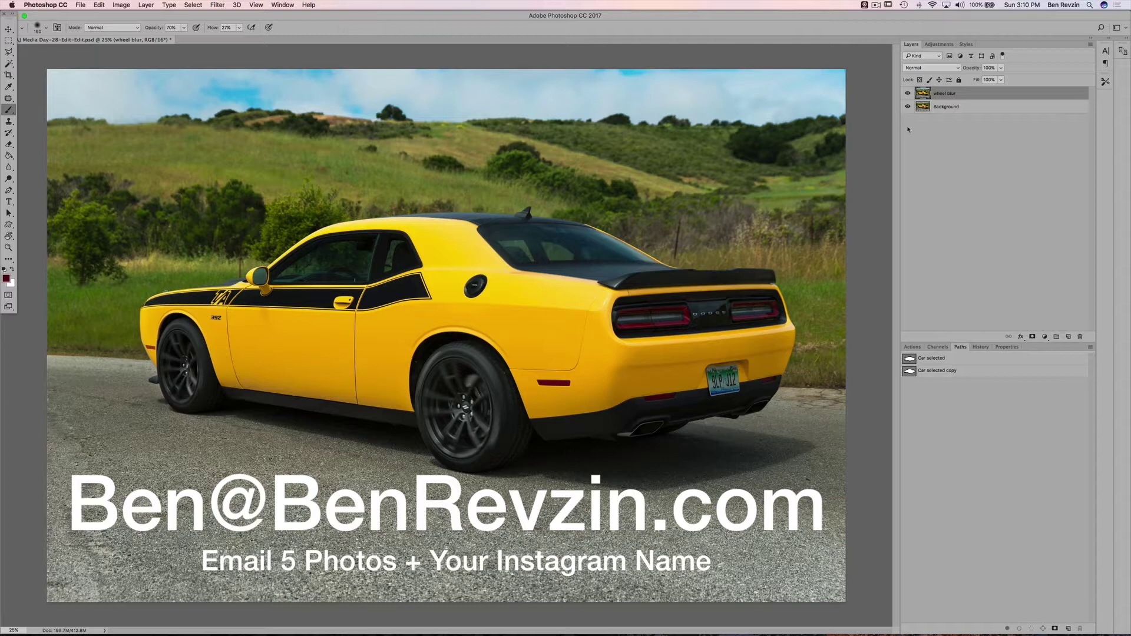
pyautogui.press('super+j')
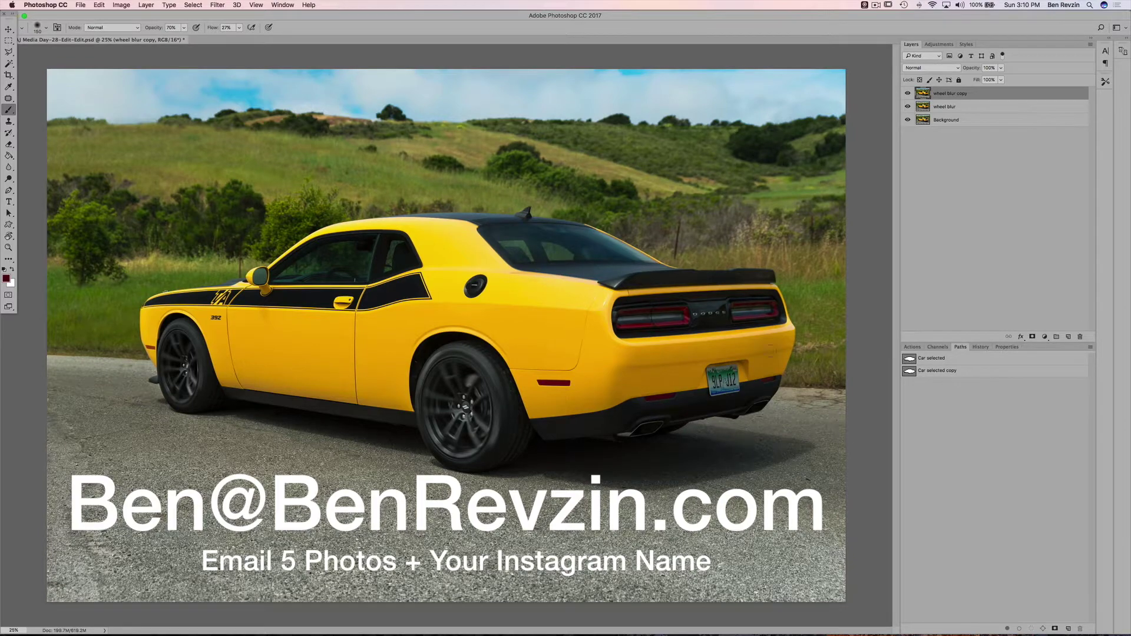
# Zoom to 100% to inspect the blurred rear wheel, then fit the image back on screen.
pyautogui.press('super+plus')
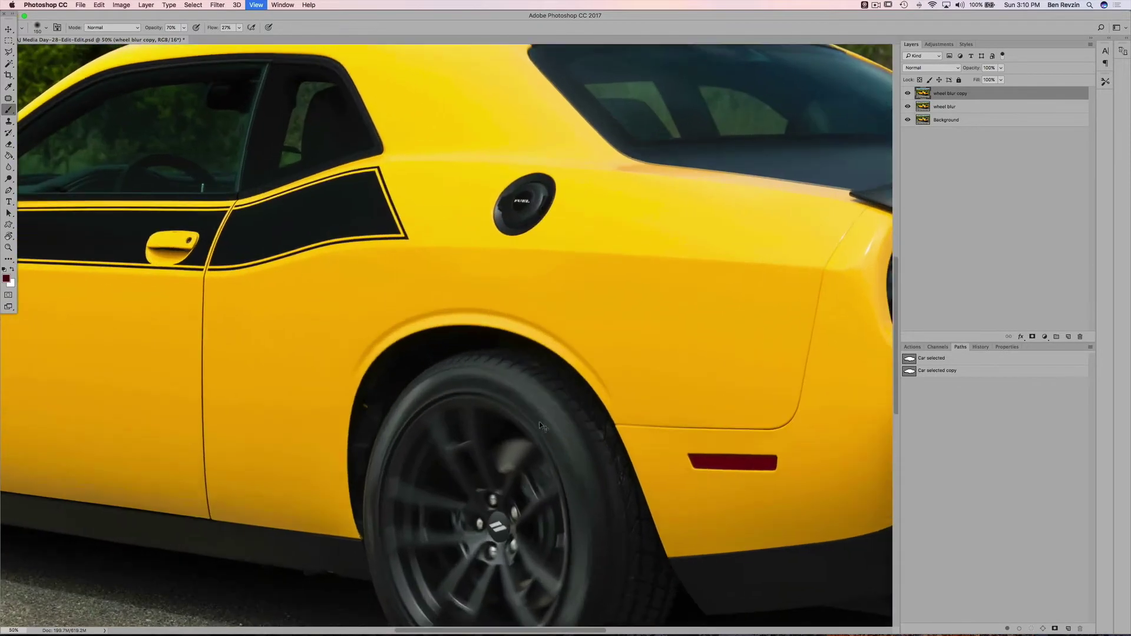
pyautogui.press('super+plus')
pyautogui.scroll(3, 536, 422)
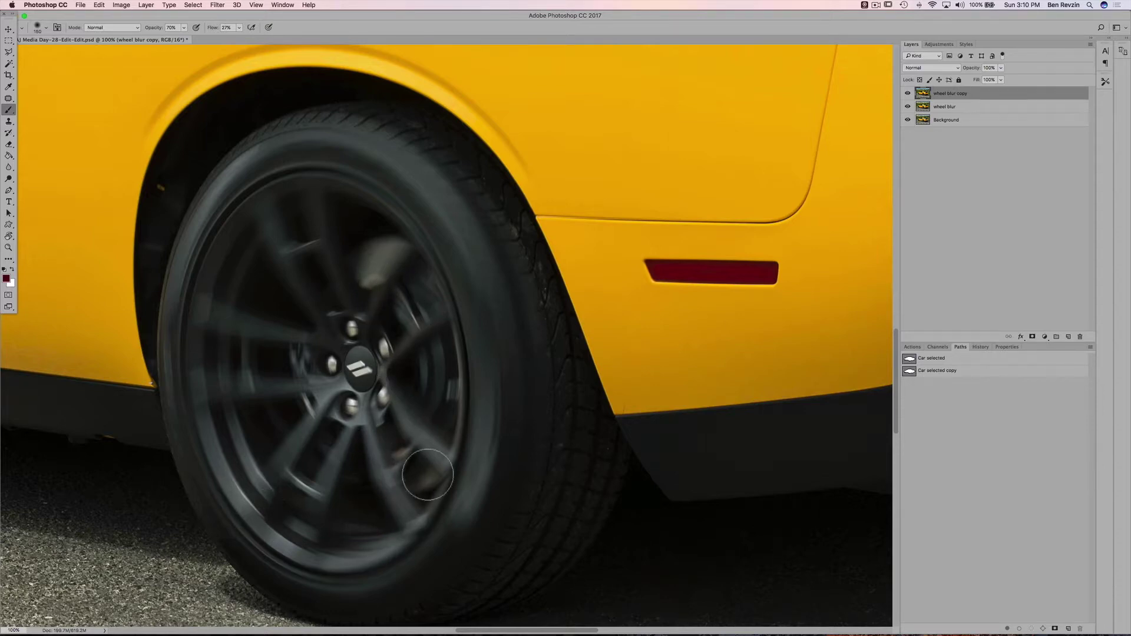
pyautogui.scroll(-3, 424, 483)
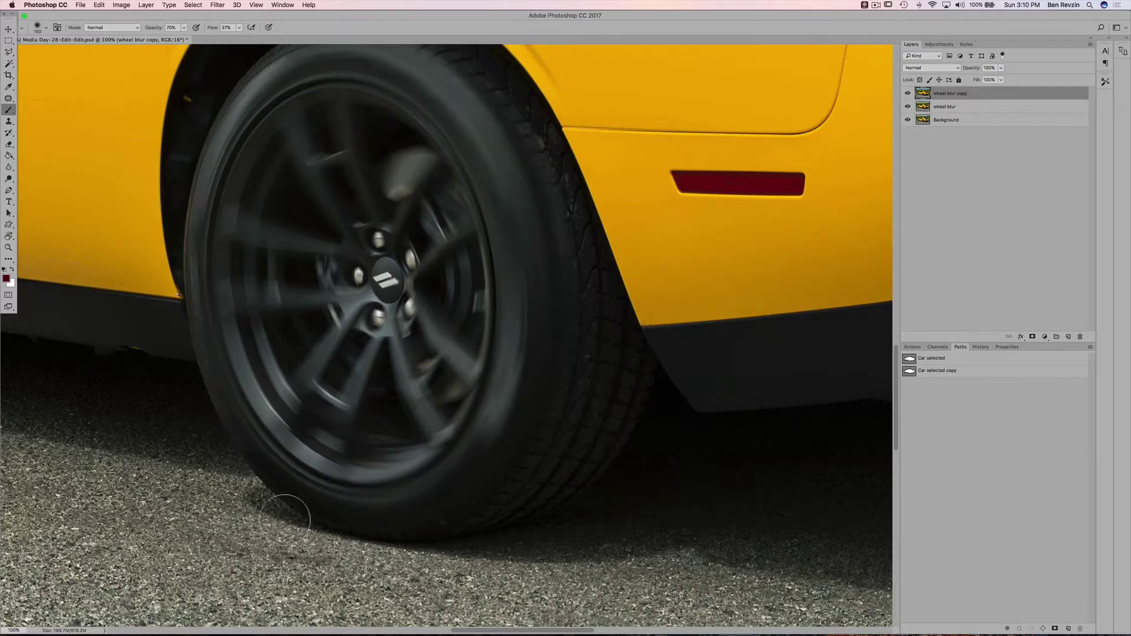
pyautogui.scroll(5, 590, 430)
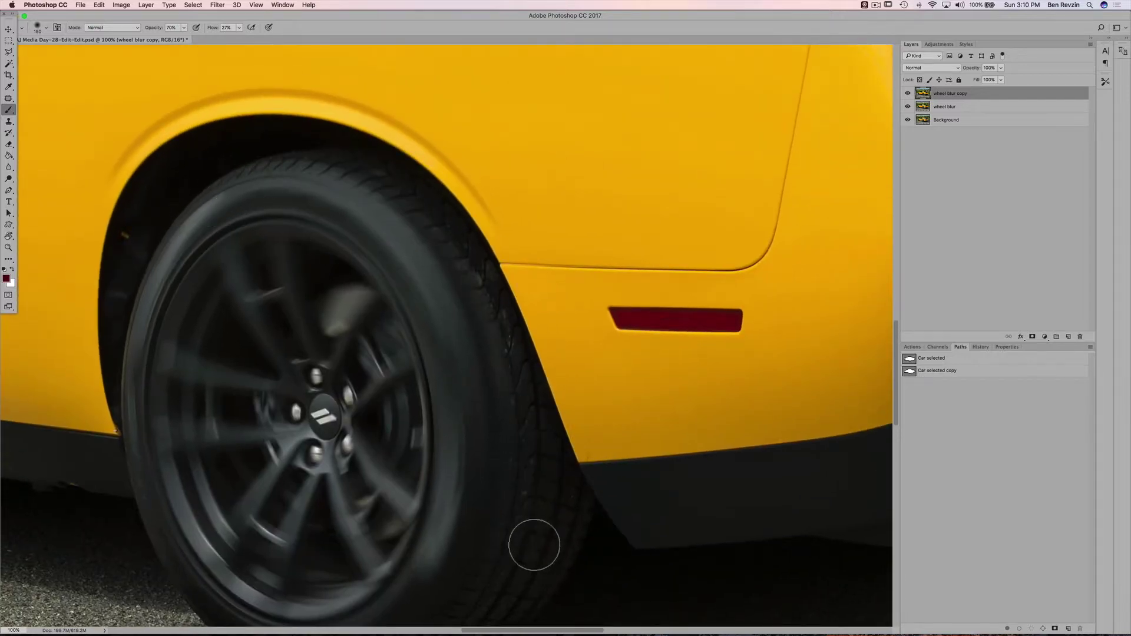
pyautogui.hscroll(-4, 533, 545)
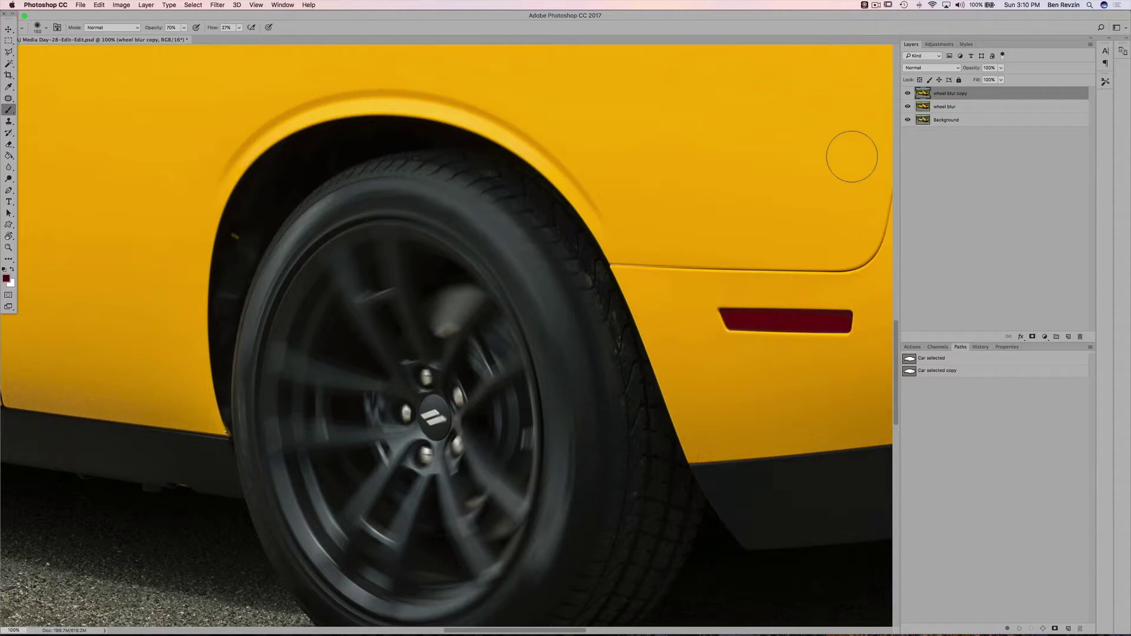
pyautogui.press('super+0')
pyautogui.click(218, 5)
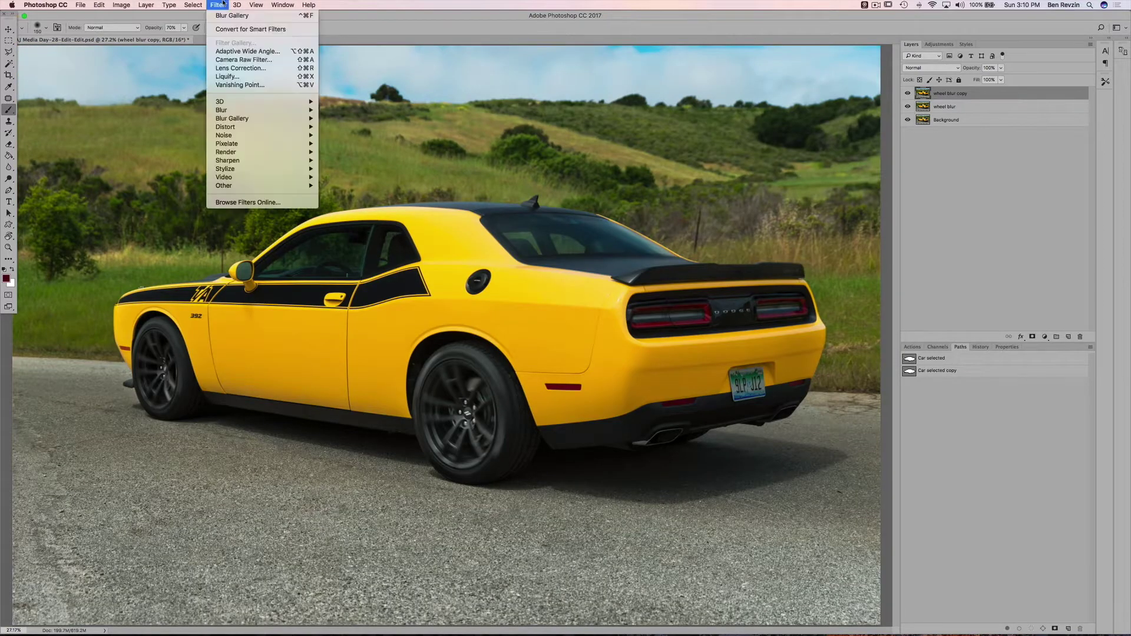
# Start a Spin Blur on the copy and fit an upright ellipse over the rear wheel.
pyautogui.moveTo(283, 119)
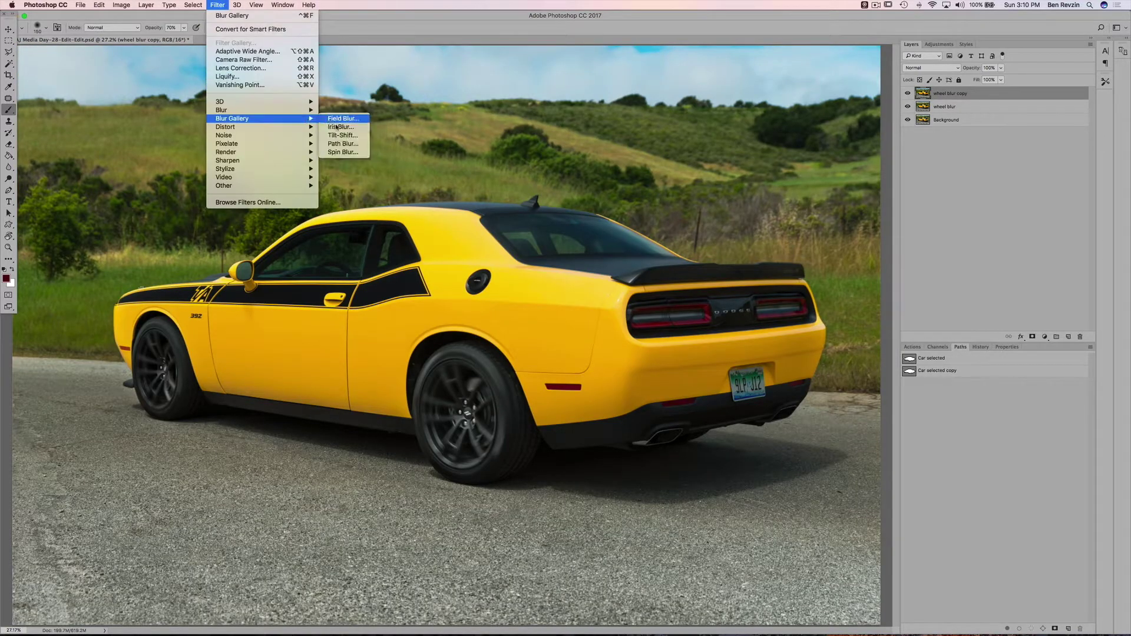
pyautogui.click(352, 152)
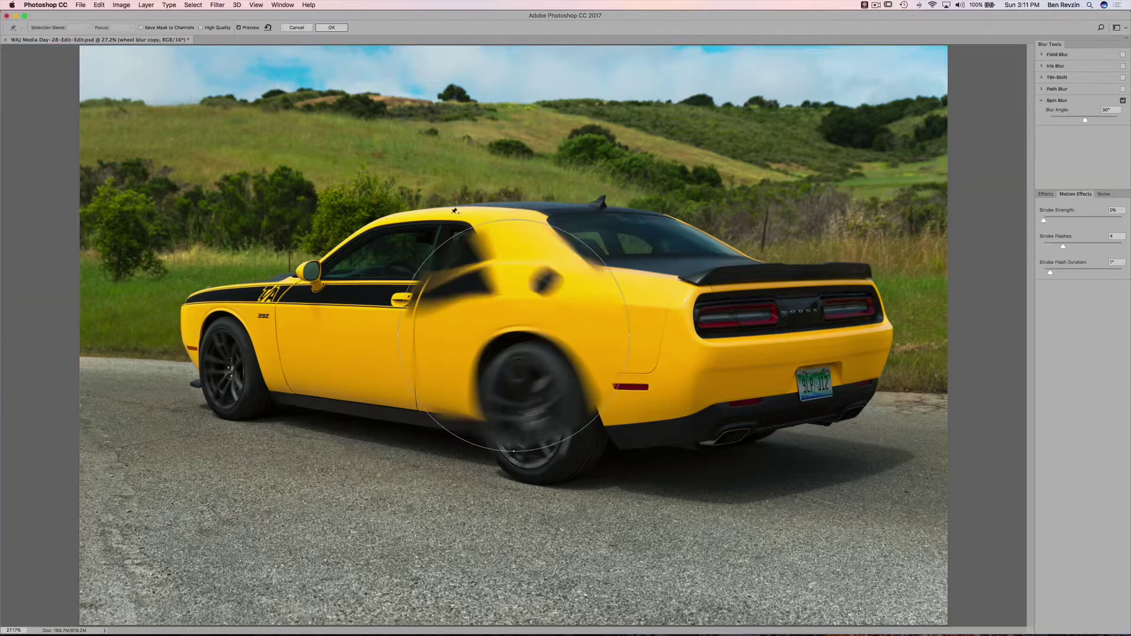
pyautogui.moveTo(514, 336); pyautogui.dragTo(578, 403)
pyautogui.moveTo(589, 442); pyautogui.dragTo(587, 441)
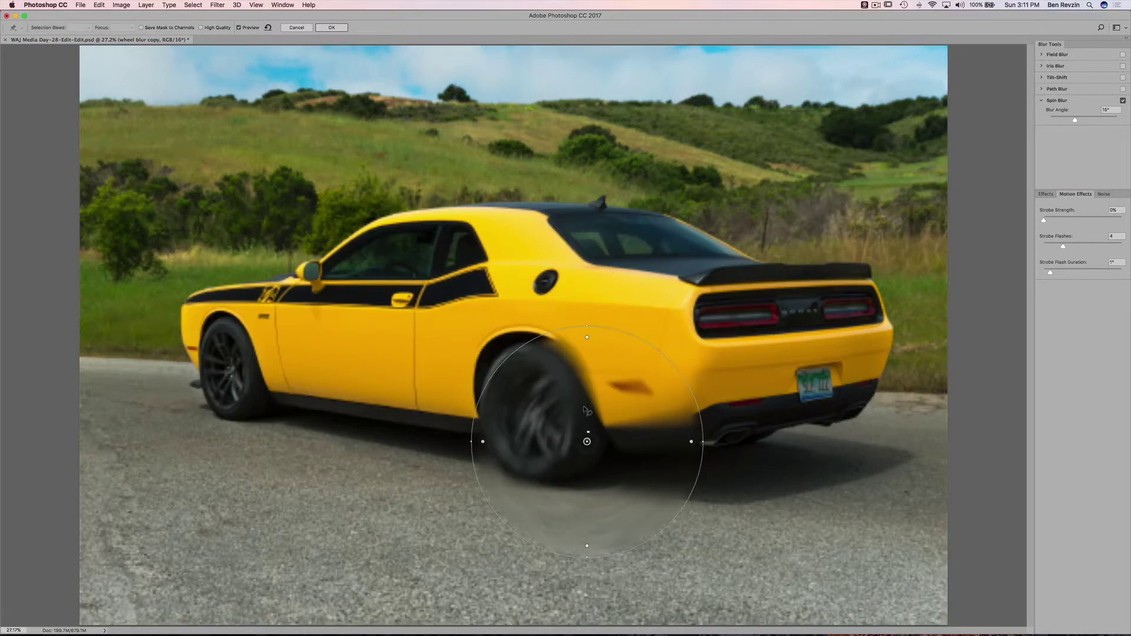
pyautogui.moveTo(587, 325); pyautogui.dragTo(588, 383)
pyautogui.moveTo(482, 440); pyautogui.dragTo(578, 434)
pyautogui.moveTo(585, 380); pyautogui.dragTo(537, 328)
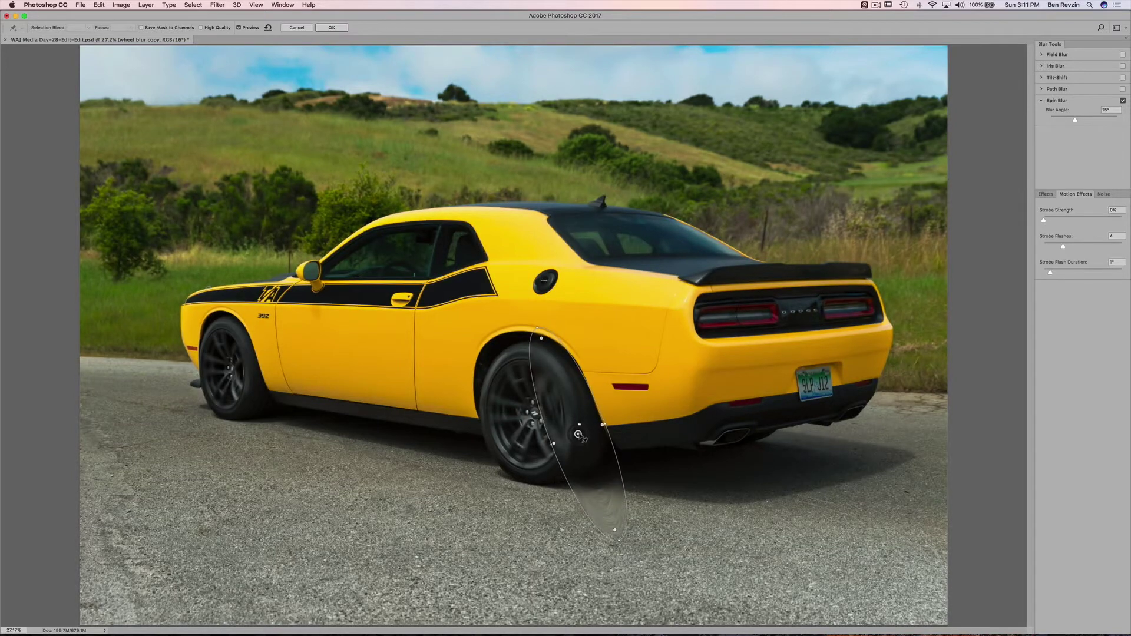
pyautogui.moveTo(578, 433); pyautogui.dragTo(580, 424)
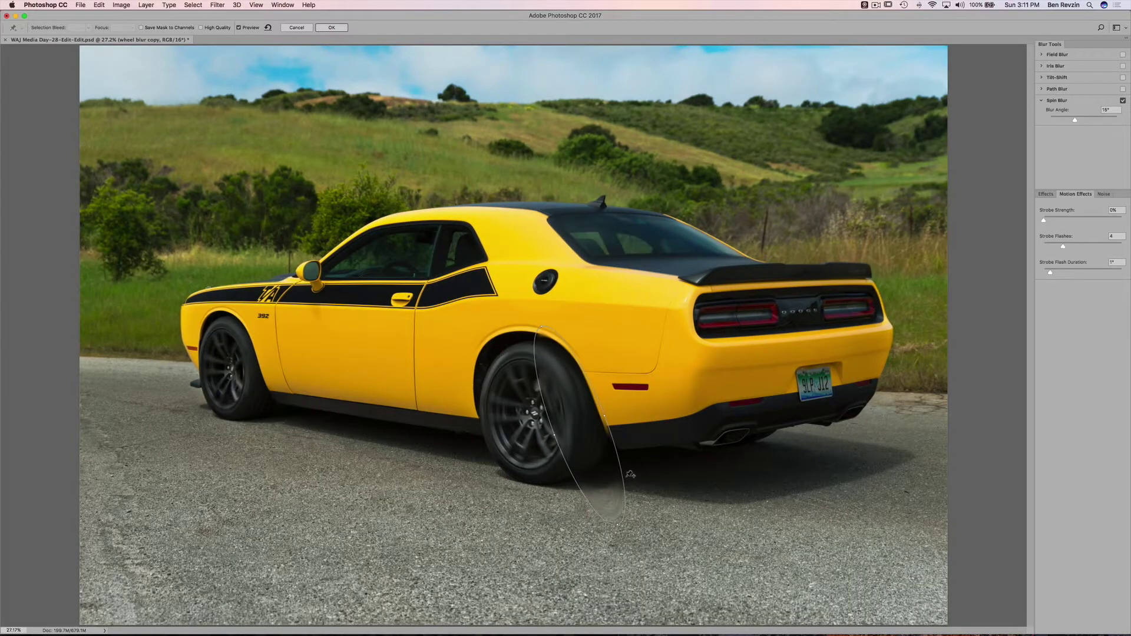
pyautogui.moveTo(603, 417); pyautogui.dragTo(585, 434)
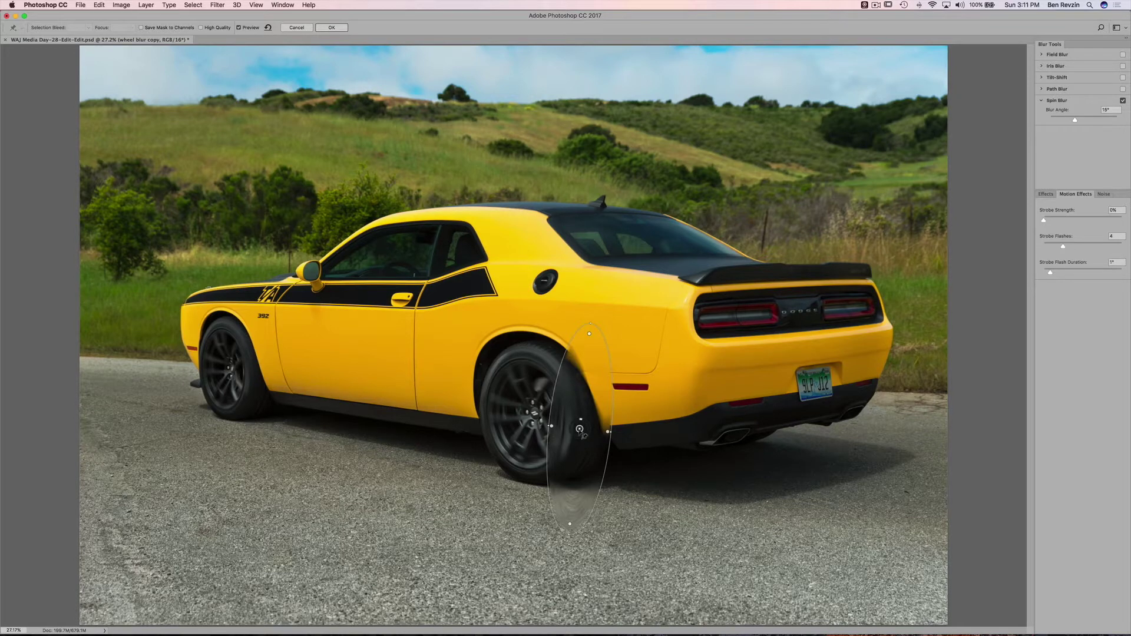
# Add a narrowed, tilted spin blur ellipse on the front wheel and apply both.
pyautogui.moveTo(579, 430); pyautogui.dragTo(251, 389)
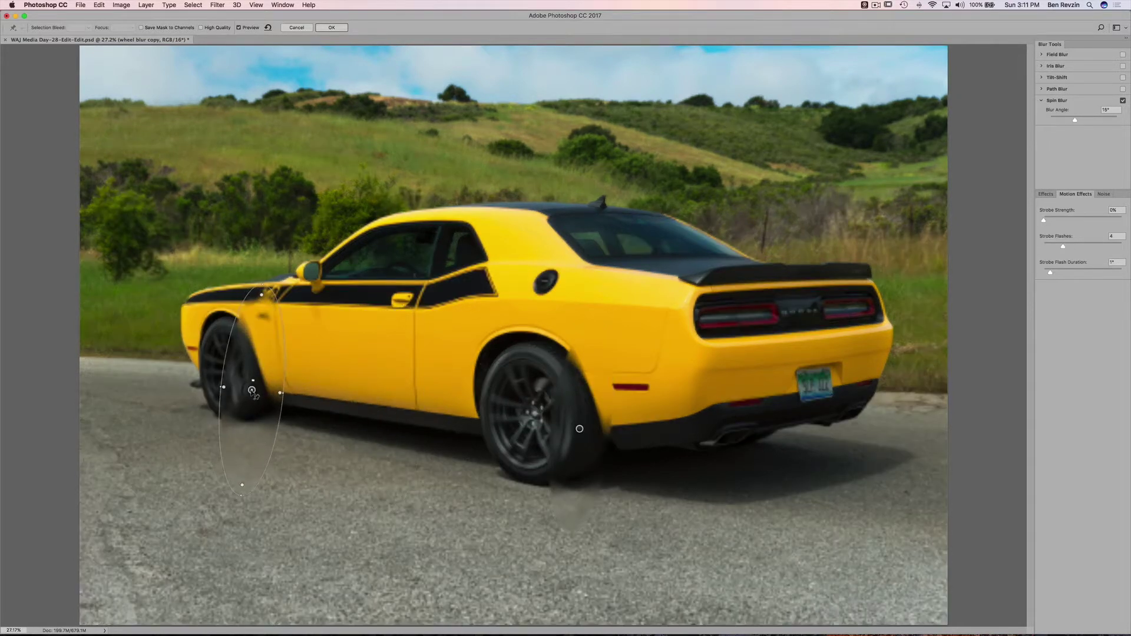
pyautogui.moveTo(261, 294); pyautogui.dragTo(261, 342)
pyautogui.moveTo(280, 396); pyautogui.dragTo(258, 397)
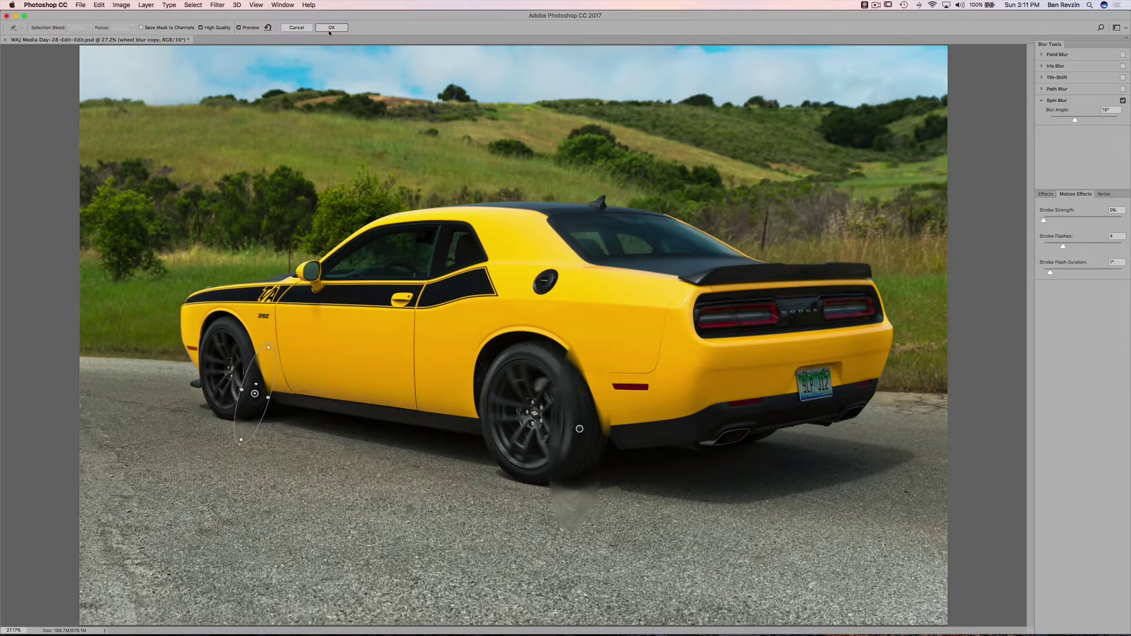
pyautogui.click(333, 29)
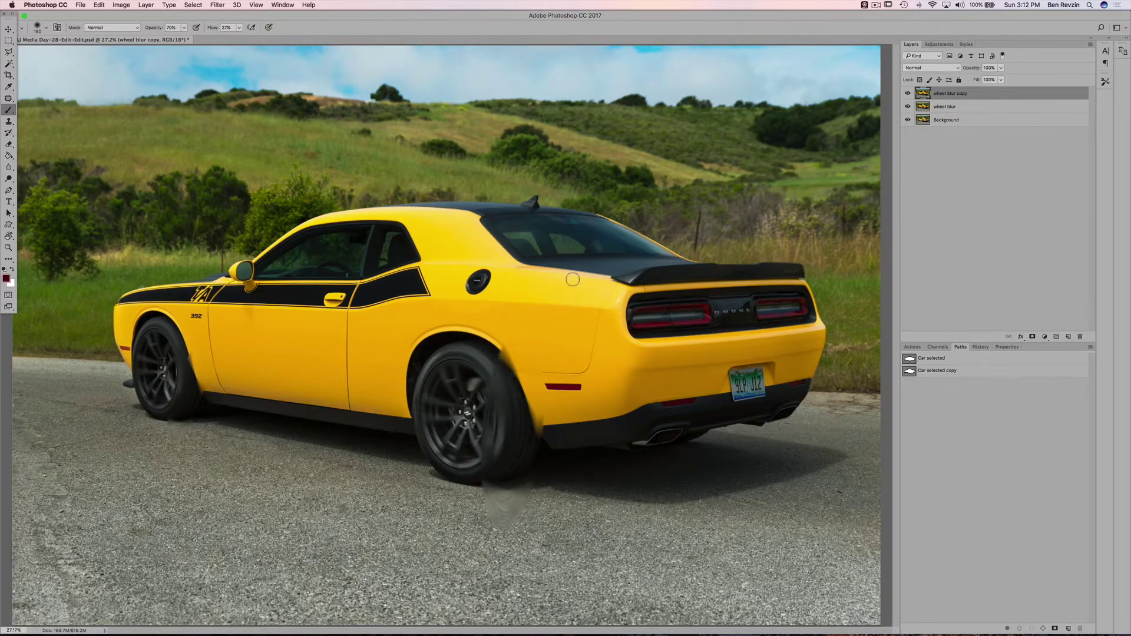
# Add a layer mask to 'wheel blur copy' and invert it to black.
pyautogui.press('super+equal')
pyautogui.press('super+equal')
pyautogui.scroll(-5, 573, 278)
pyautogui.hscroll(2, 573, 277)
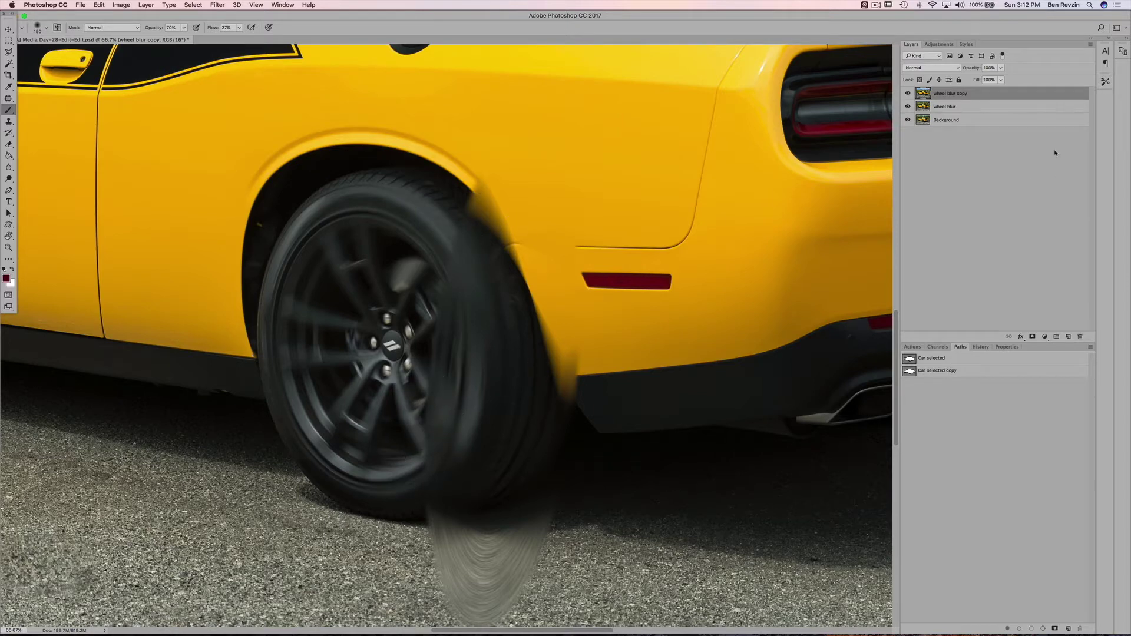
pyautogui.hscroll(-15, 613, 228)
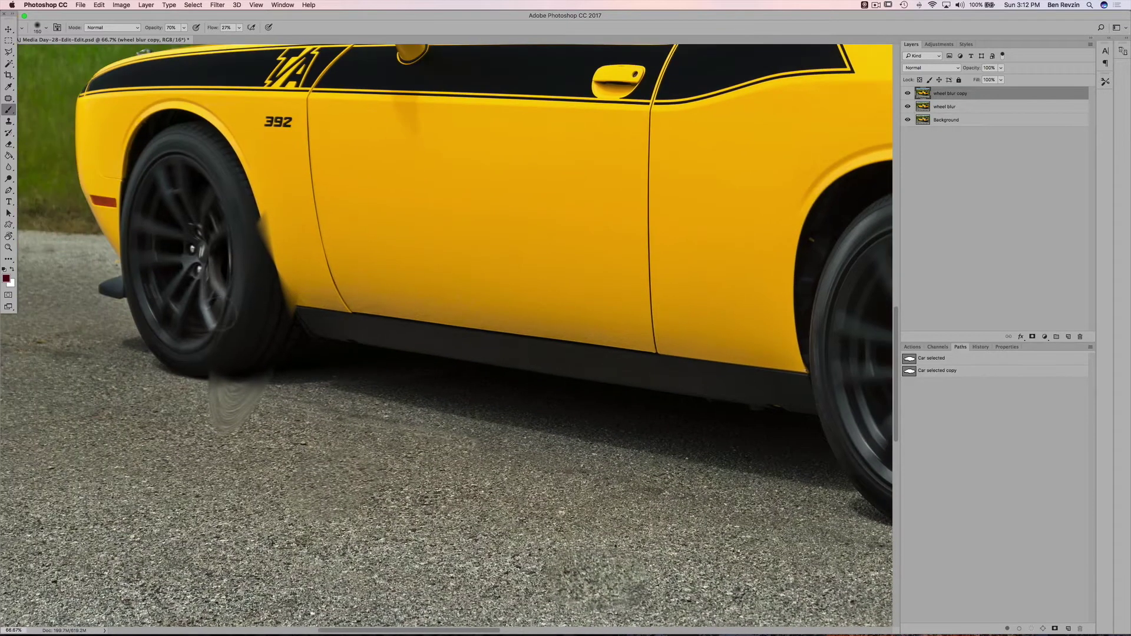
pyautogui.click(1032, 337)
pyautogui.press('super+i')
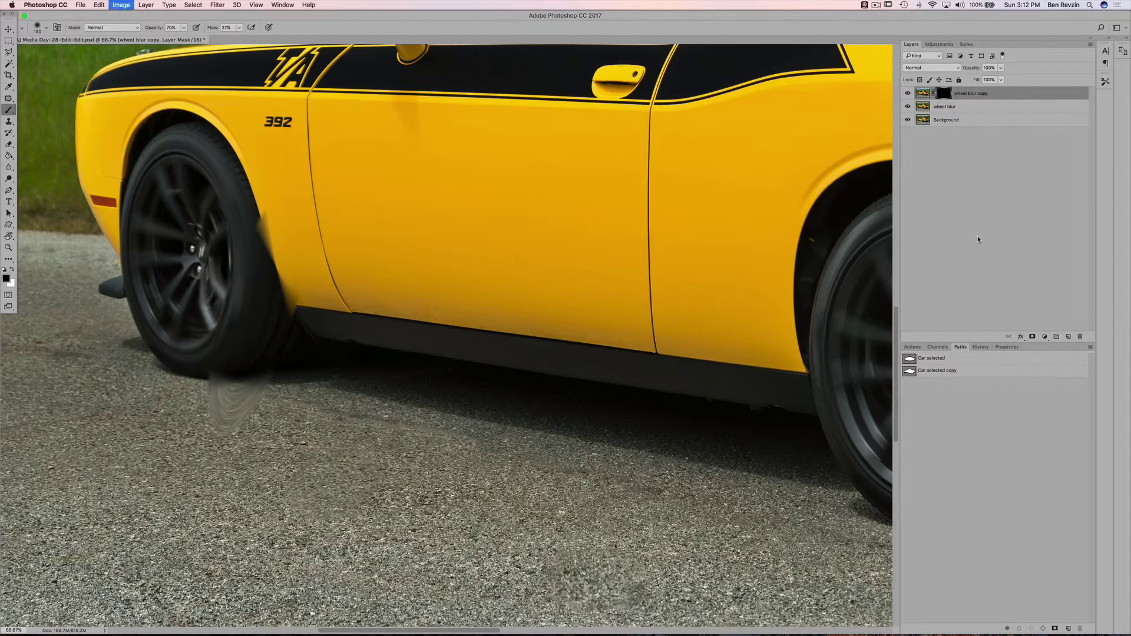
# Paint white with a size-90 brush over the rear wheel to reveal the stronger spin.
pyautogui.press('x')
pyautogui.press('[')
pyautogui.press('[')
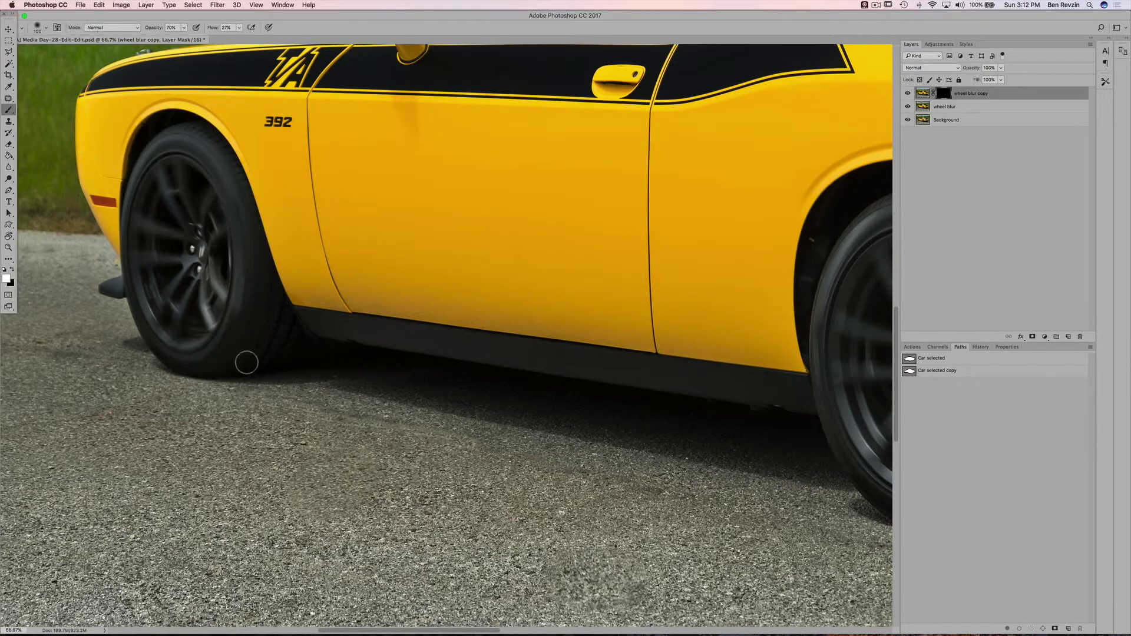
pyautogui.press('[')
pyautogui.press('[')
pyautogui.press('[')
pyautogui.hscroll(2, 390, 299)
pyautogui.hscroll(10, 390, 299)
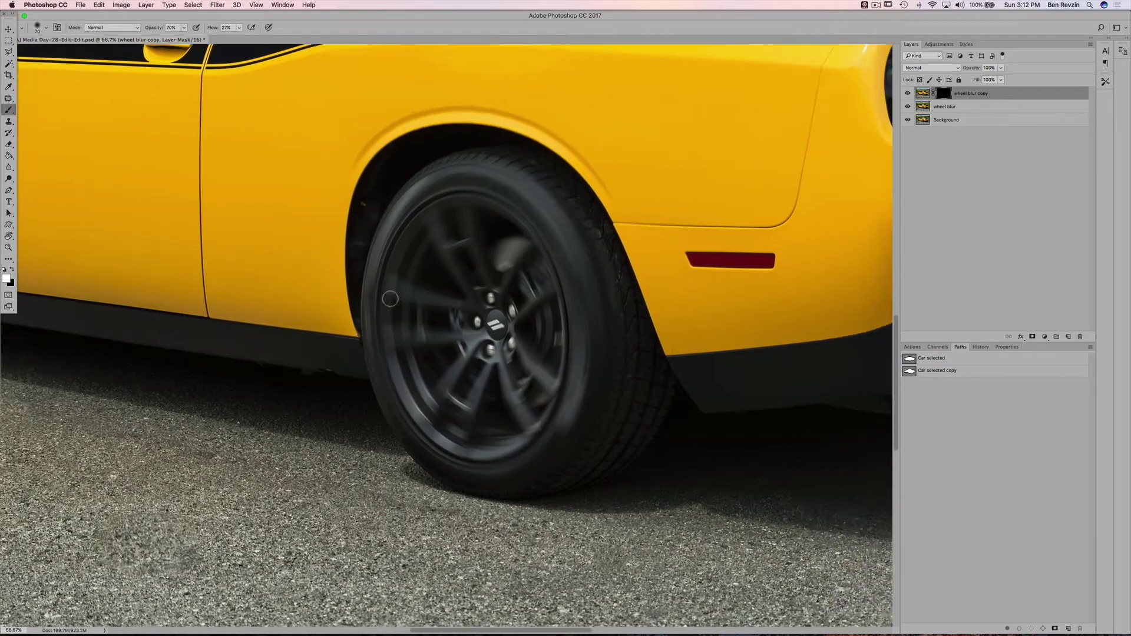
pyautogui.press(']')
pyautogui.press(']')
pyautogui.press(']')
pyautogui.press(']')
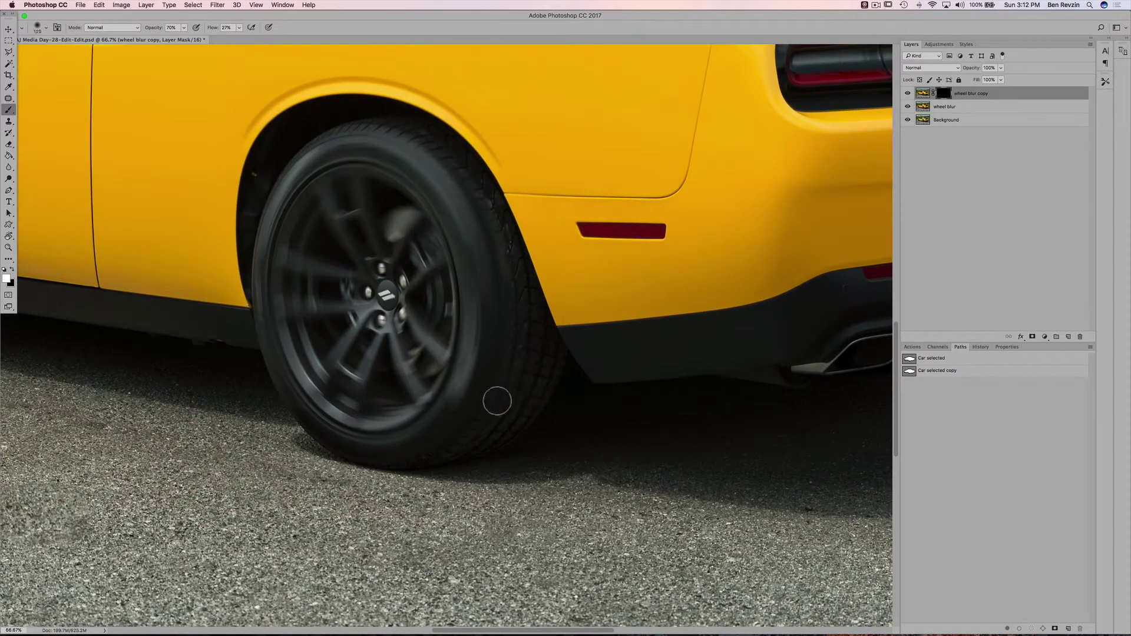
pyautogui.moveTo(500, 412)
pyautogui.mouseDown()
pyautogui.moveTo(534, 359)
pyautogui.moveTo(527, 421)
pyautogui.moveTo(500, 276)
pyautogui.moveTo(520, 318)
pyautogui.moveTo(509, 232)
pyautogui.moveTo(449, 130)
pyautogui.moveTo(497, 226)
pyautogui.moveTo(454, 172)
pyautogui.moveTo(462, 158)
pyautogui.moveTo(382, 110)
pyautogui.moveTo(460, 149)
pyautogui.moveTo(388, 126)
pyautogui.moveTo(460, 158)
pyautogui.moveTo(481, 196)
pyautogui.moveTo(452, 147)
pyautogui.moveTo(489, 201)
pyautogui.moveTo(461, 150)
pyautogui.moveTo(497, 207)
pyautogui.moveTo(462, 154)
pyautogui.mouseUp()
pyautogui.press('x')
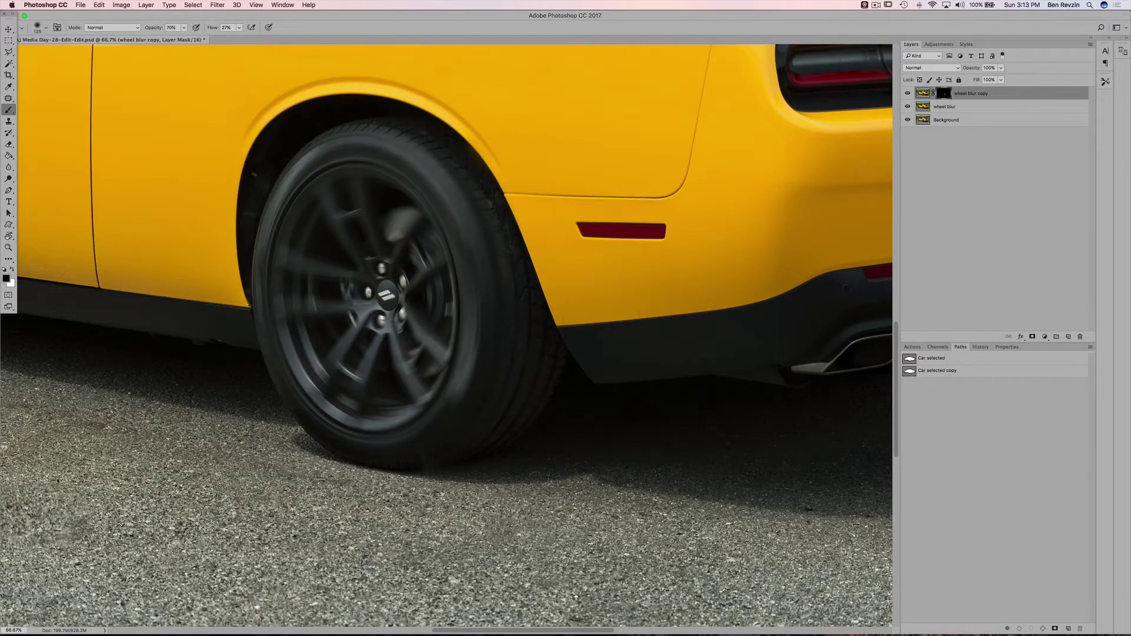
pyautogui.press('super+0')
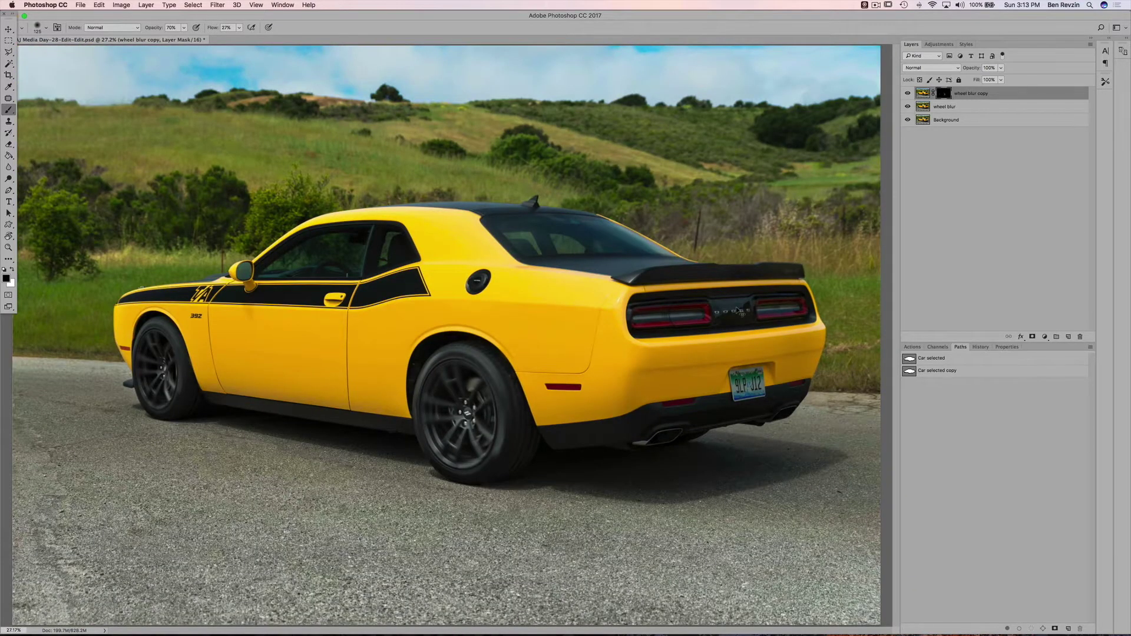
# Select both wheel blur layers and group them into Group 1.
pyautogui.press('super+minus')
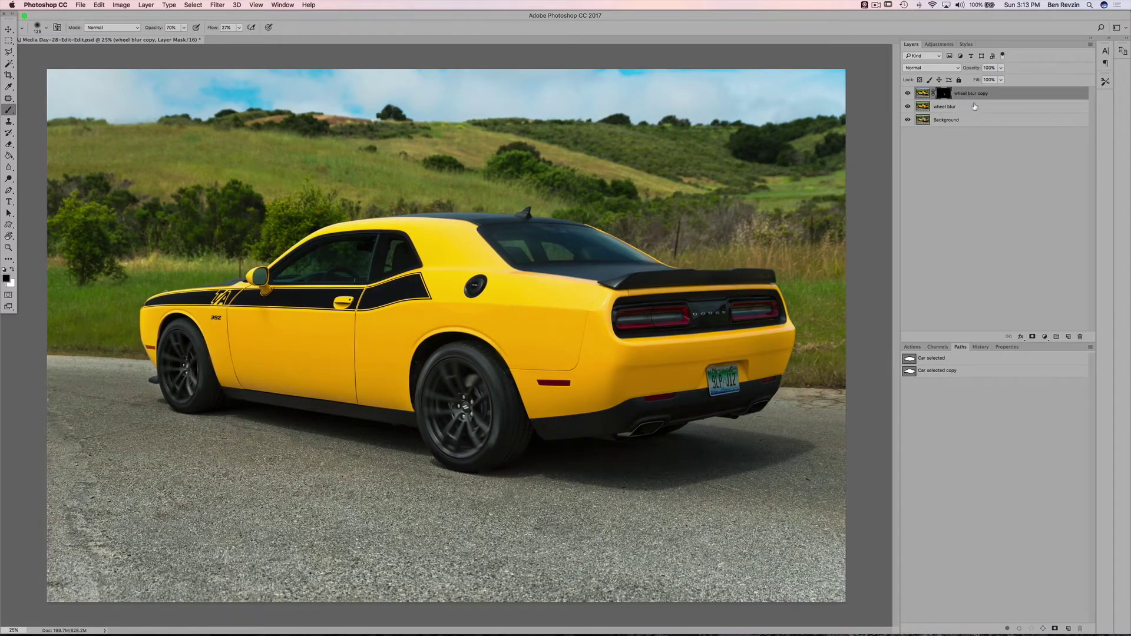
pyautogui.keyDown('shift'); pyautogui.click(974, 106); pyautogui.keyUp('shift')
pyautogui.press('super+g')
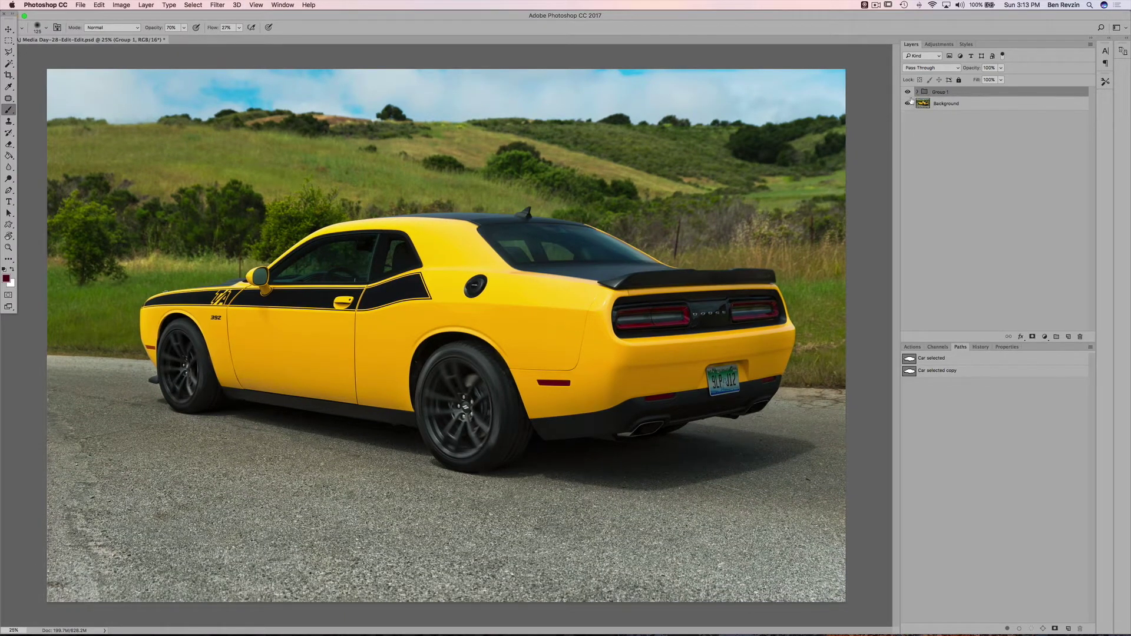
# Toggle Group 1's visibility repeatedly to compare sharp and spinning wheels, leaving it visible.
pyautogui.click(907, 92)
pyautogui.click(908, 93)
pyautogui.click(908, 92)
pyautogui.click(908, 92)
pyautogui.click(907, 93)
pyautogui.click(907, 92)
pyautogui.click(908, 92)
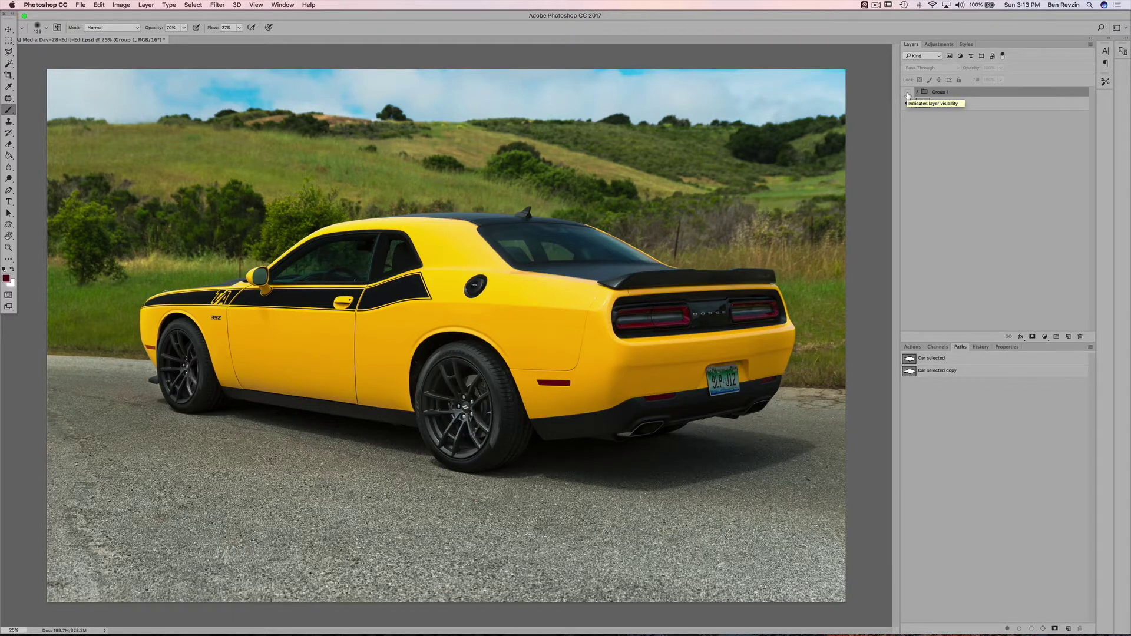
pyautogui.click(907, 92)
pyautogui.click(907, 93)
pyautogui.click(907, 92)
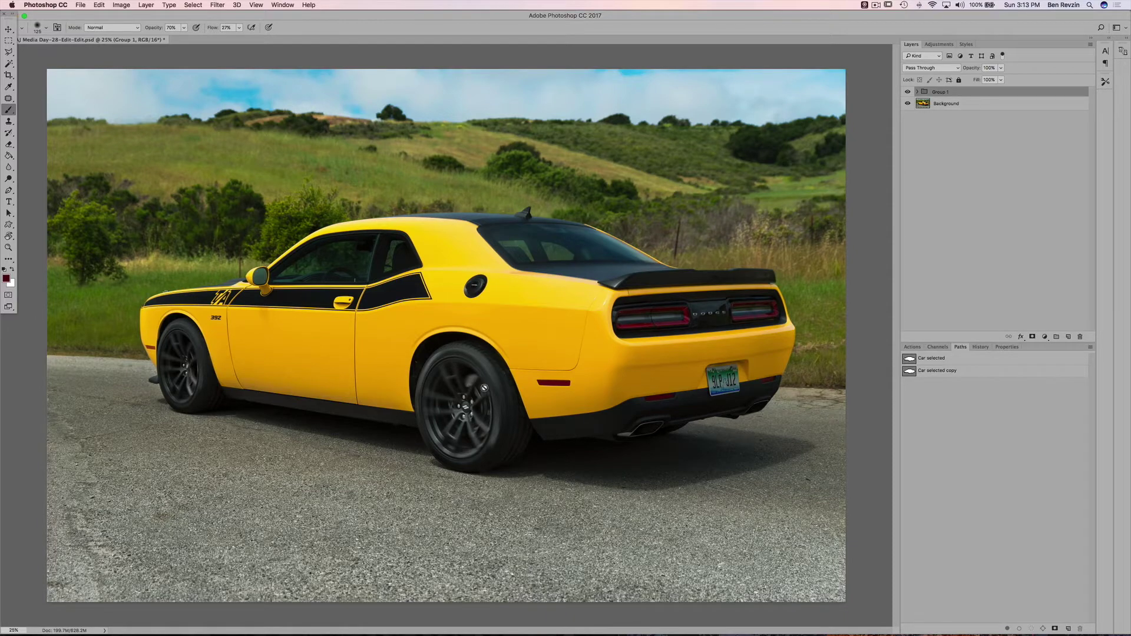
# Switch to the standard Pen tool and scroll to the wheel area.
pyautogui.scroll(5, 389, 357)
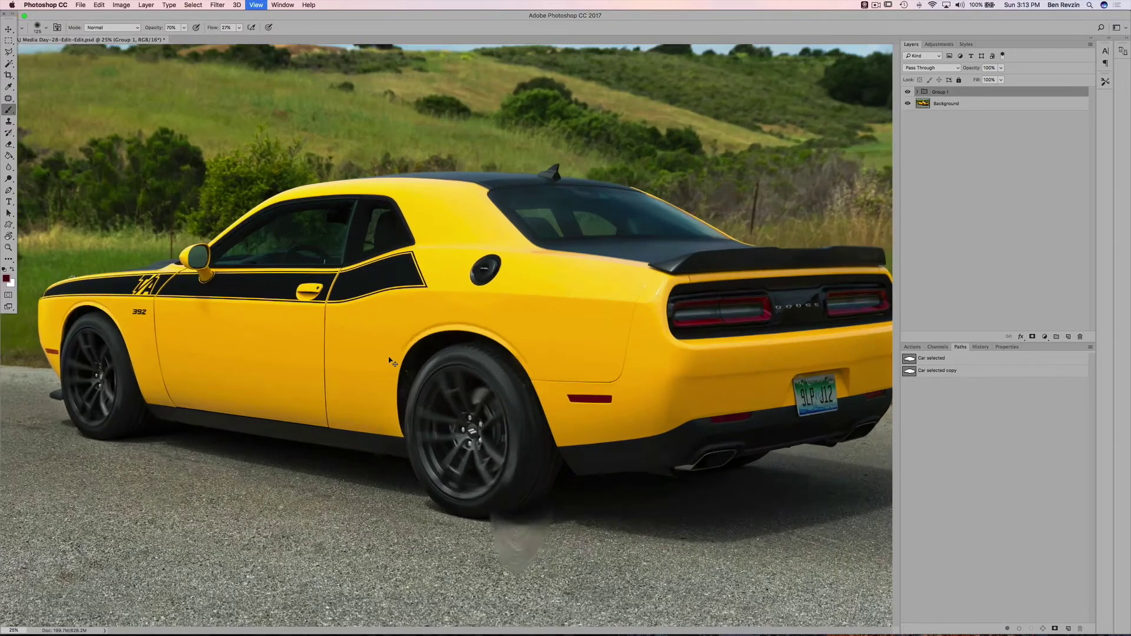
pyautogui.hscroll(-10, 389, 358)
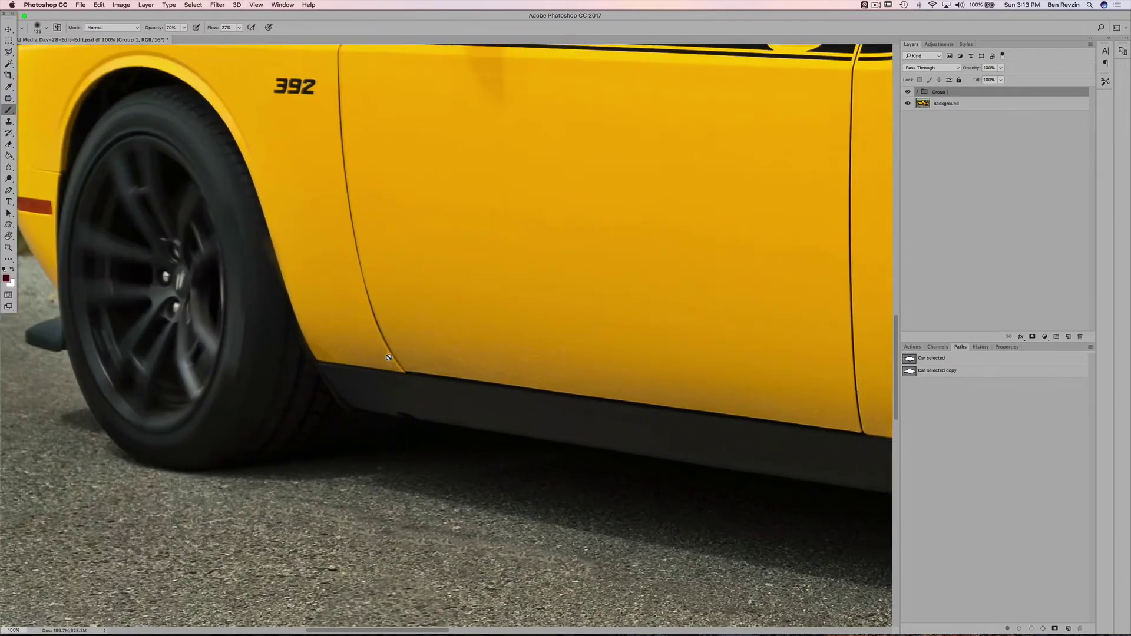
pyautogui.press('p')
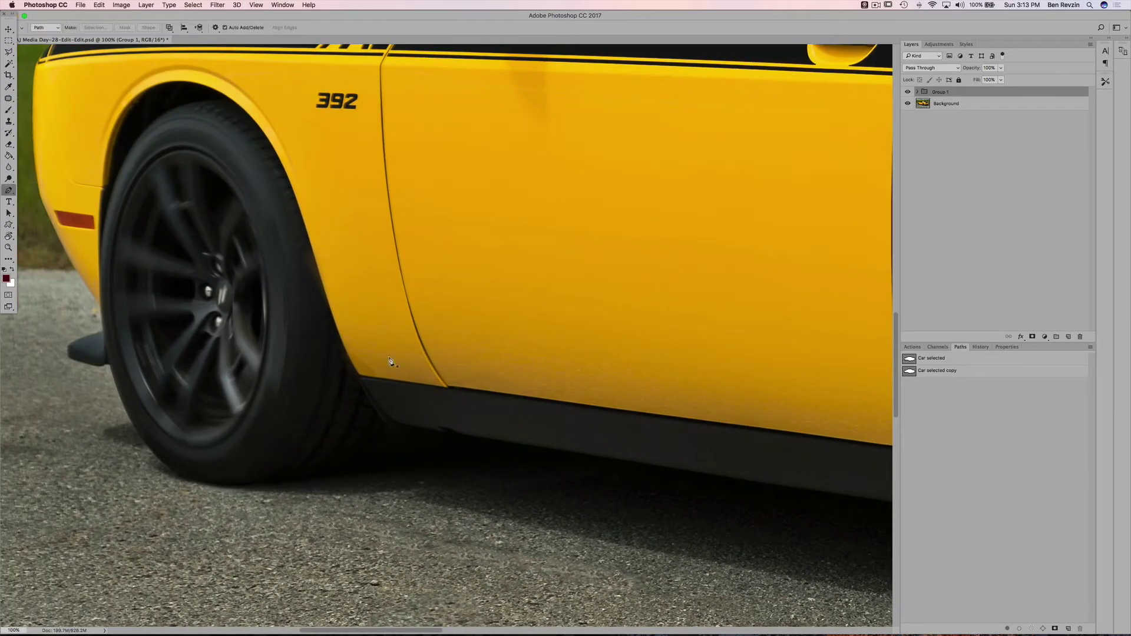
pyautogui.hscroll(-6, 389, 361)
pyautogui.scroll(-2, 389, 361)
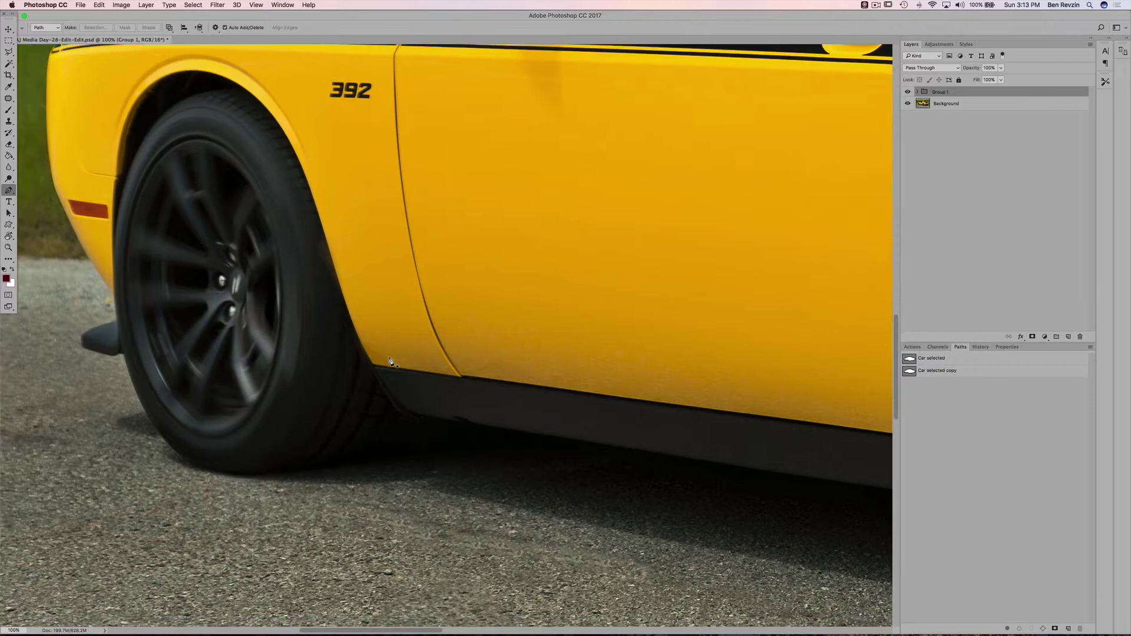
pyautogui.scroll(3, 389, 359)
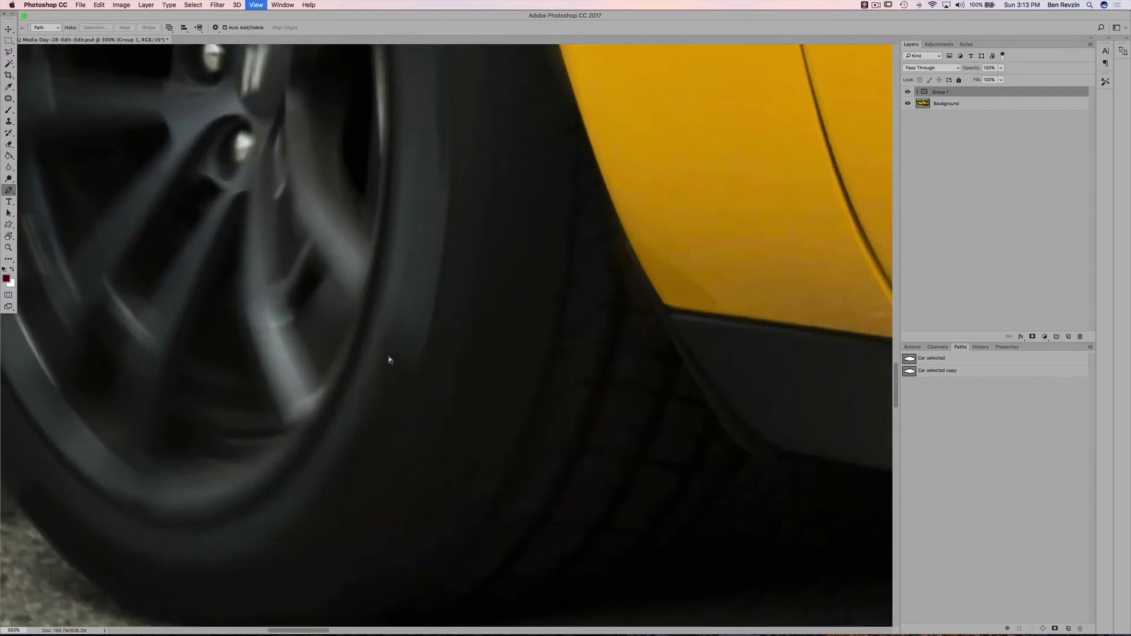
pyautogui.hscroll(-6, 389, 360)
pyautogui.scroll(2, 389, 359)
pyautogui.scroll(3, 390, 361)
pyautogui.hscroll(-2, 390, 361)
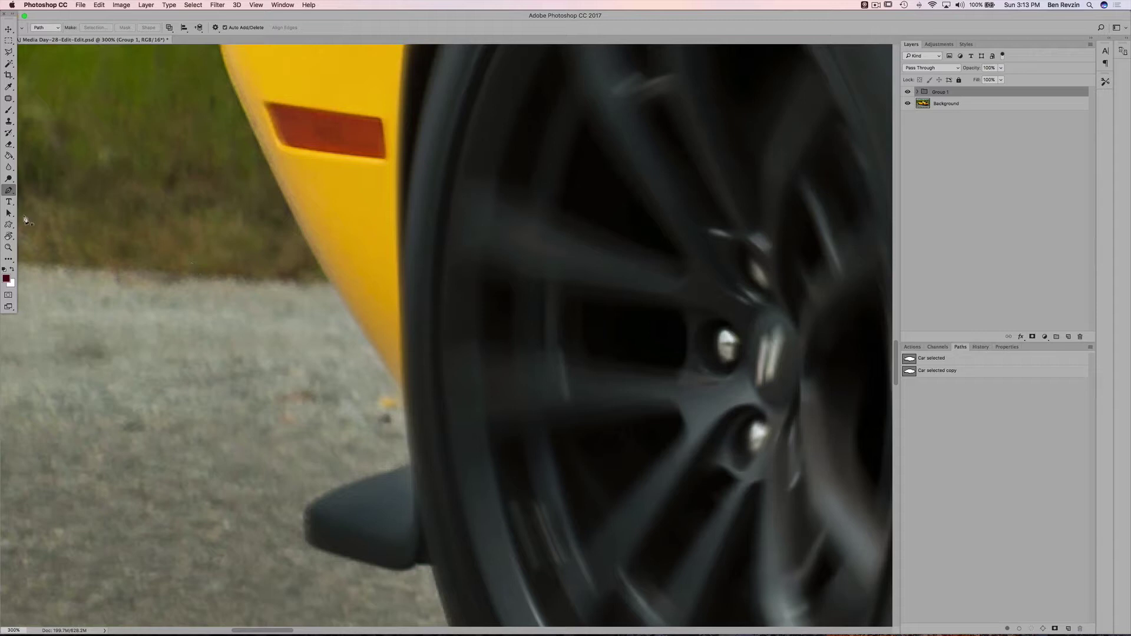
pyautogui.rightClick(9, 190)
pyautogui.click(26, 193)
# Begin the work path with anchors along the fender's lower lip toward the tyre edge.
pyautogui.click(408, 463)
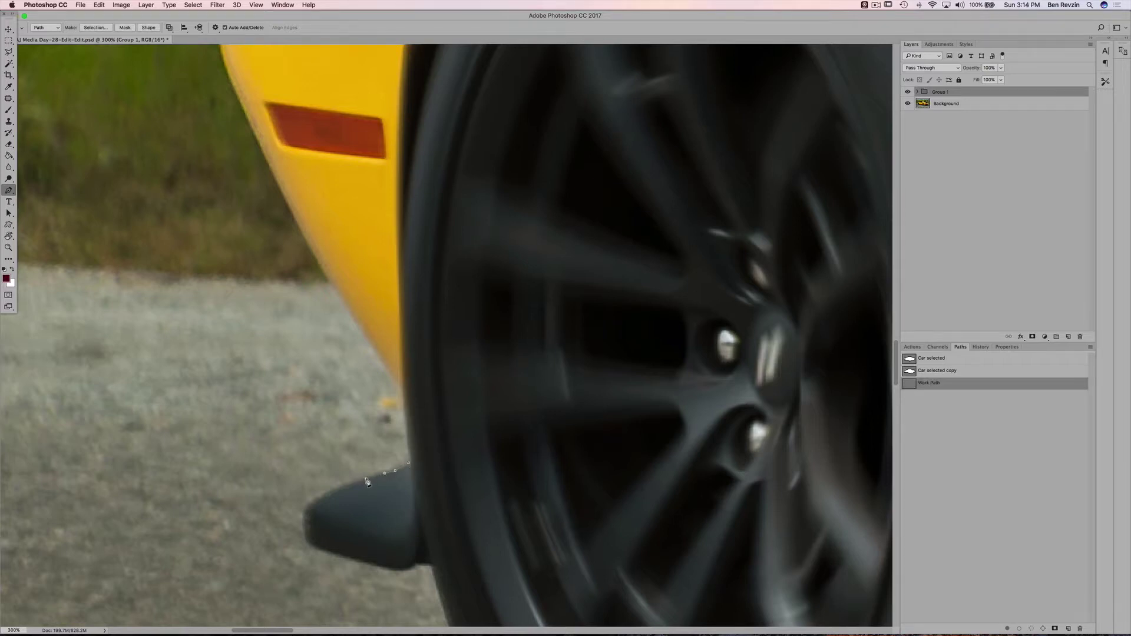
pyautogui.click(343, 487)
pyautogui.click(311, 503)
pyautogui.click(366, 564)
pyautogui.click(430, 567)
pyautogui.scroll(-5, 427, 542)
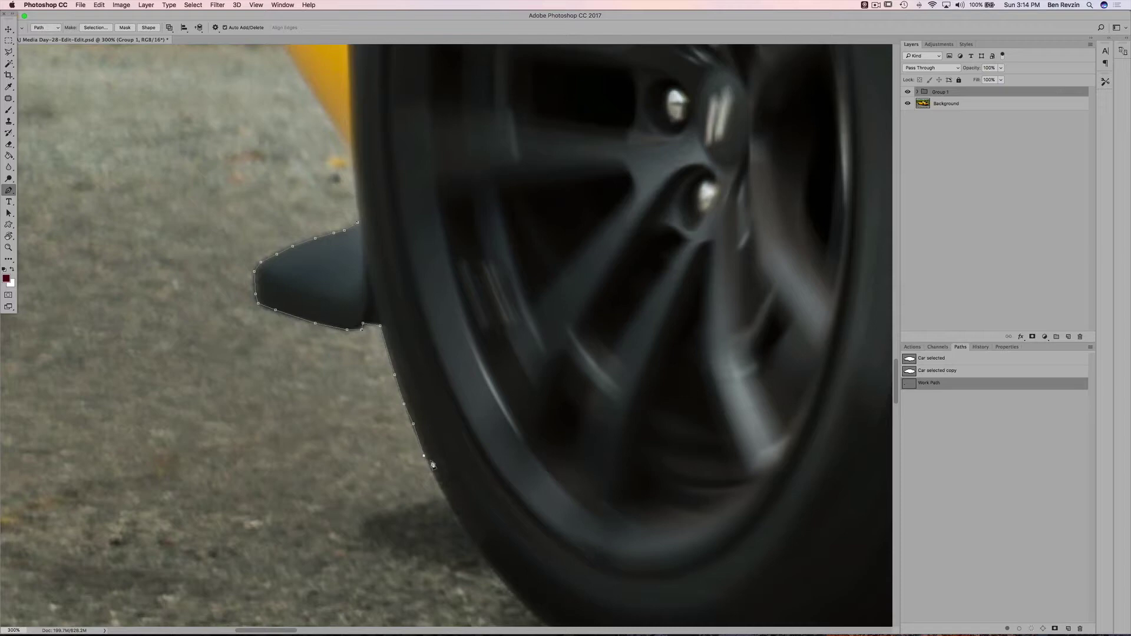
pyautogui.click(480, 549)
pyautogui.scroll(-4, 503, 580)
pyautogui.click(450, 434)
# Continue the path around the tyre's bottom and up its far side, then zoom out.
pyautogui.click(516, 482)
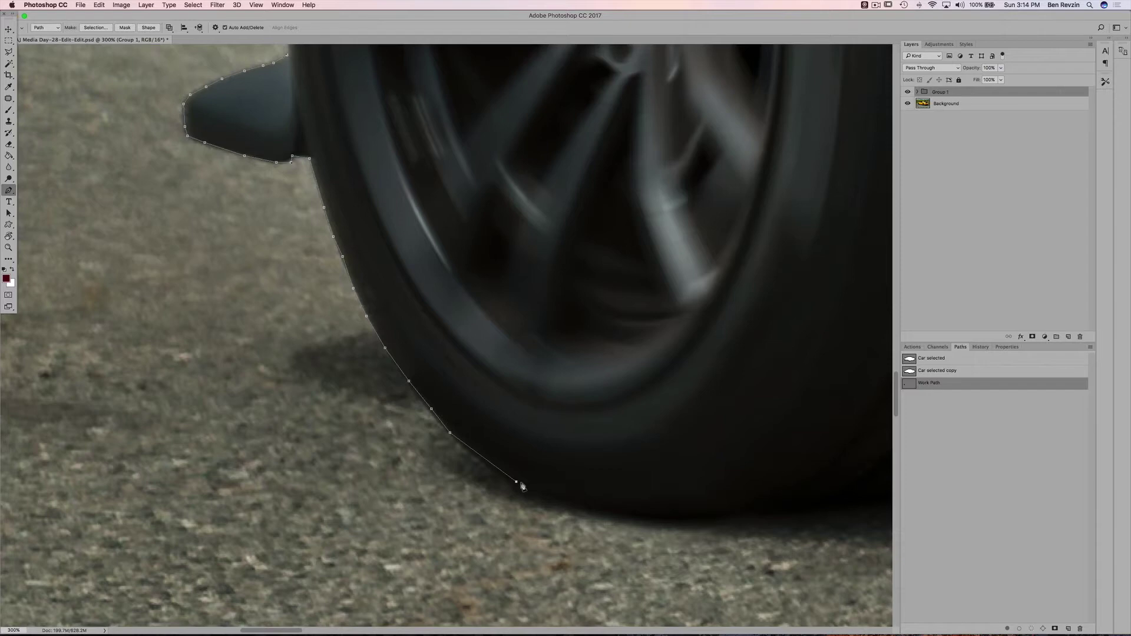
pyautogui.click(618, 505)
pyautogui.hscroll(5, 616, 501)
pyautogui.click(670, 503)
pyautogui.hscroll(5, 671, 497)
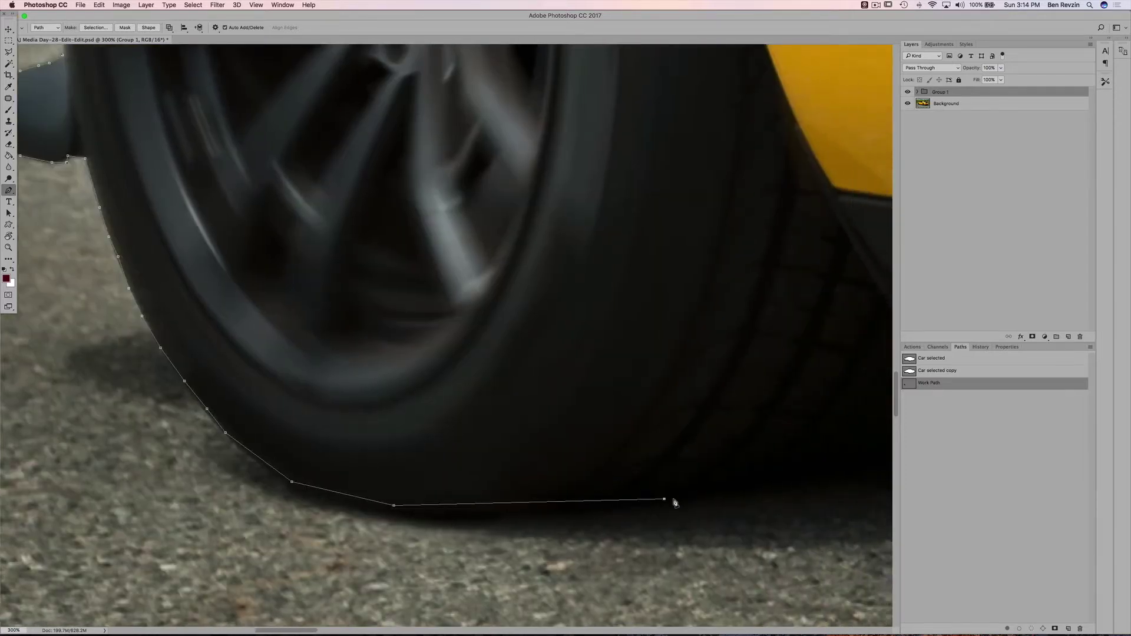
pyautogui.click(597, 491)
pyautogui.click(721, 391)
pyautogui.click(745, 356)
pyautogui.click(784, 360)
pyautogui.click(800, 358)
pyautogui.press('super+minus')
pyautogui.press('super+minus')
pyautogui.press('super+minus')
pyautogui.press('super+minus')
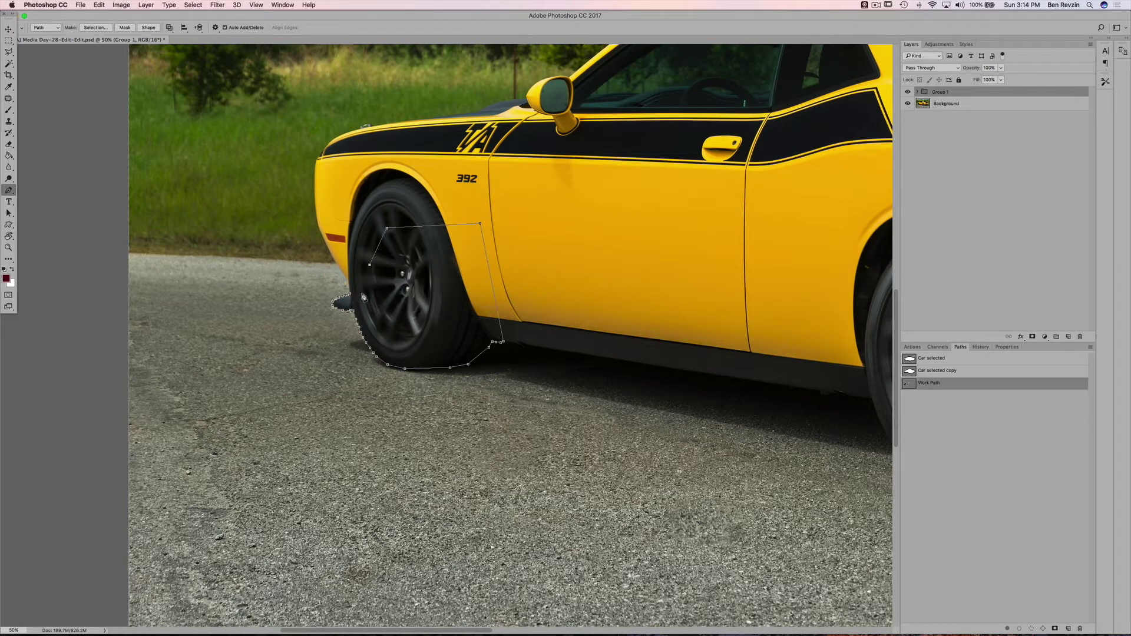
# Close the front-wheel outline and start a selection from it, then cancel.
pyautogui.click(352, 296)
pyautogui.rightClick(380, 300)
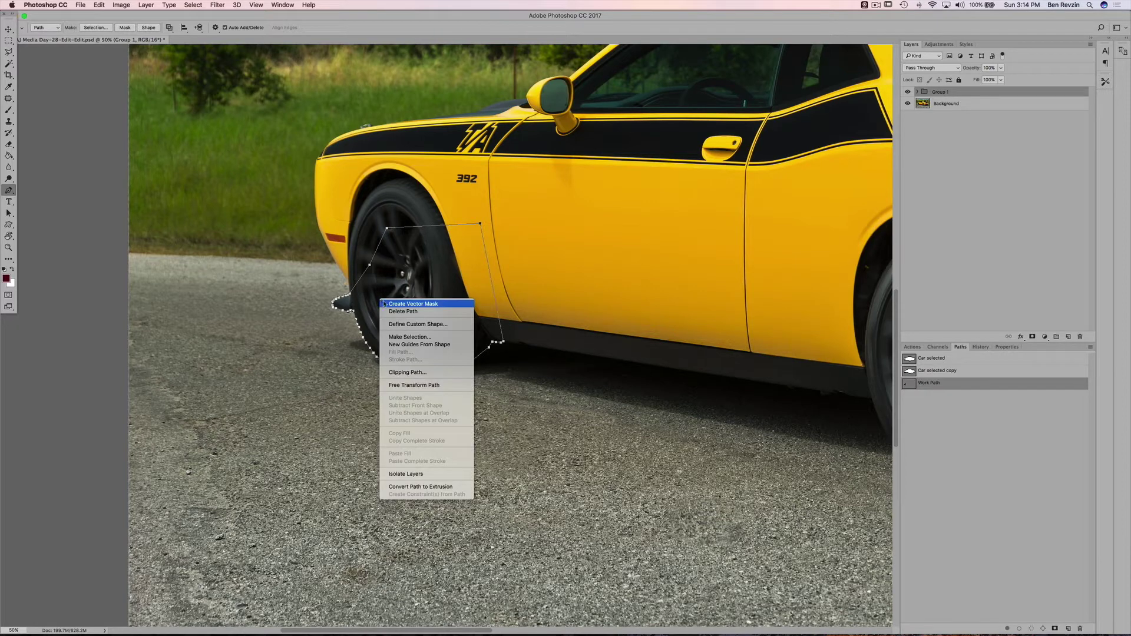
pyautogui.click(436, 341)
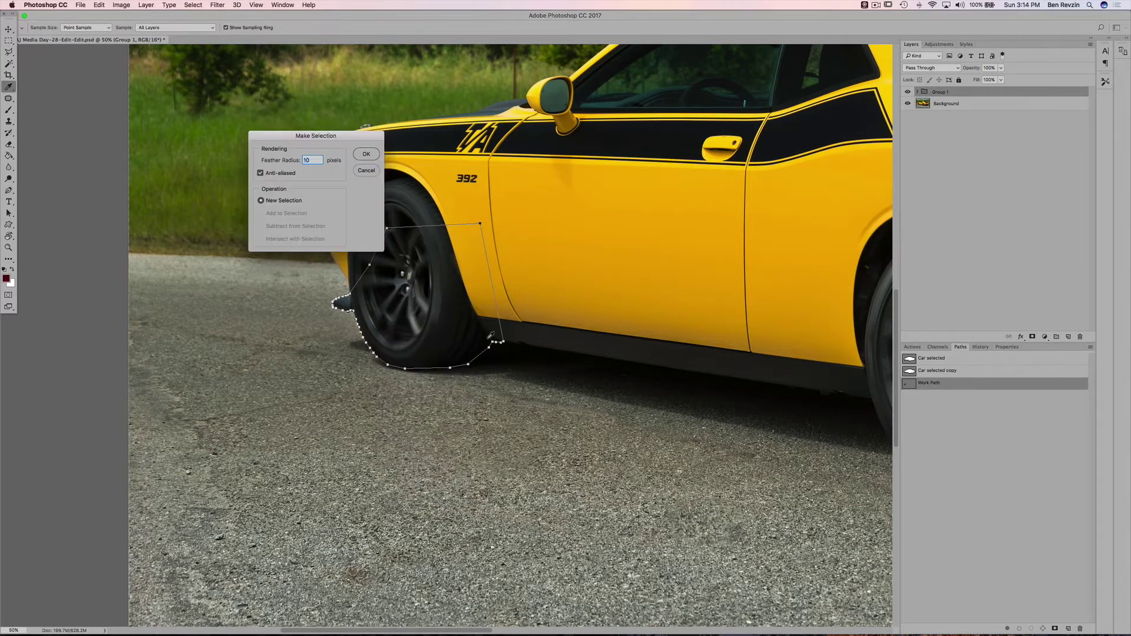
pyautogui.click(367, 171)
pyautogui.press('m')
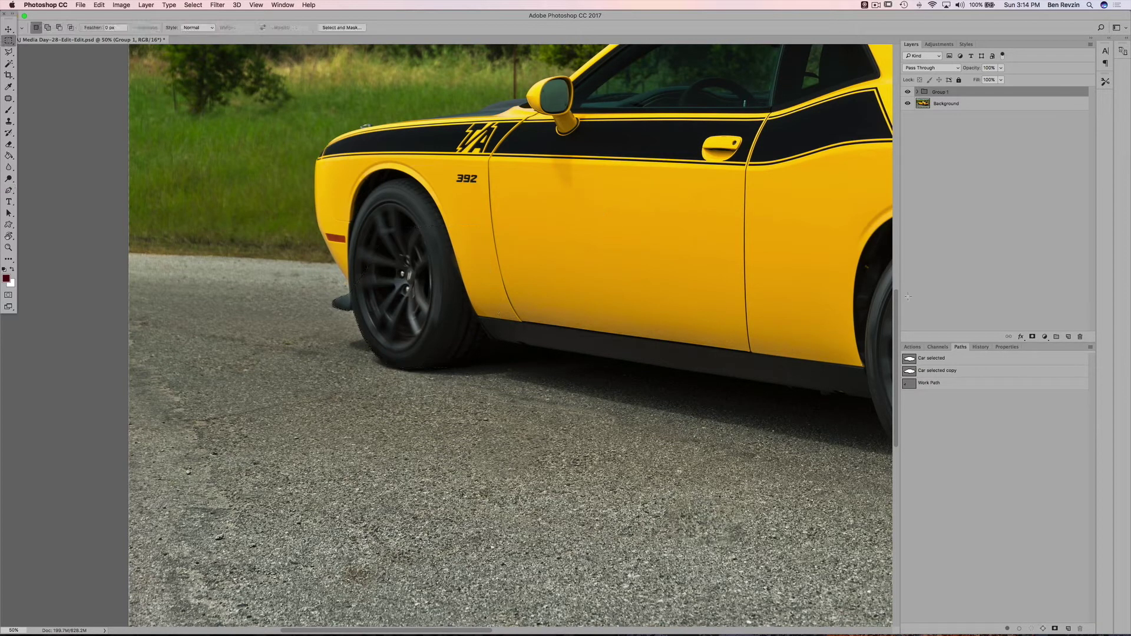
# Show the saved Car selected path and pan around to check it outlines the whole car.
pyautogui.click(969, 359)
pyautogui.hscroll(10, 649, 352)
pyautogui.scroll(4, 648, 352)
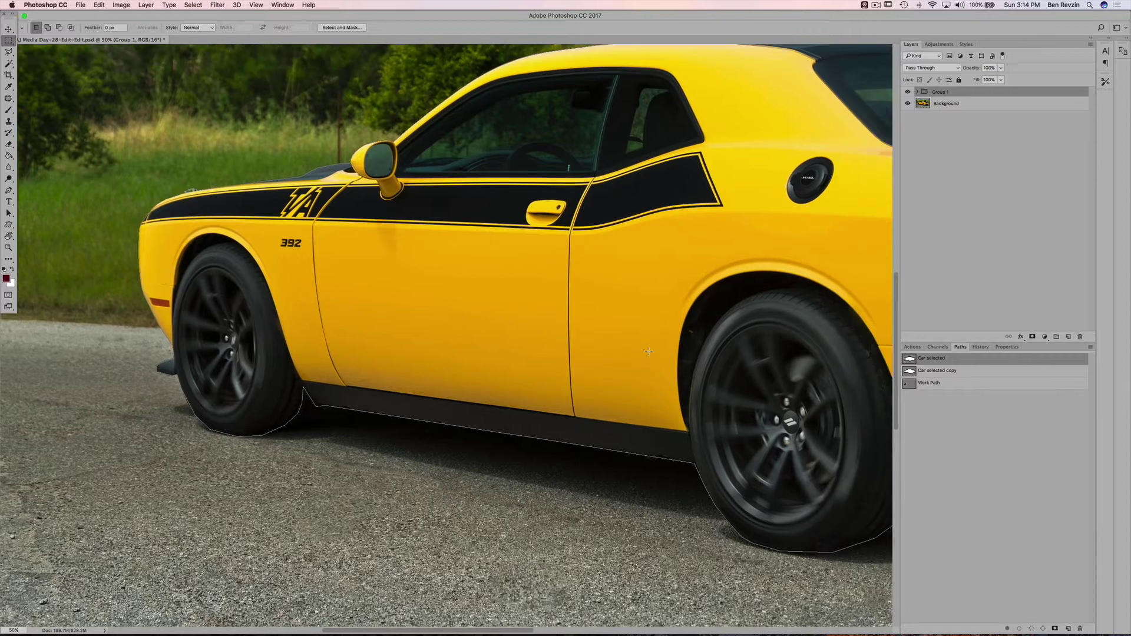
pyautogui.hscroll(6, 648, 352)
pyautogui.scroll(-1, 648, 352)
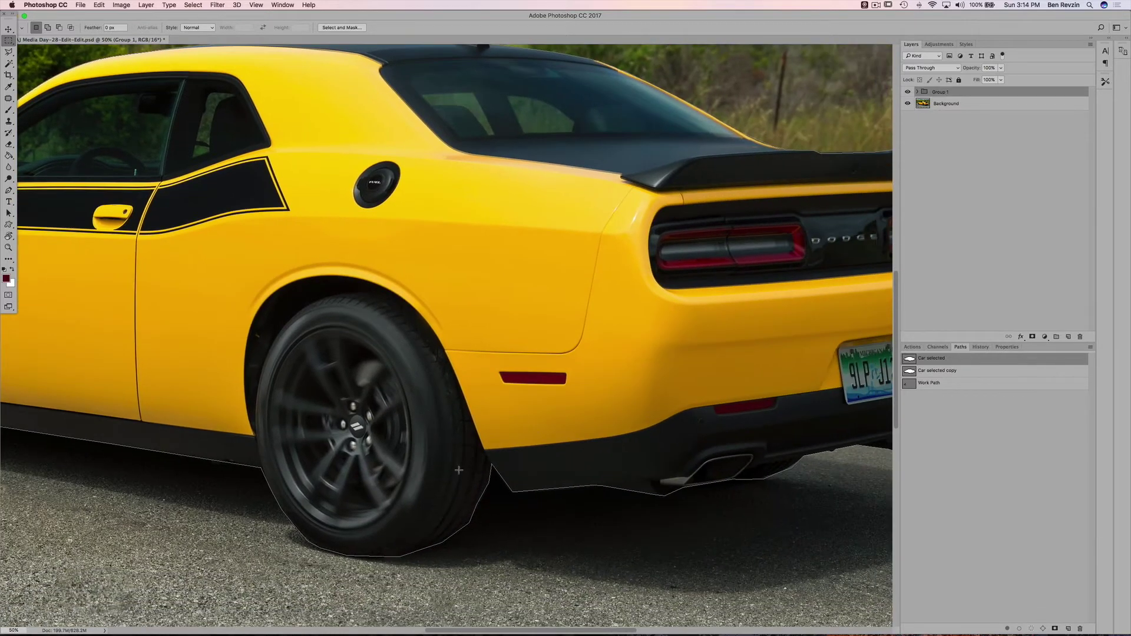
pyautogui.hscroll(4, 295, 489)
pyautogui.scroll(-2, 294, 489)
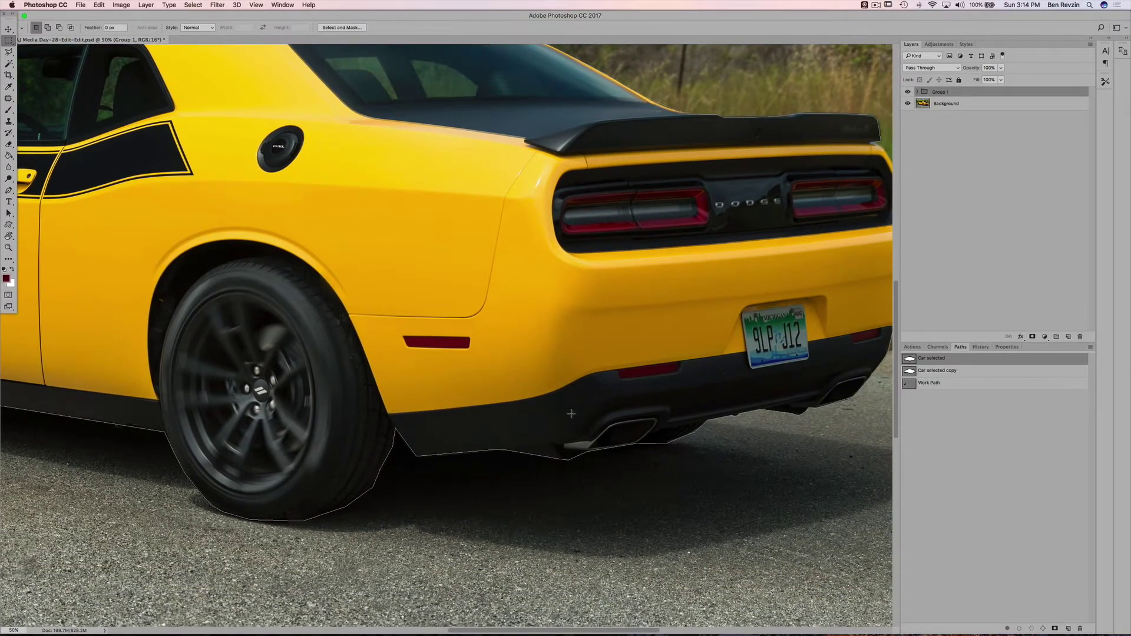
pyautogui.hscroll(5, 579, 444)
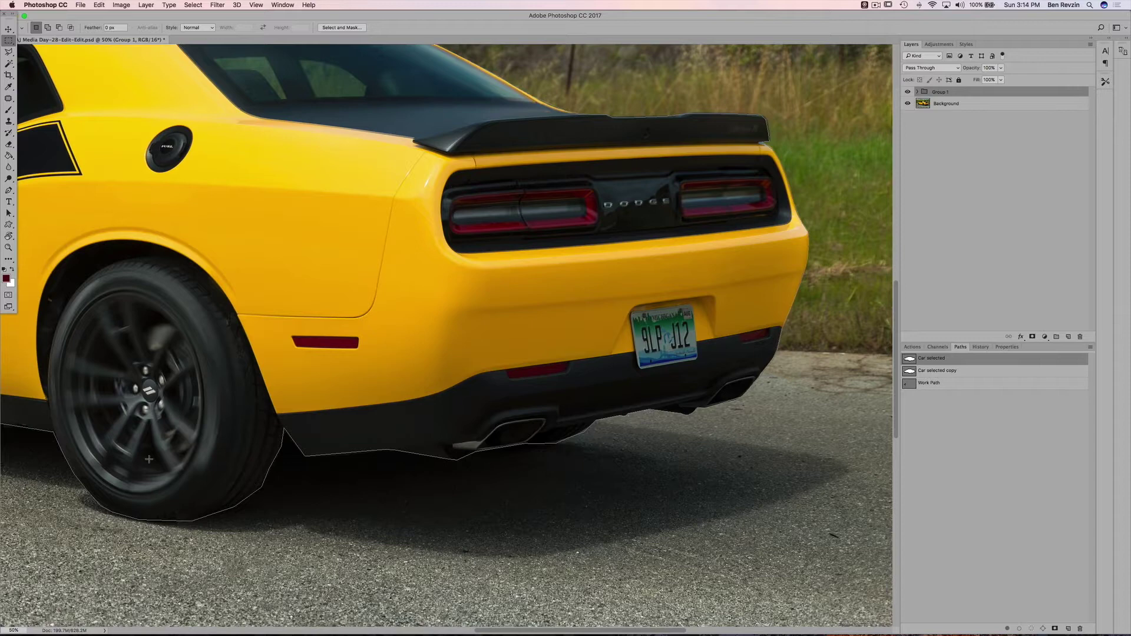
pyautogui.hscroll(1, 675, 414)
pyautogui.hscroll(4, 749, 403)
pyautogui.scroll(6, 749, 404)
pyautogui.hscroll(-3, 687, 268)
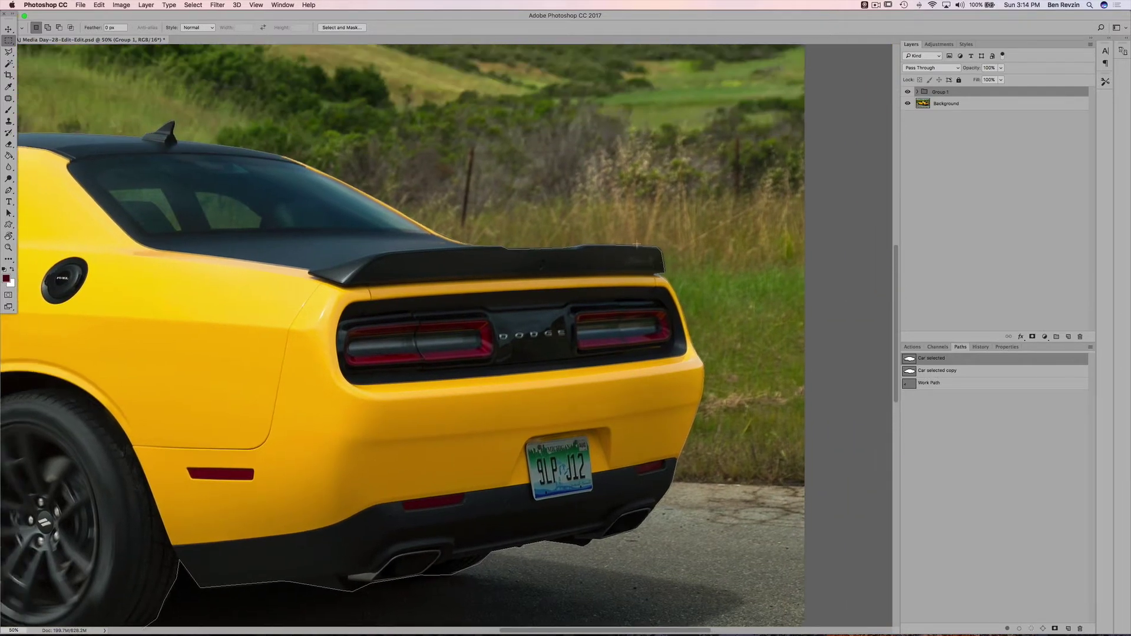
pyautogui.hscroll(-3, 687, 269)
pyautogui.scroll(1, 687, 268)
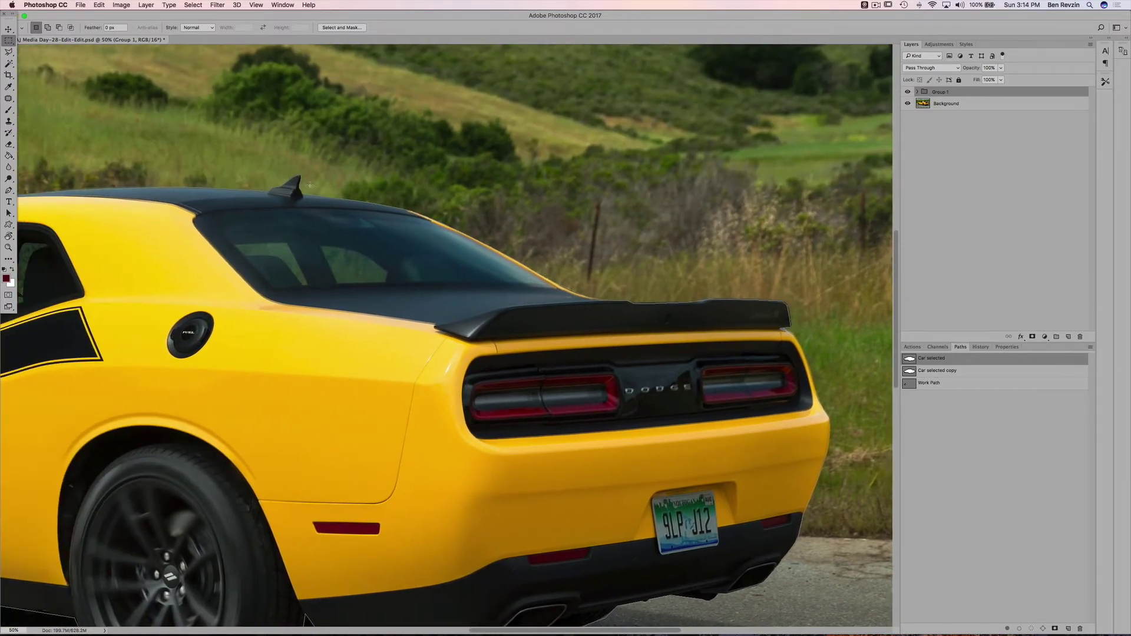
pyautogui.hscroll(-6, 304, 184)
pyautogui.hscroll(-10, 304, 184)
pyautogui.scroll(-3, 247, 211)
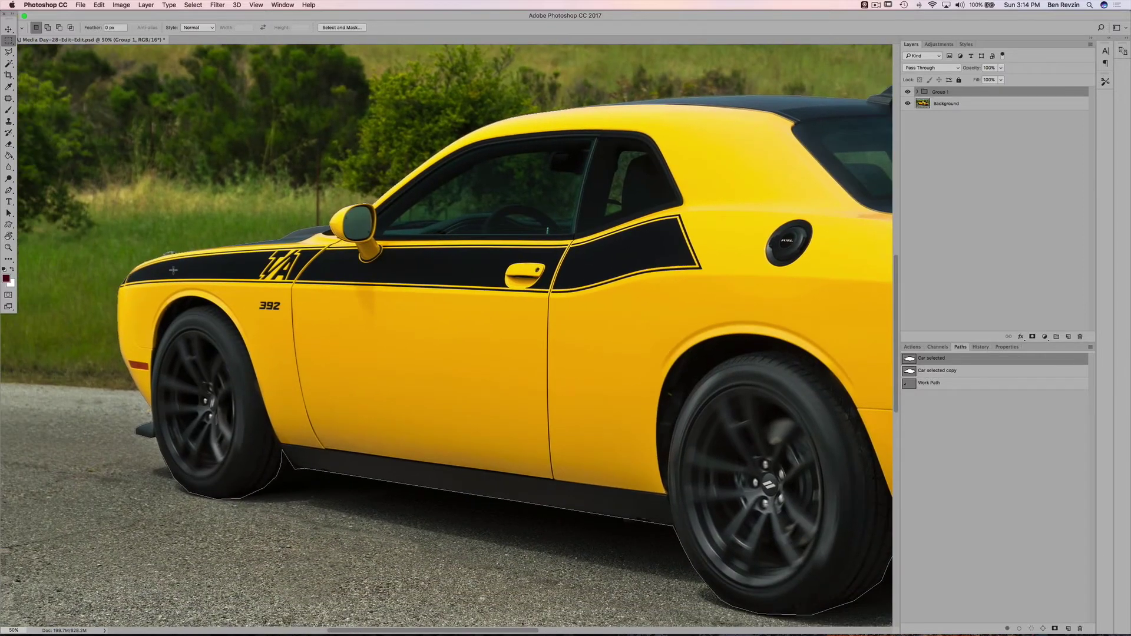
# Convert the Car selected path into an active selection around the car.
pyautogui.press('p')
pyautogui.rightClick(384, 322)
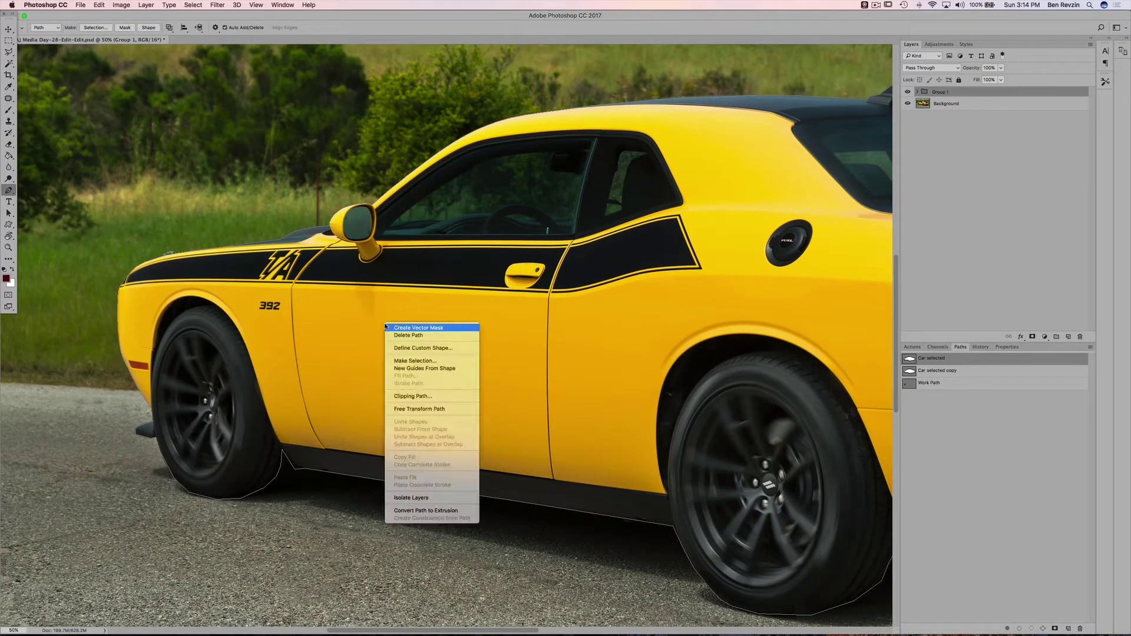
pyautogui.click(433, 366)
pyautogui.press('Return')
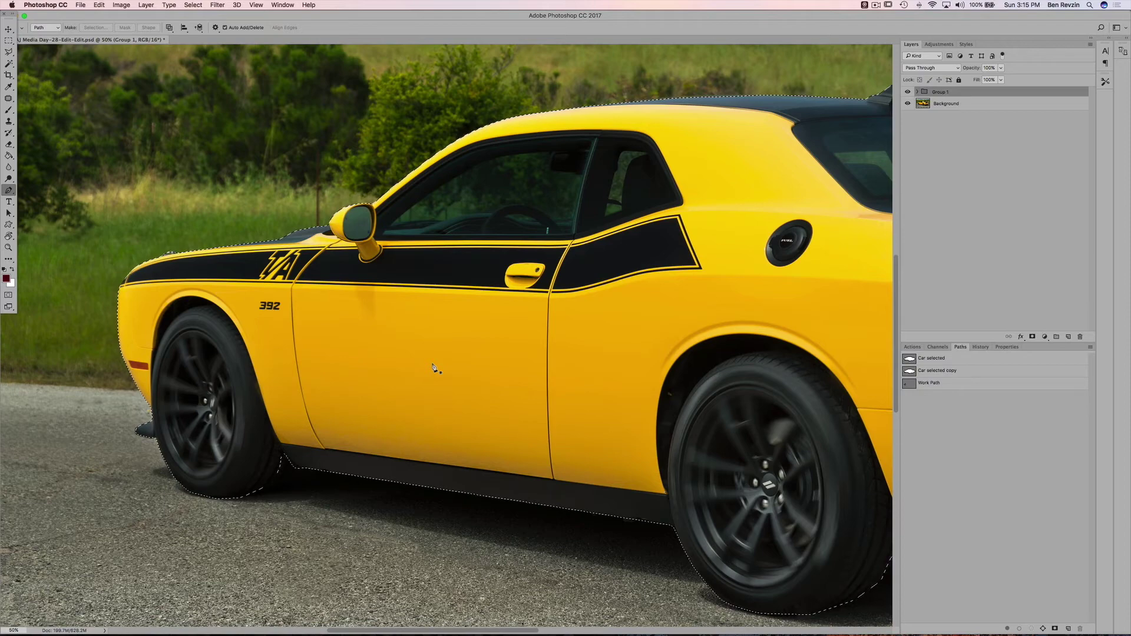
pyautogui.hscroll(6, 434, 367)
pyautogui.hscroll(10, 434, 367)
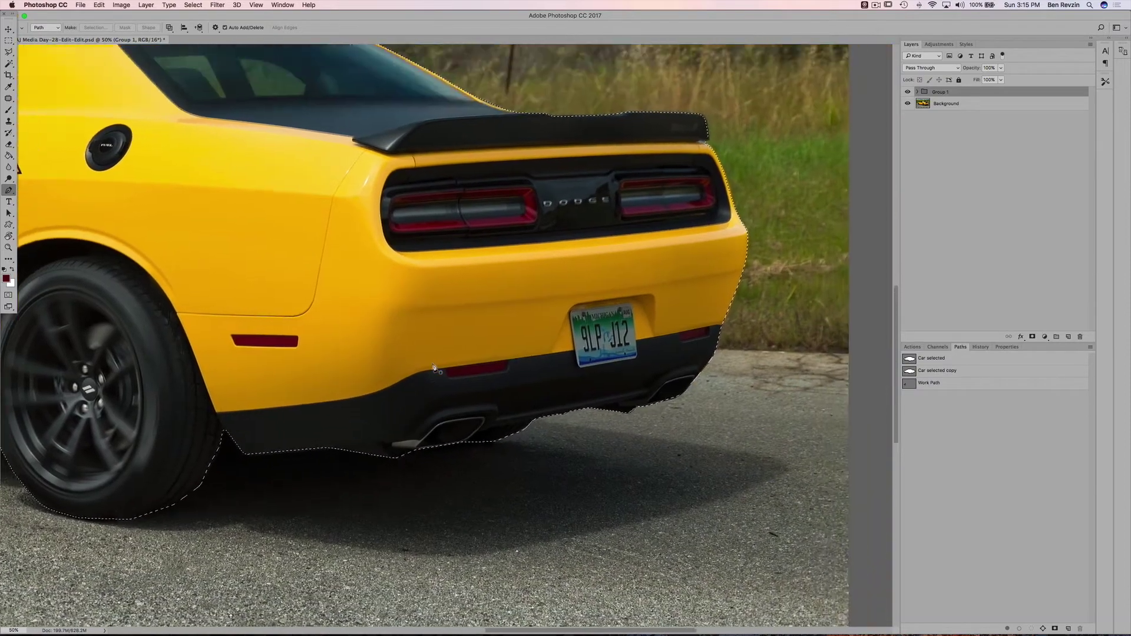
pyautogui.hscroll(-10, 434, 367)
pyautogui.scroll(-2, 434, 368)
# Copy the selected car to Layer 1 and preview it over transparency, then delete it and restore visibility.
pyautogui.hotkey('alt', '[')
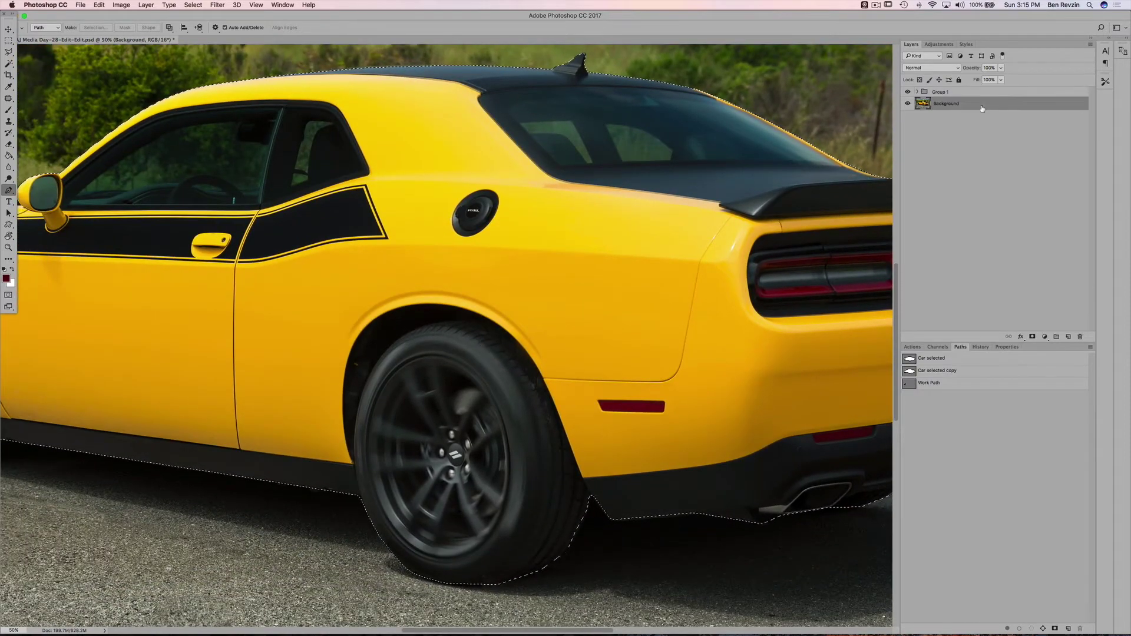
pyautogui.press('super+j')
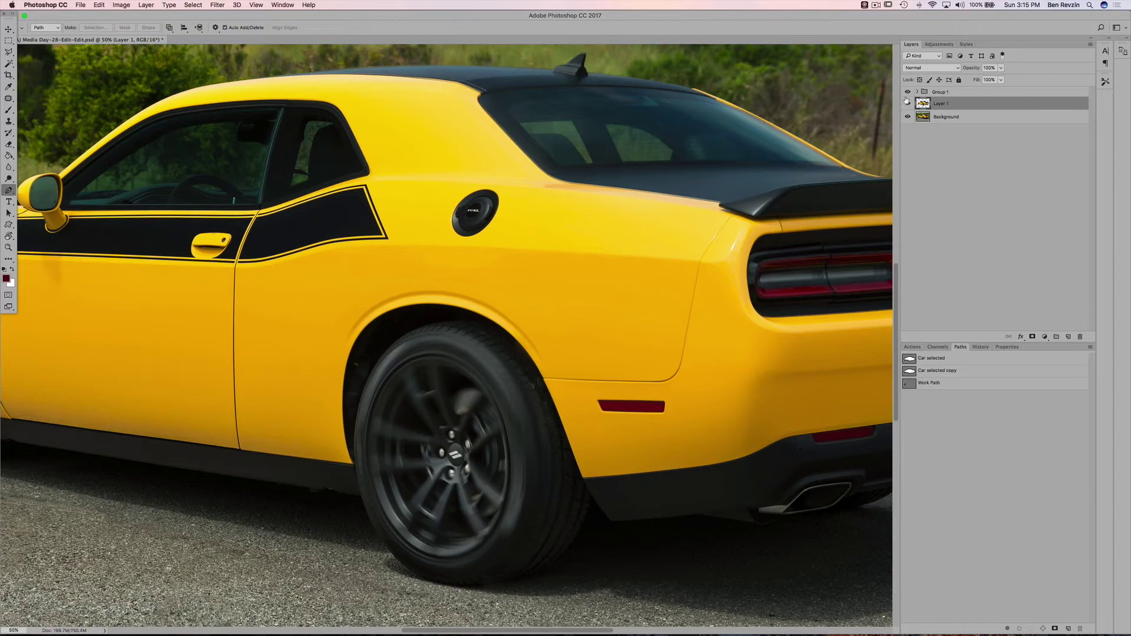
pyautogui.click(908, 116)
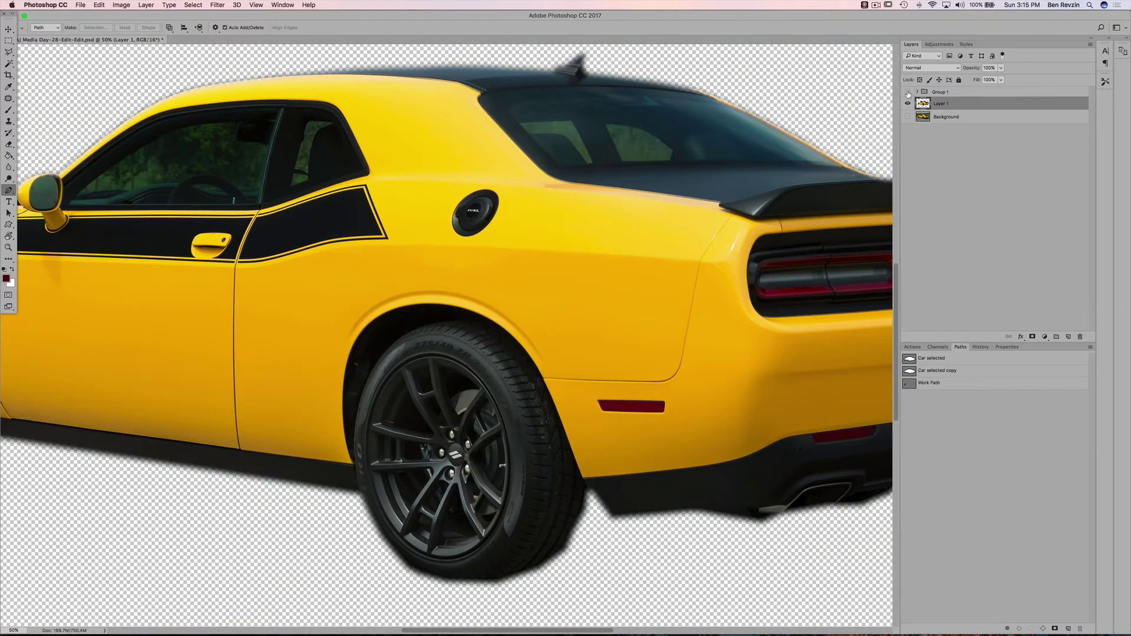
pyautogui.press('super+minus')
pyautogui.press('super+minus')
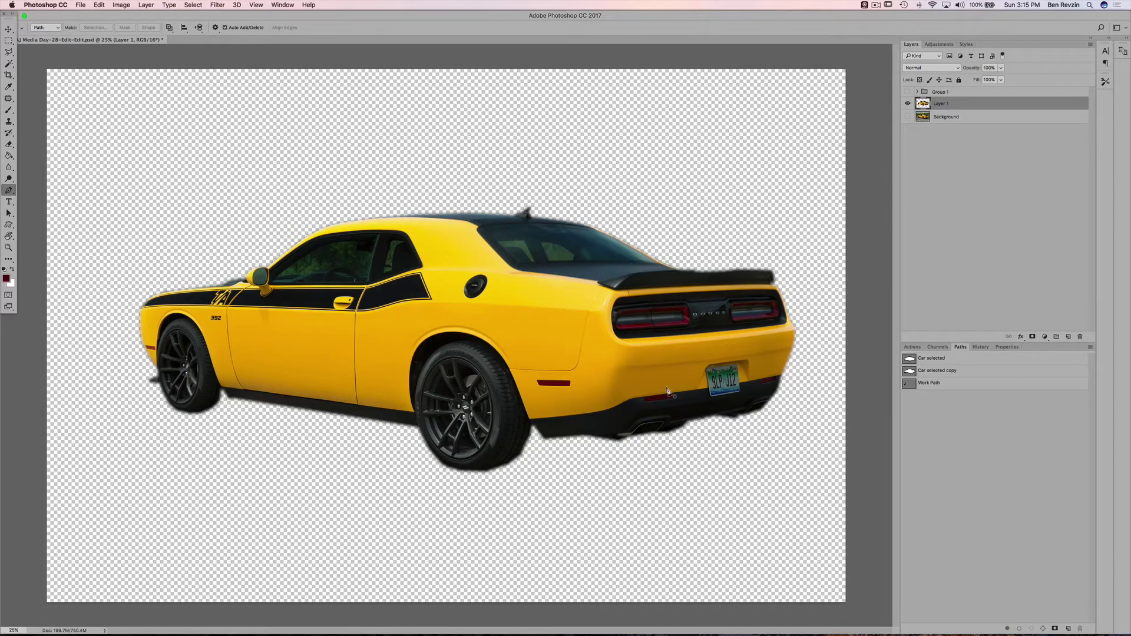
pyautogui.press('BackSpace')
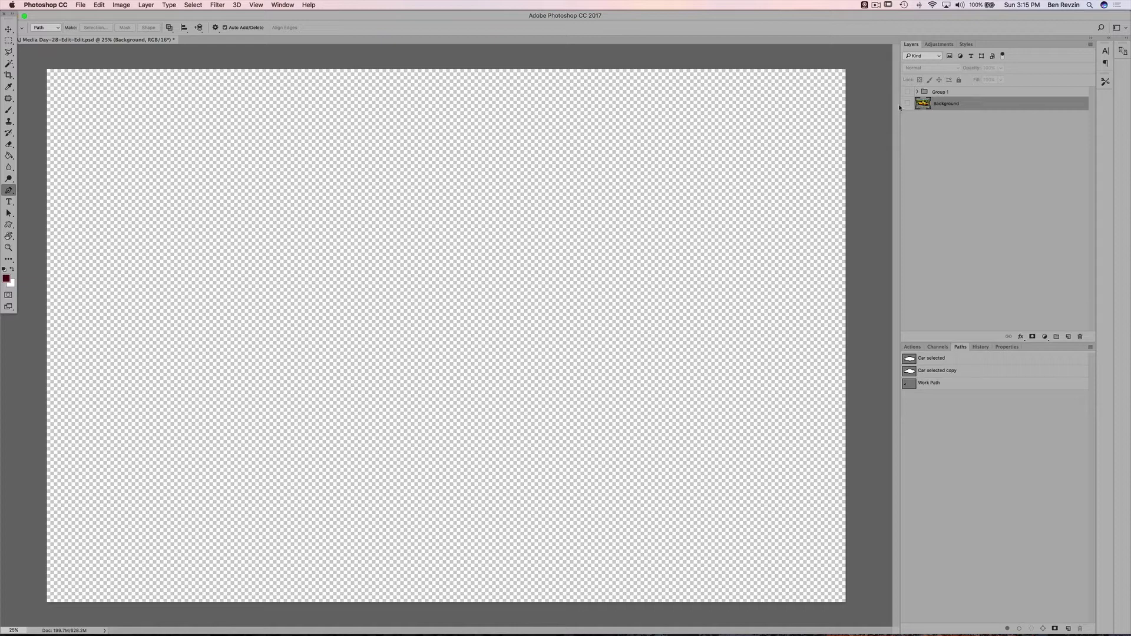
pyautogui.click(907, 104)
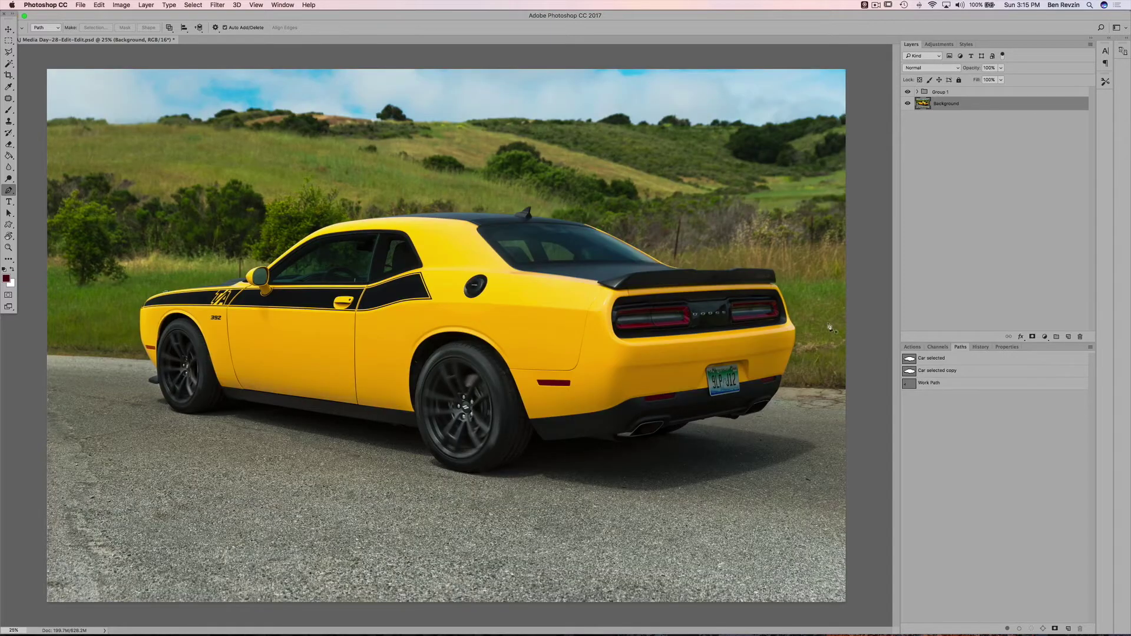
# Turn the Car selected path into a 10-pixel feathered selection, then invert it.
pyautogui.click(944, 360)
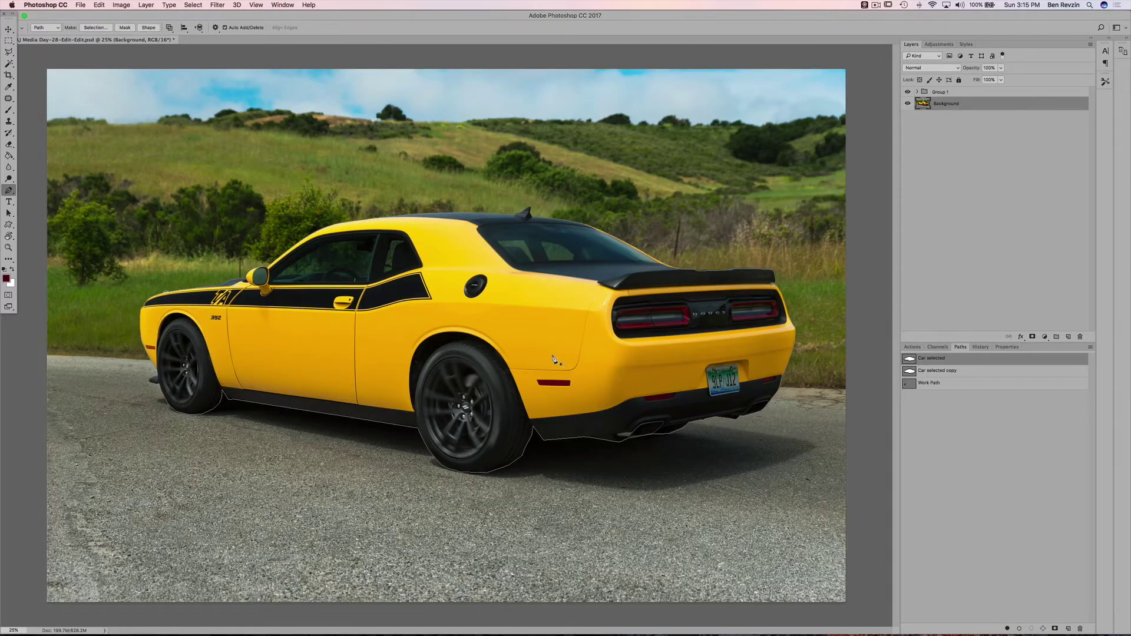
pyautogui.rightClick(553, 359)
pyautogui.click(611, 387)
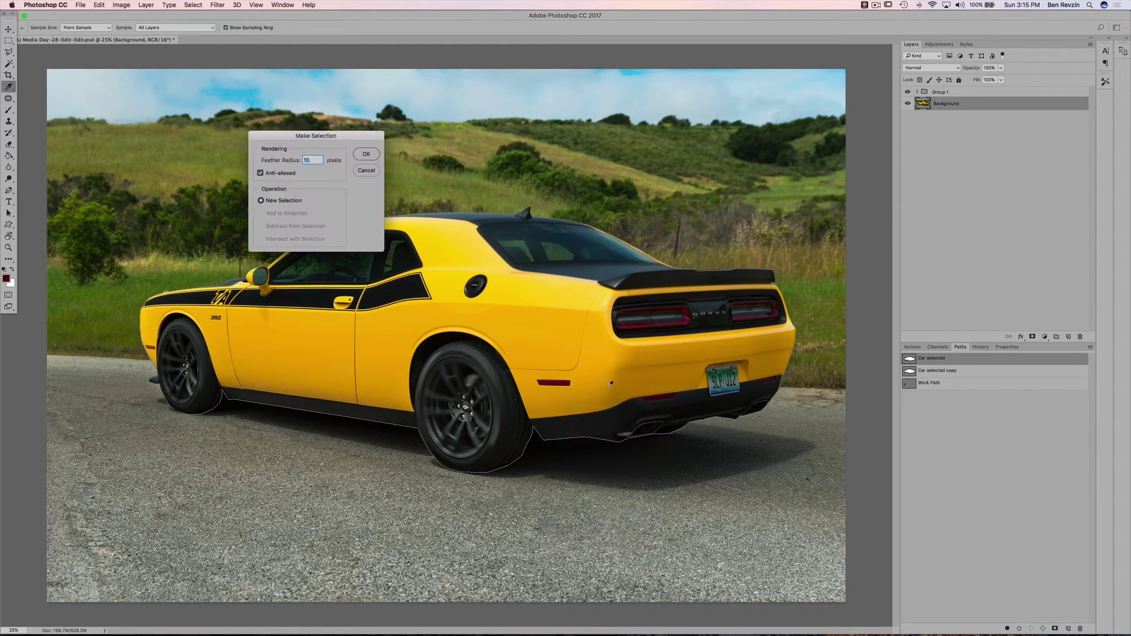
pyautogui.press('Return')
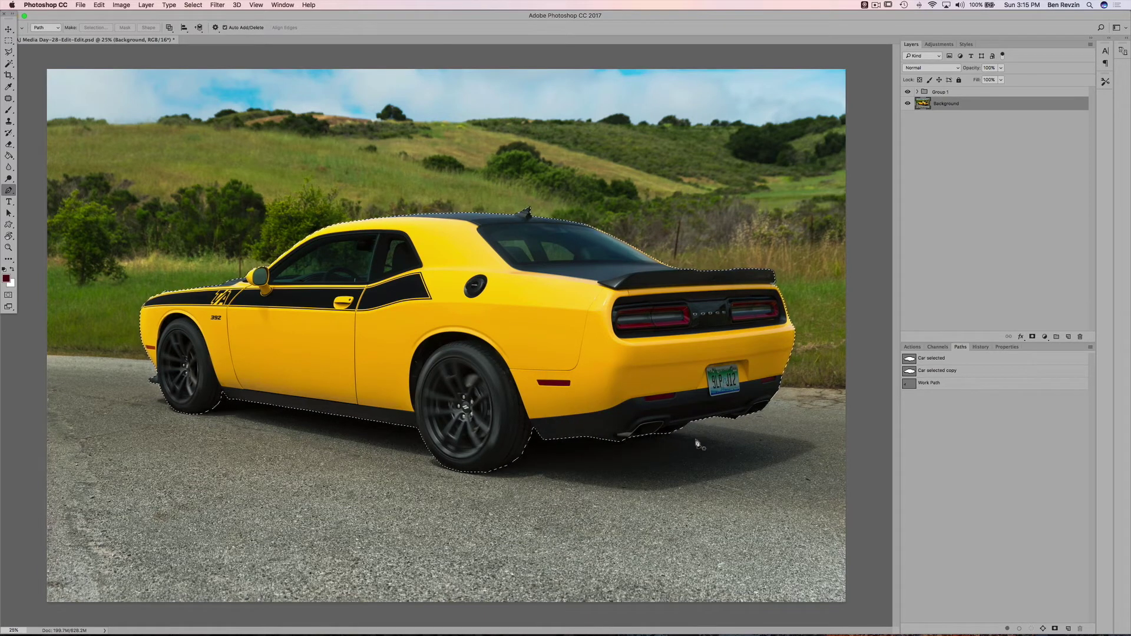
pyautogui.click(193, 5)
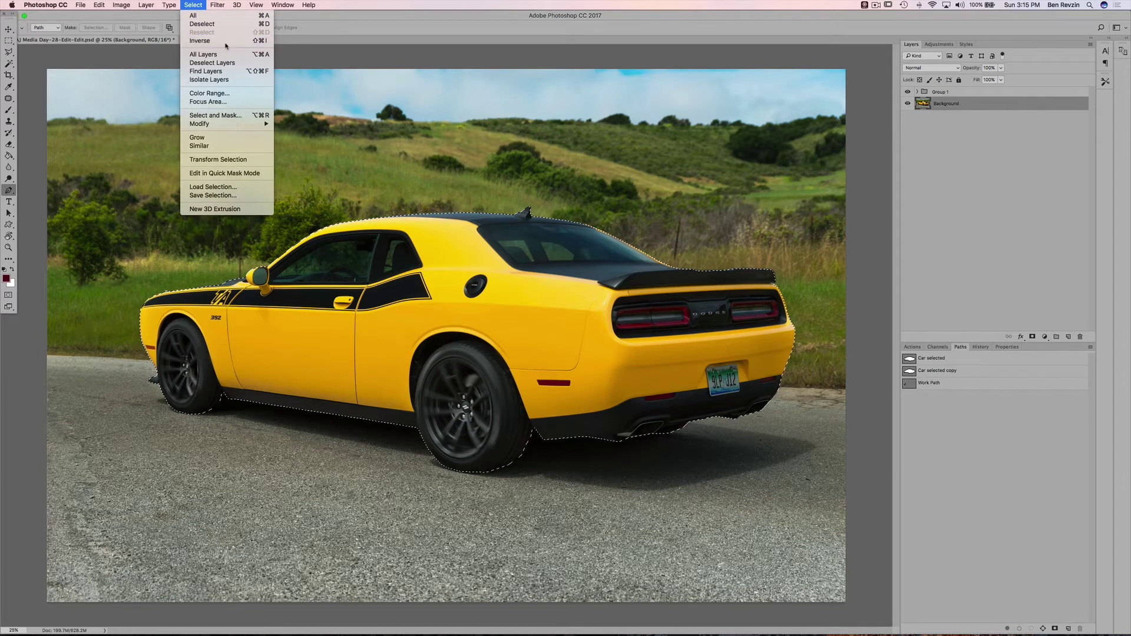
pyautogui.click(203, 40)
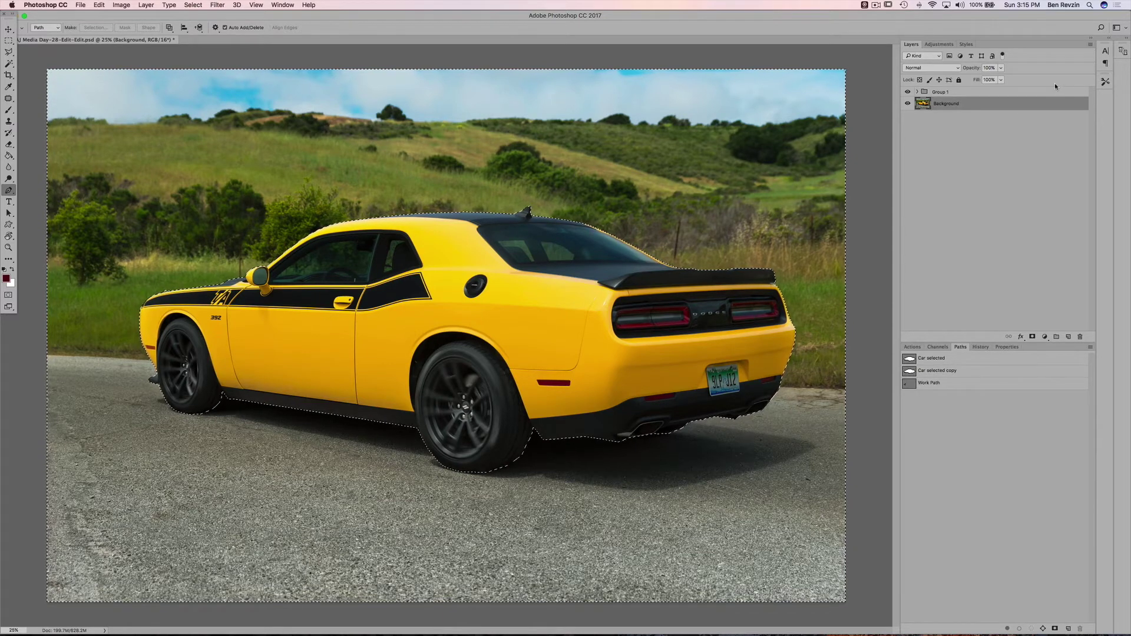
# Target the wheel blur layer in Group 1 and apply Blur Gallery > Path Blur.
pyautogui.click(918, 92)
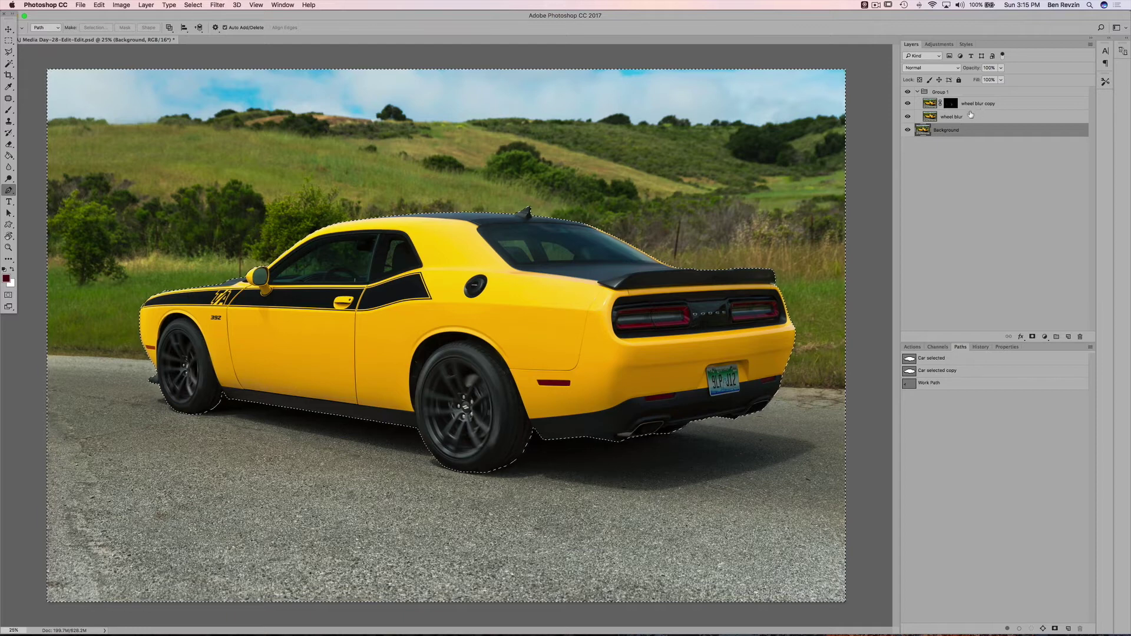
pyautogui.click(952, 117)
pyautogui.click(217, 5)
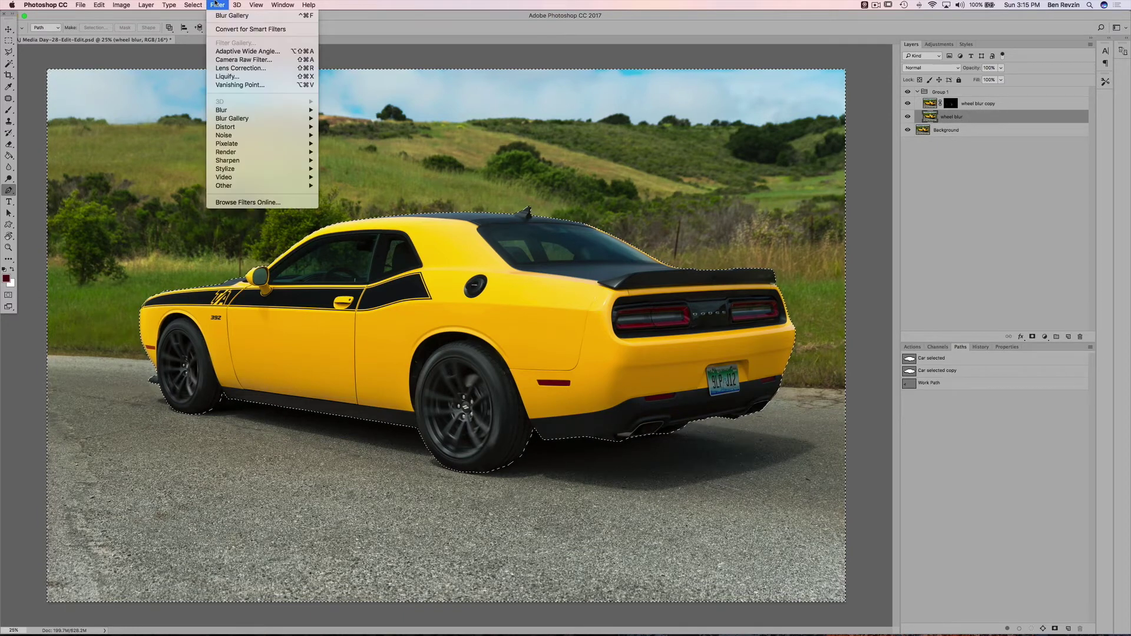
pyautogui.moveTo(306, 110)
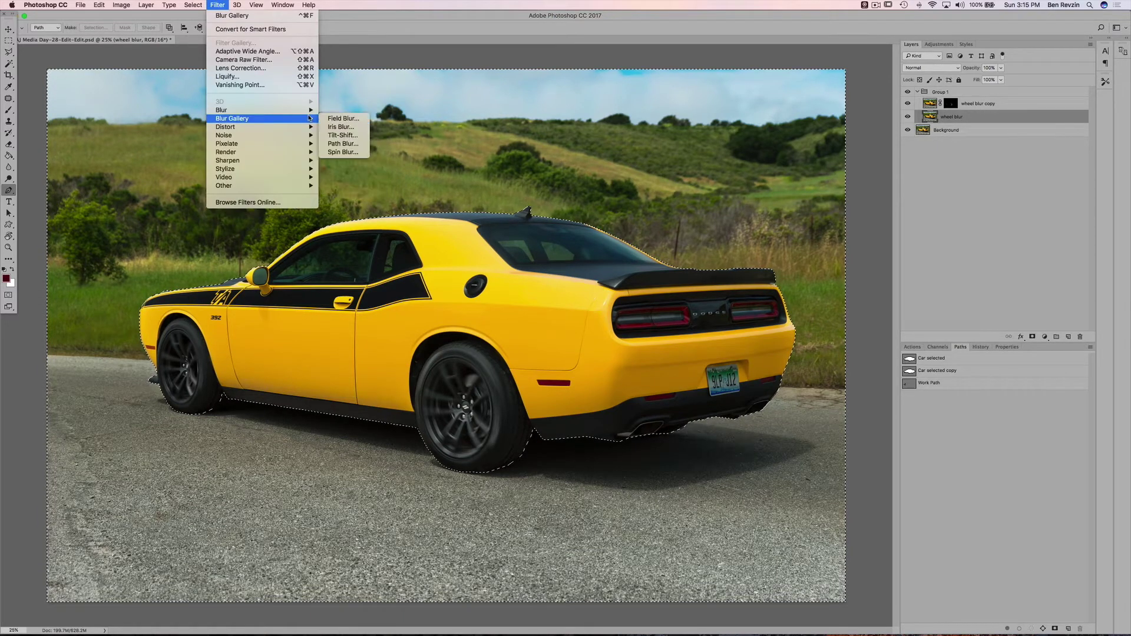
pyautogui.click(354, 144)
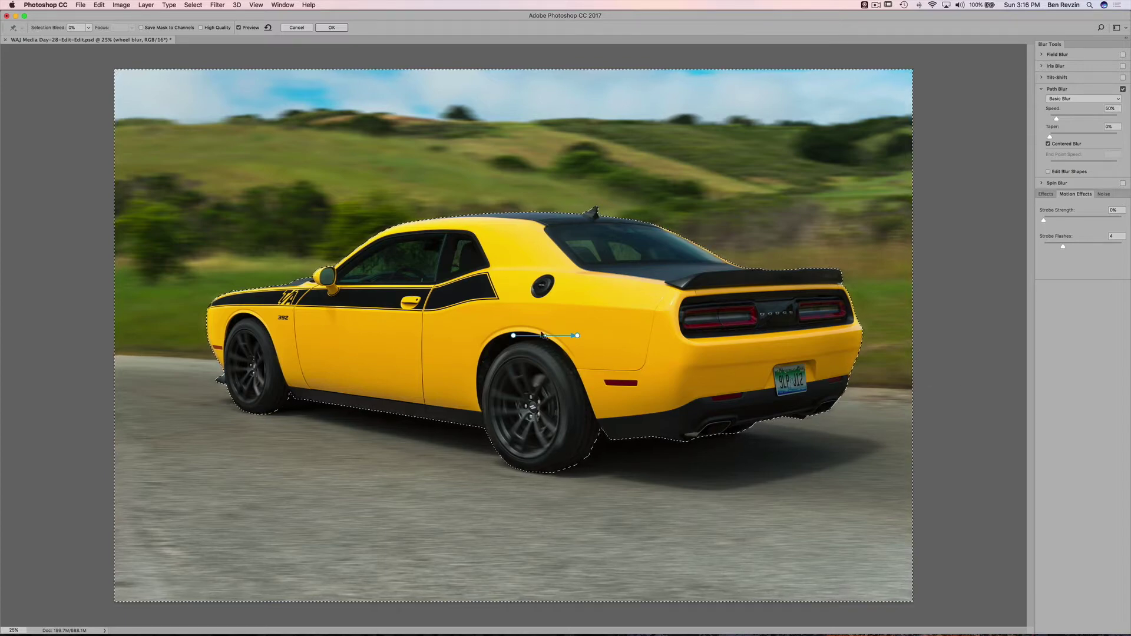
# Re-angle the blur path's far end toward the horizon, bend it slightly upward, and raise Speed to 92%.
pyautogui.click(514, 336)
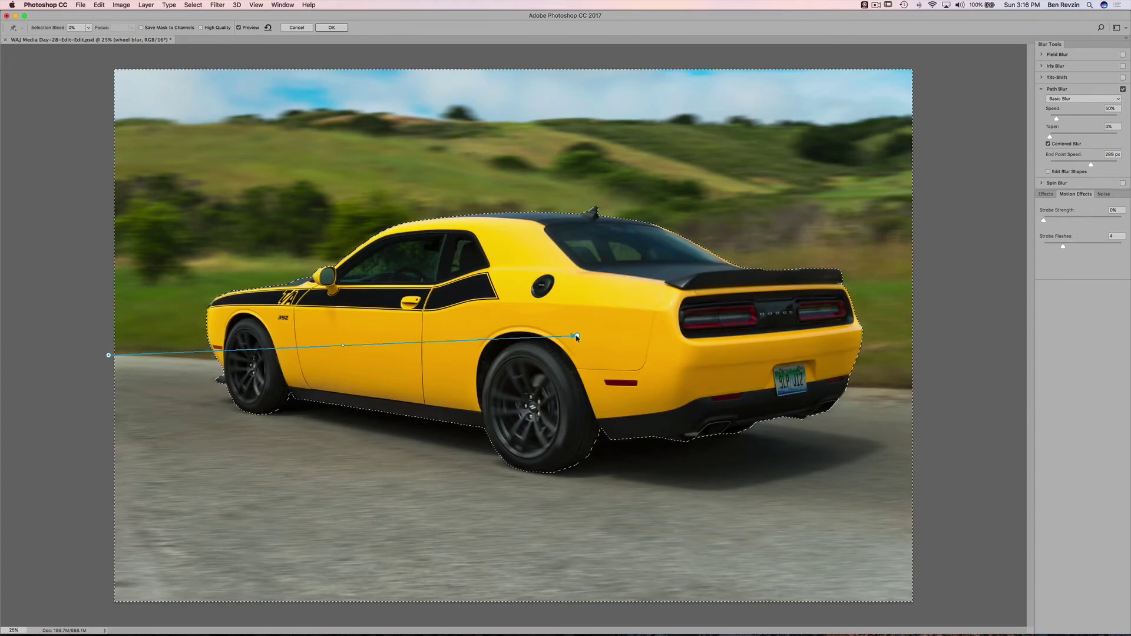
pyautogui.moveTo(878, 459); pyautogui.dragTo(987, 452)
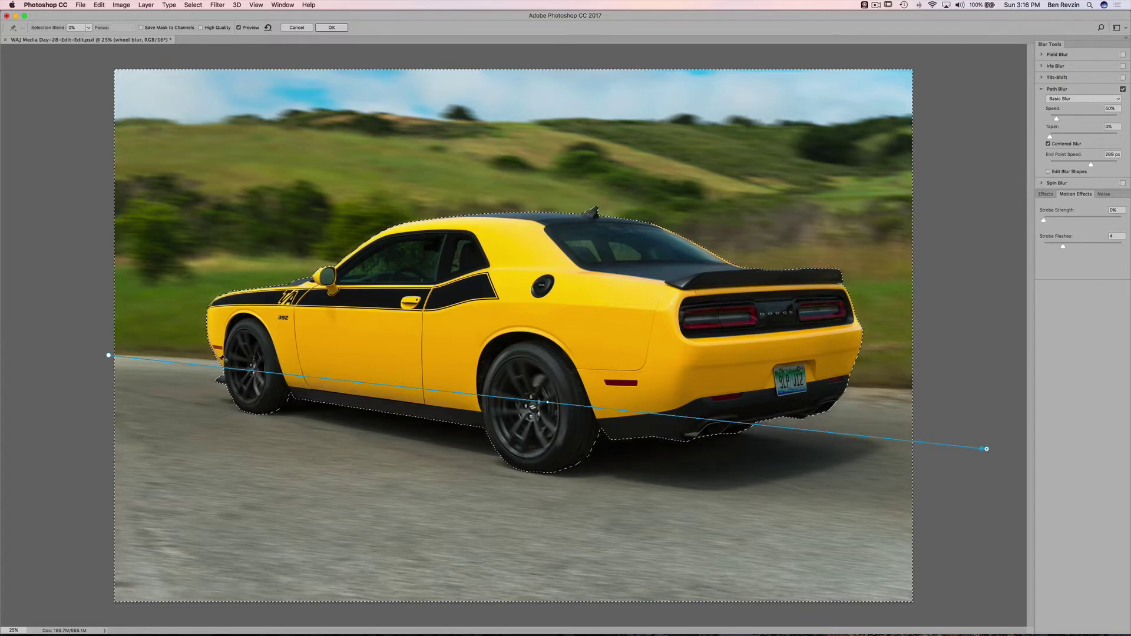
pyautogui.click(548, 405)
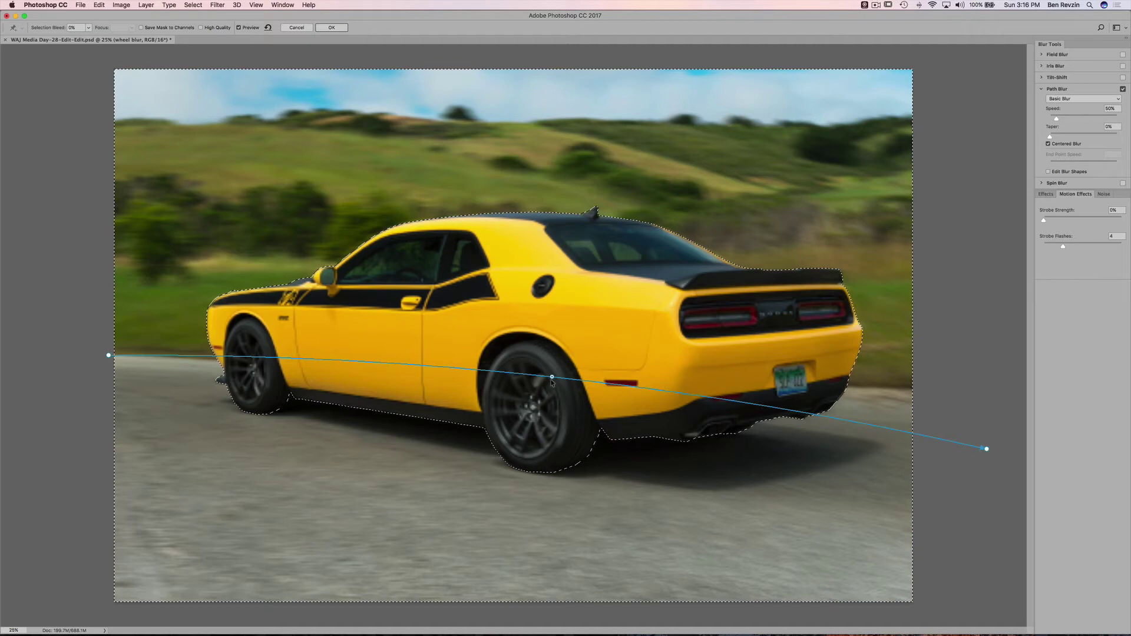
pyautogui.moveTo(987, 449); pyautogui.dragTo(981, 396)
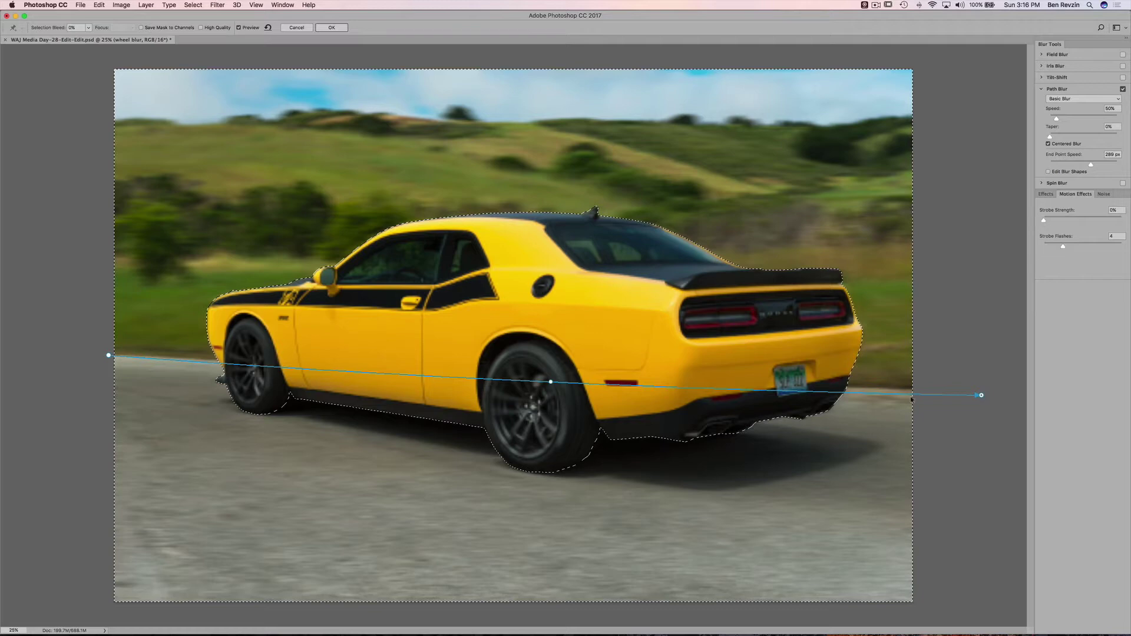
pyautogui.click(550, 381)
pyautogui.moveTo(550, 382); pyautogui.dragTo(548, 371)
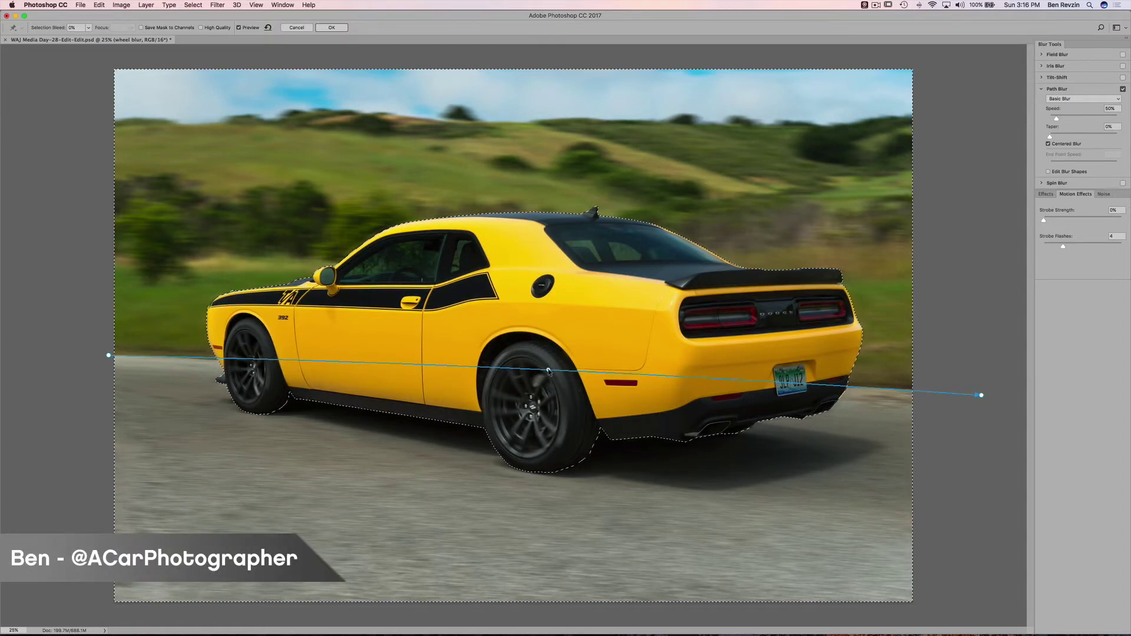
pyautogui.moveTo(1057, 118); pyautogui.dragTo(1090, 117)
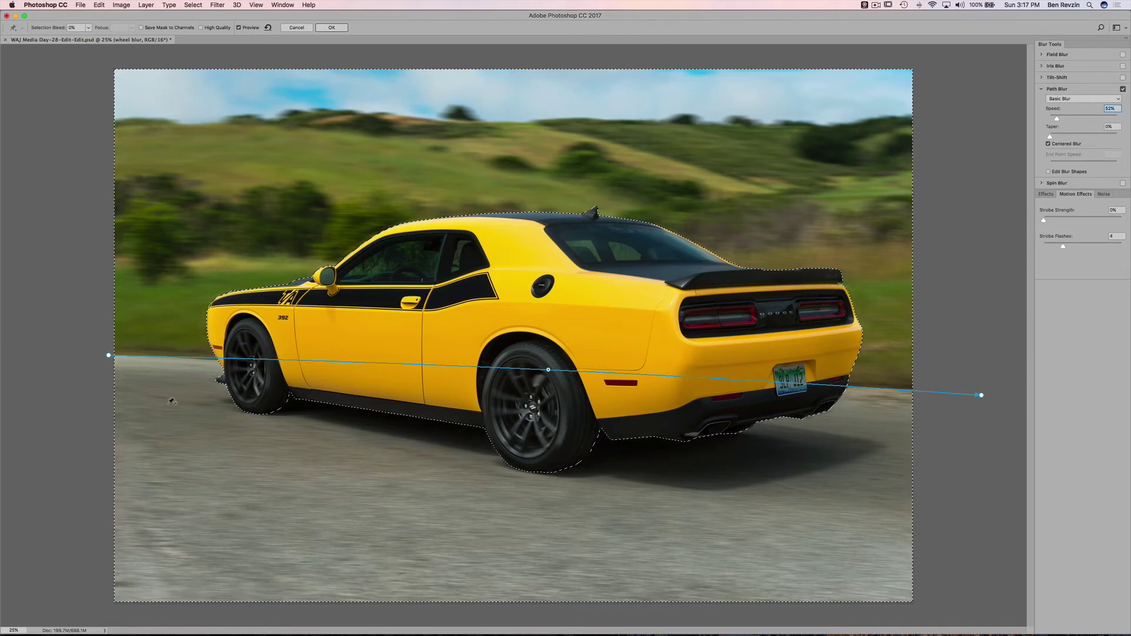
# Stretch a second blur path along the lower road, set a slight 6% taper, and apply the Path Blur.
pyautogui.moveTo(848, 519); pyautogui.dragTo(976, 601)
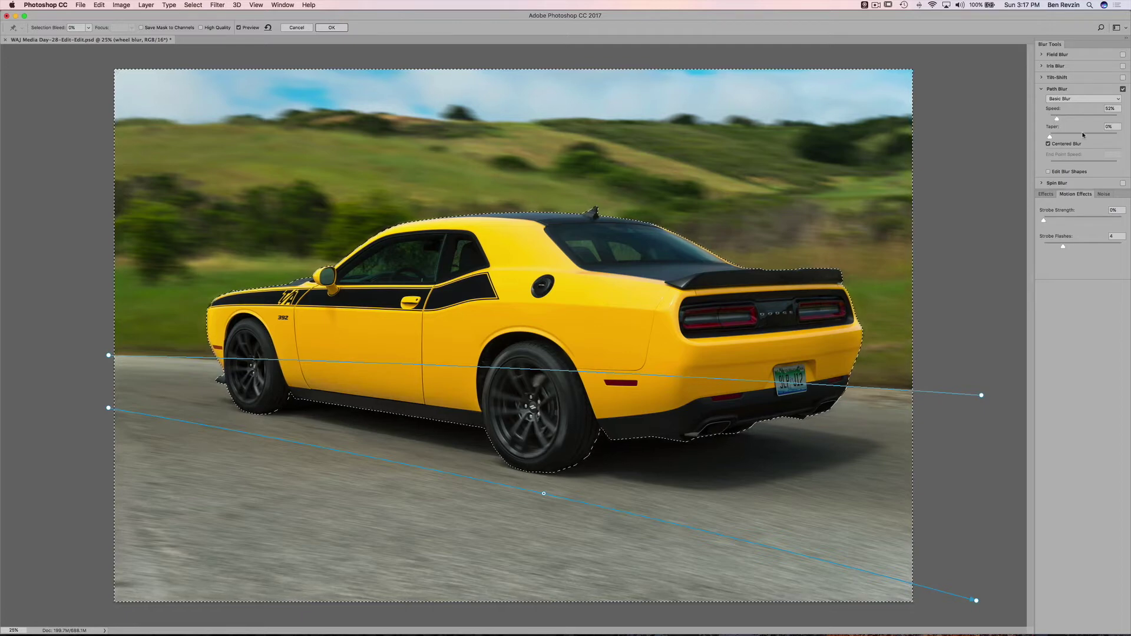
pyautogui.moveTo(1050, 136); pyautogui.dragTo(1105, 137)
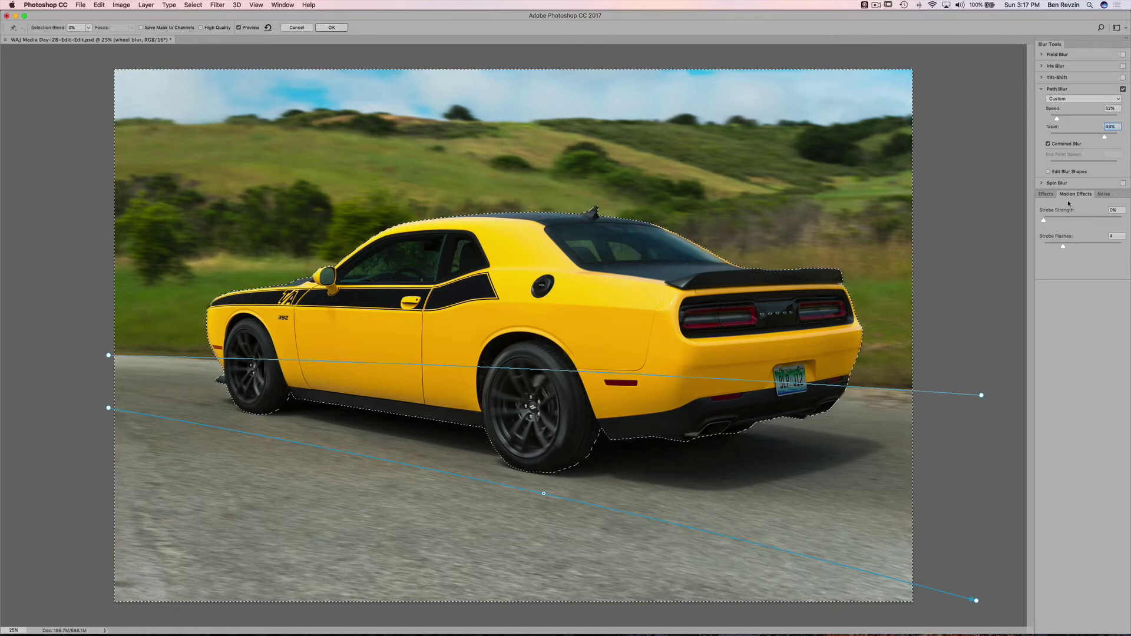
pyautogui.moveTo(1105, 137); pyautogui.dragTo(1059, 137)
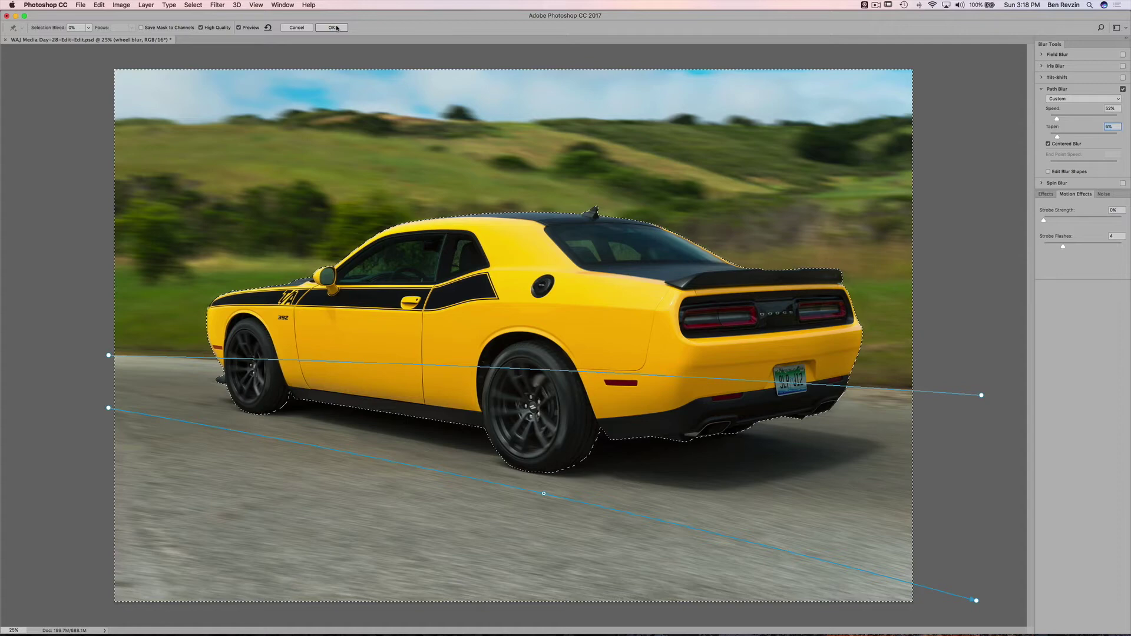
pyautogui.click(336, 28)
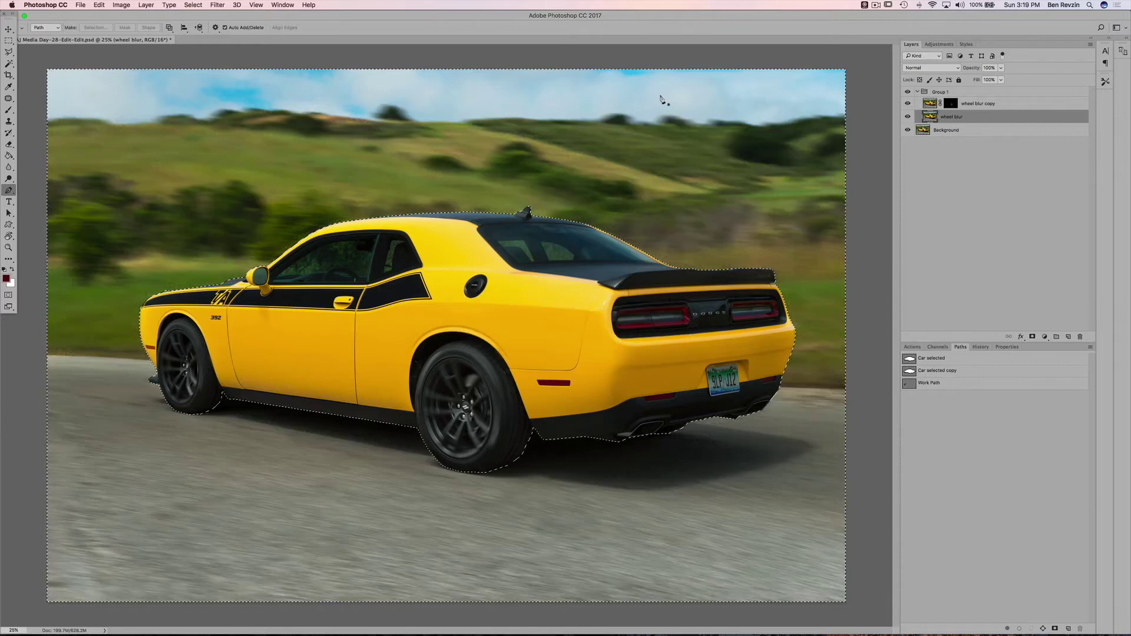
# Clear the car selection and add a white layer mask to the blurred layer.
pyautogui.press('m')
pyautogui.click(660, 97)
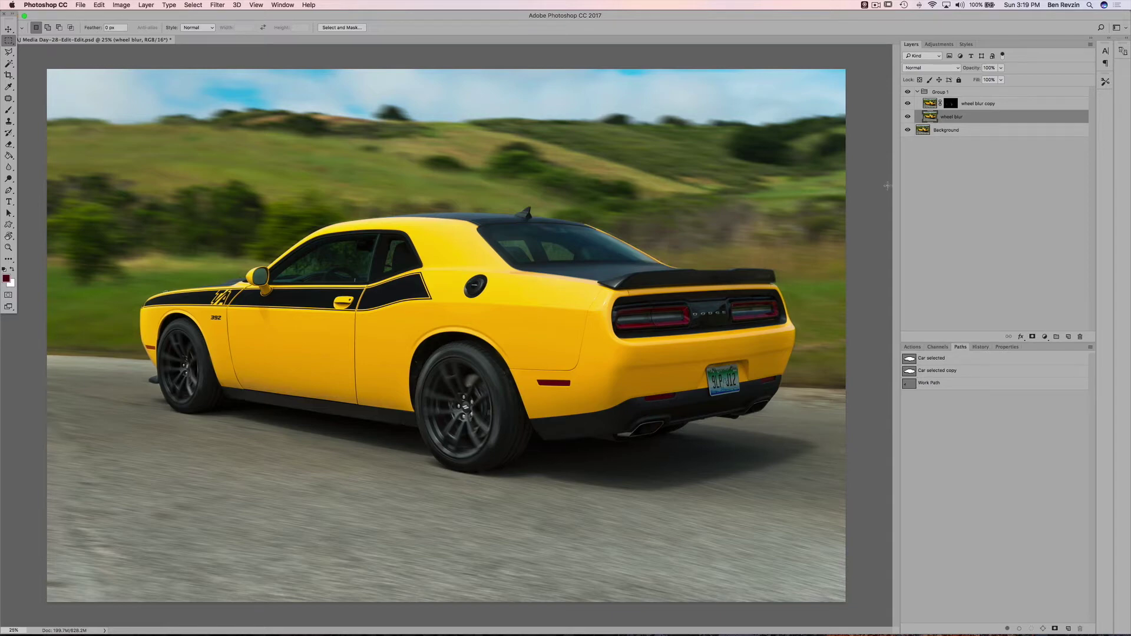
pyautogui.click(1033, 337)
# Rename the layer 'wheel + background blur' and target its mask with the Brush tool.
pyautogui.press('super+2')
pyautogui.doubleClick(972, 117)
pyautogui.write('wheel + background blur')
pyautogui.press('Return')
pyautogui.click(948, 117)
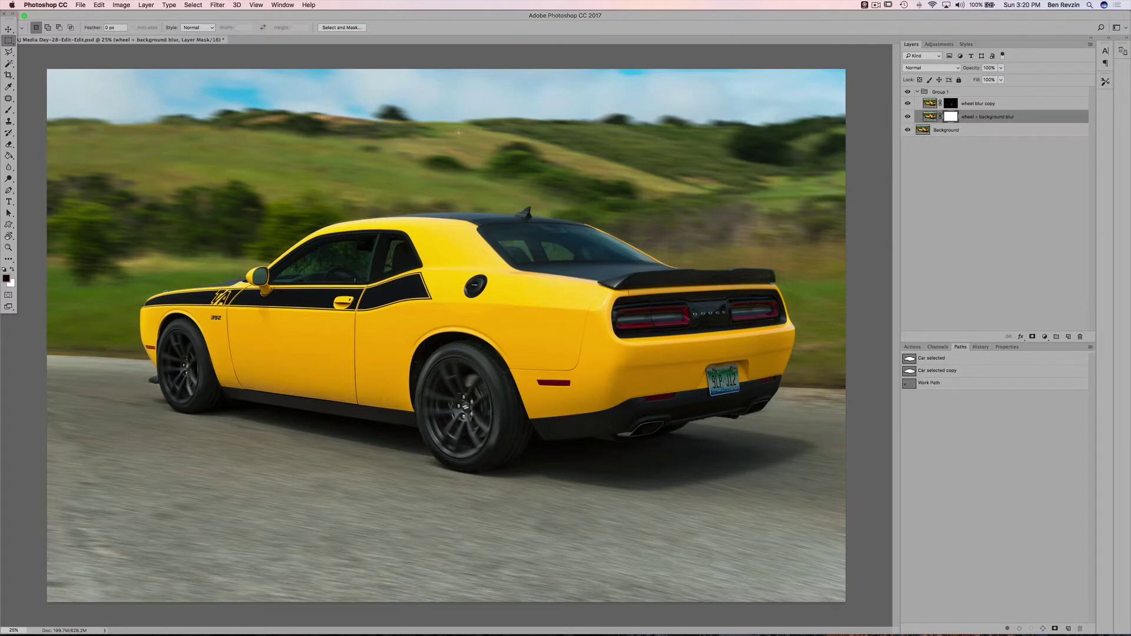
pyautogui.press('b')
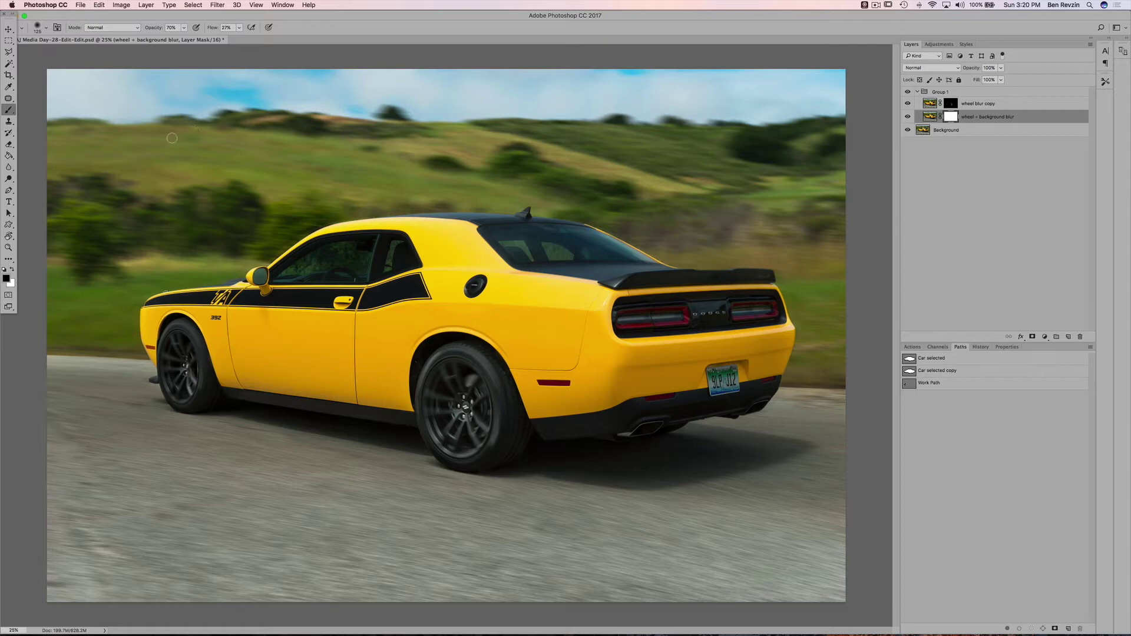
# With a 1000 px brush at 30% opacity, paint the blur partly away from the sky and hills.
pyautogui.press(']')
pyautogui.press(']')
pyautogui.press(']')
pyautogui.press(']')
pyautogui.press(']')
pyautogui.press(']')
pyautogui.press(']')
pyautogui.press(']')
pyautogui.press(']')
pyautogui.press(']')
pyautogui.press('4')
pyautogui.press('[')
pyautogui.moveTo(273, 101)
pyautogui.mouseDown()
pyautogui.moveTo(549, 77)
pyautogui.moveTo(268, 101)
pyautogui.moveTo(632, 100)
pyautogui.moveTo(330, 97)
pyautogui.moveTo(686, 75)
pyautogui.moveTo(728, 85)
pyautogui.moveTo(309, 93)
pyautogui.moveTo(656, 98)
pyautogui.moveTo(329, 100)
pyautogui.moveTo(687, 84)
pyautogui.moveTo(450, 84)
pyautogui.moveTo(833, 85)
pyautogui.moveTo(701, 81)
pyautogui.moveTo(626, 91)
pyautogui.moveTo(786, 99)
pyautogui.moveTo(482, 100)
pyautogui.moveTo(769, 88)
pyautogui.moveTo(848, 98)
pyautogui.moveTo(202, 87)
pyautogui.moveTo(223, 112)
pyautogui.moveTo(37, 112)
pyautogui.moveTo(112, 161)
pyautogui.moveTo(181, 172)
pyautogui.mouseUp()
pyautogui.press('3')
pyautogui.moveTo(516, 154)
pyautogui.mouseDown()
pyautogui.moveTo(654, 142)
pyautogui.moveTo(713, 150)
pyautogui.moveTo(508, 164)
pyautogui.mouseUp()
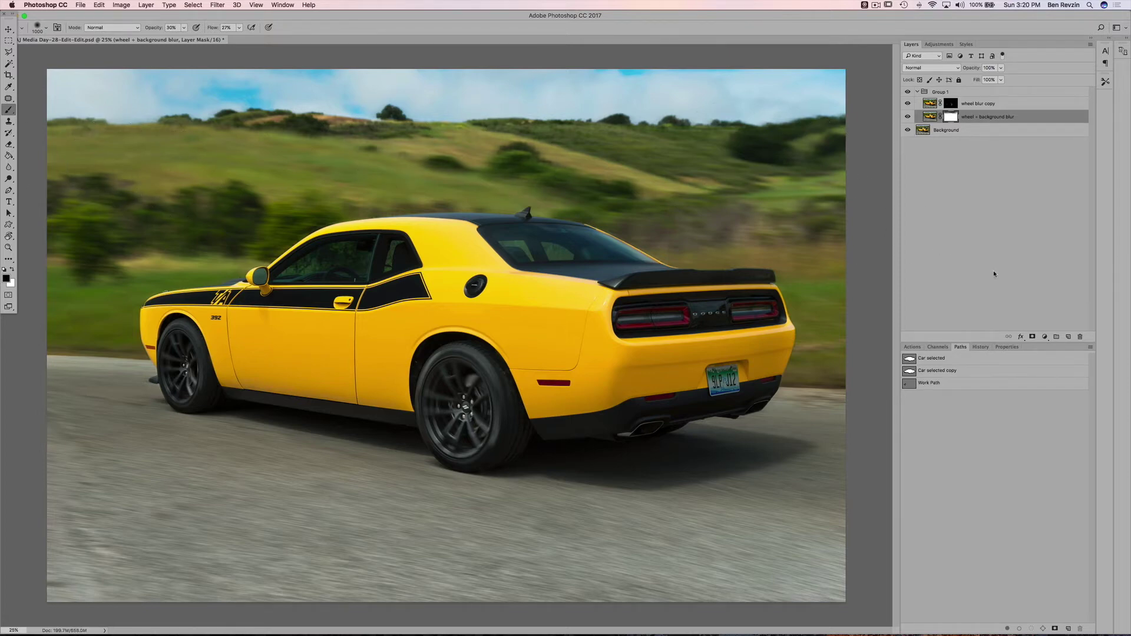
# Toggle the blurred layer off and on to compare, then shrink the brush to 150.
pyautogui.click(908, 118)
pyautogui.click(908, 118)
pyautogui.click(908, 117)
pyautogui.click(908, 117)
pyautogui.press('[')
pyautogui.press('[')
pyautogui.press('[')
pyautogui.press('[')
pyautogui.press('[')
pyautogui.press('[')
pyautogui.press('[')
# Lasso the scenery in the front side window, tracing around the steering wheel.
pyautogui.scroll(4, 347, 308)
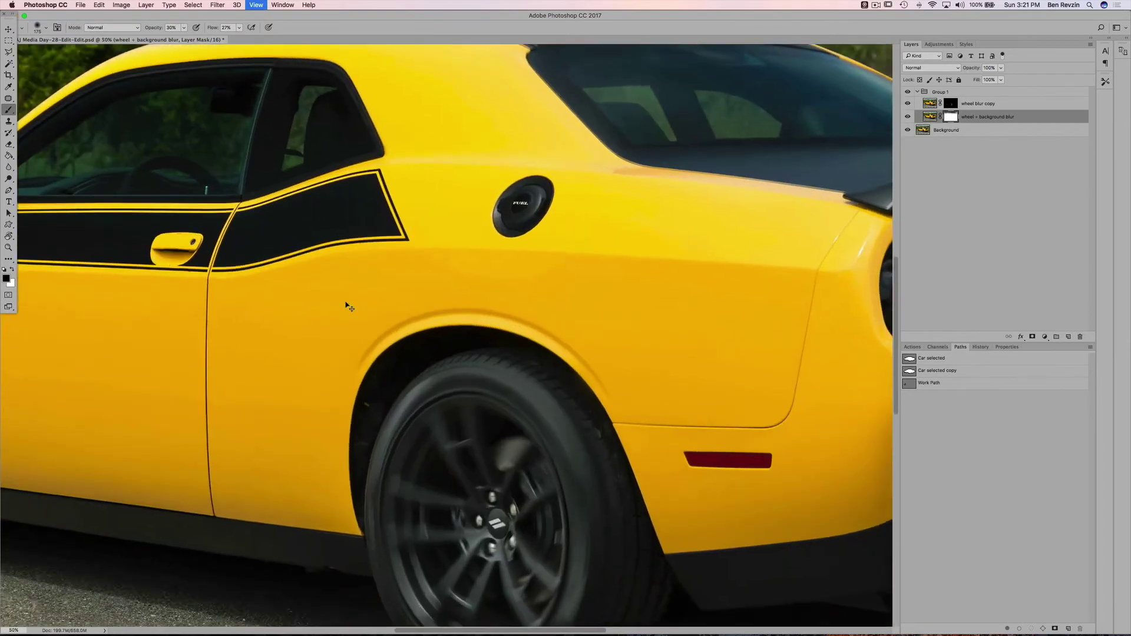
pyautogui.scroll(3, 346, 302)
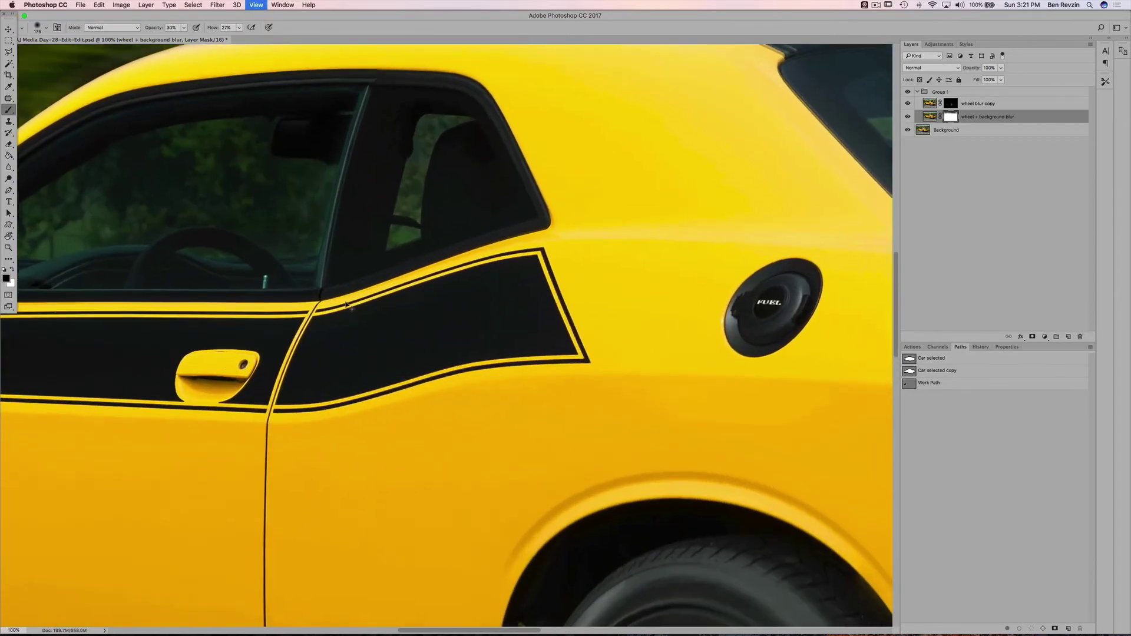
pyautogui.scroll(-3, 345, 302)
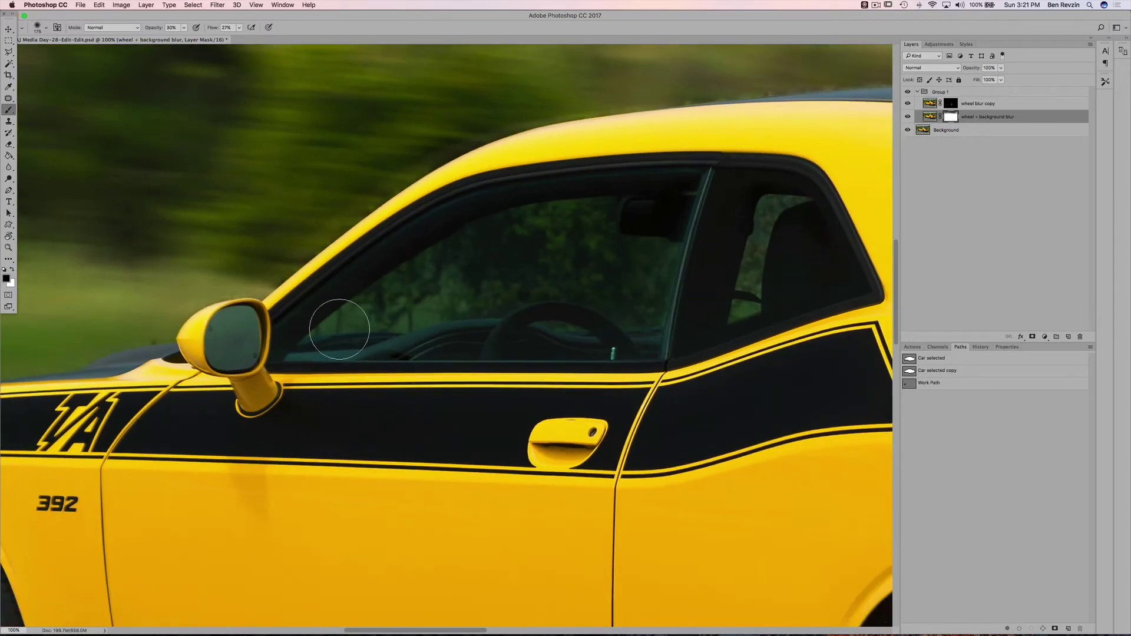
pyautogui.press('l')
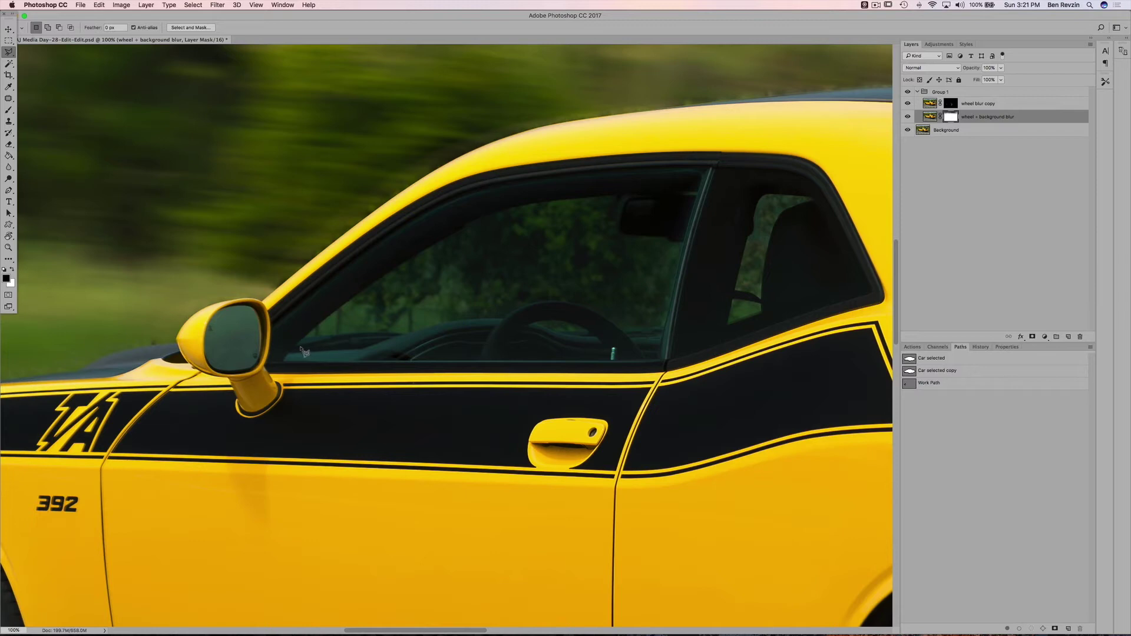
pyautogui.moveTo(295, 347)
pyautogui.mouseDown()
pyautogui.moveTo(471, 220)
pyautogui.moveTo(533, 205)
pyautogui.moveTo(627, 195)
pyautogui.moveTo(622, 238)
pyautogui.moveTo(689, 247)
pyautogui.moveTo(668, 333)
pyautogui.moveTo(537, 304)
pyautogui.moveTo(411, 339)
pyautogui.moveTo(298, 349)
pyautogui.mouseUp()
pyautogui.moveTo(534, 324)
pyautogui.mouseDown()
pyautogui.moveTo(596, 340)
pyautogui.moveTo(535, 328)
pyautogui.moveTo(544, 332)
pyautogui.mouseUp()
pyautogui.scroll(5, 543, 331)
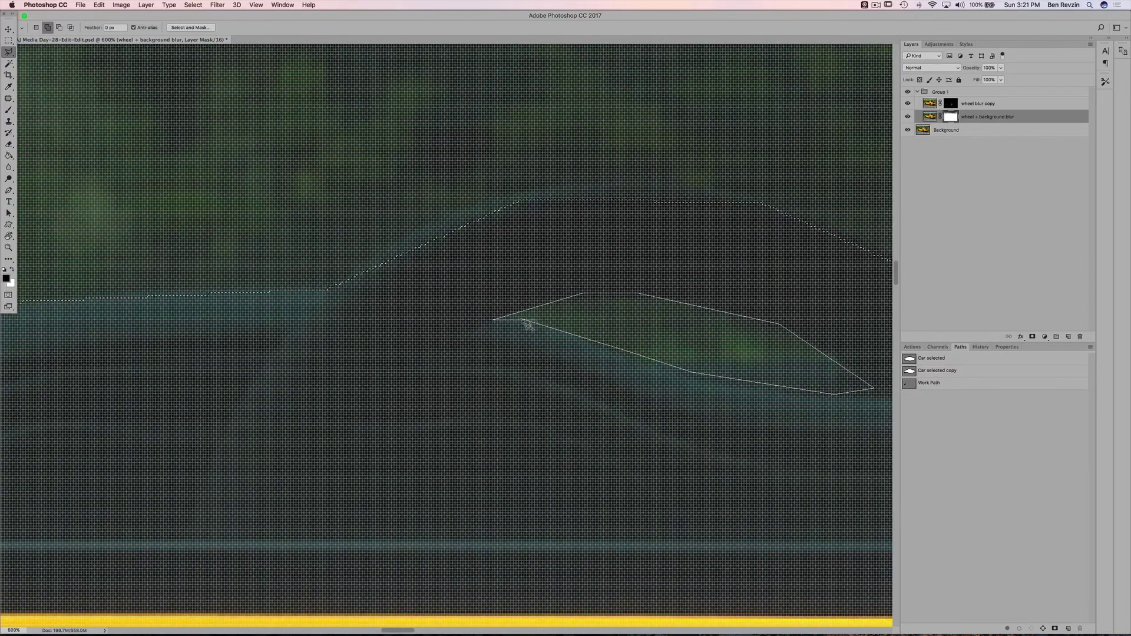
pyautogui.moveTo(528, 324); pyautogui.dragTo(528, 324)
pyautogui.press('super+minus')
pyautogui.press('super+minus')
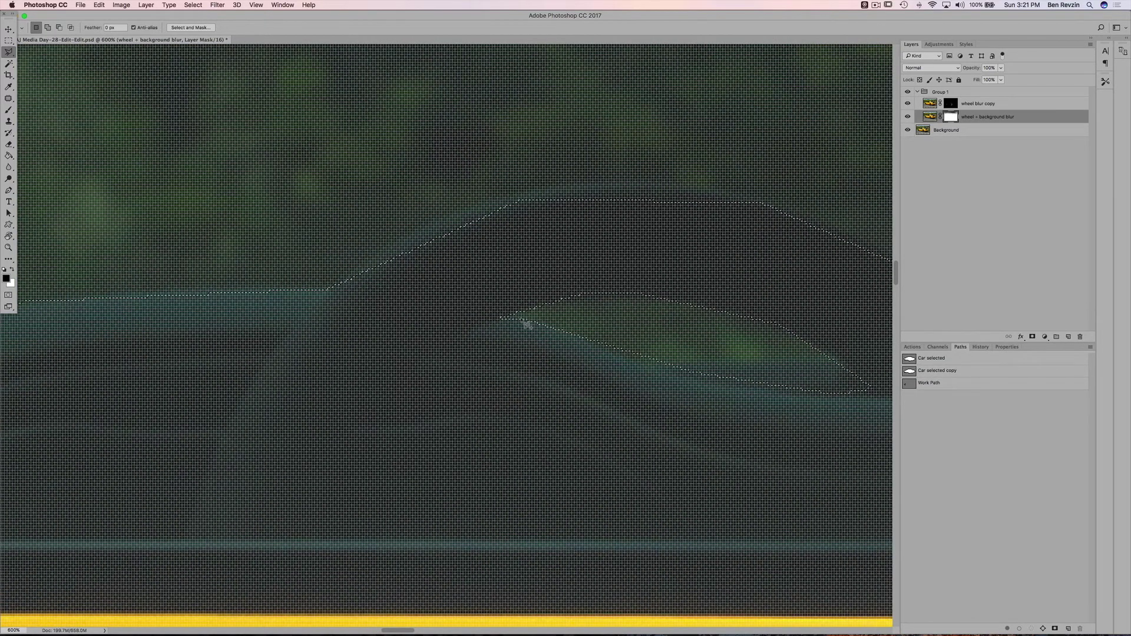
# Add the rear side window opening to the selection with straight-edged Polygonal Lasso points.
pyautogui.press('super+minus')
pyautogui.hscroll(10, 613, 337)
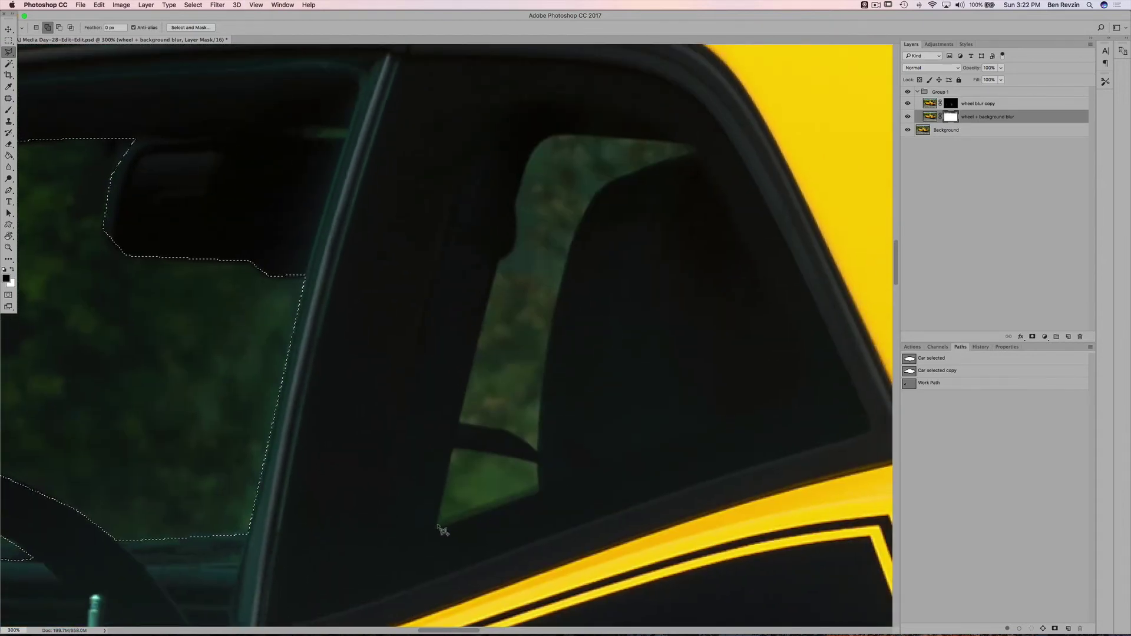
pyautogui.click(436, 524)
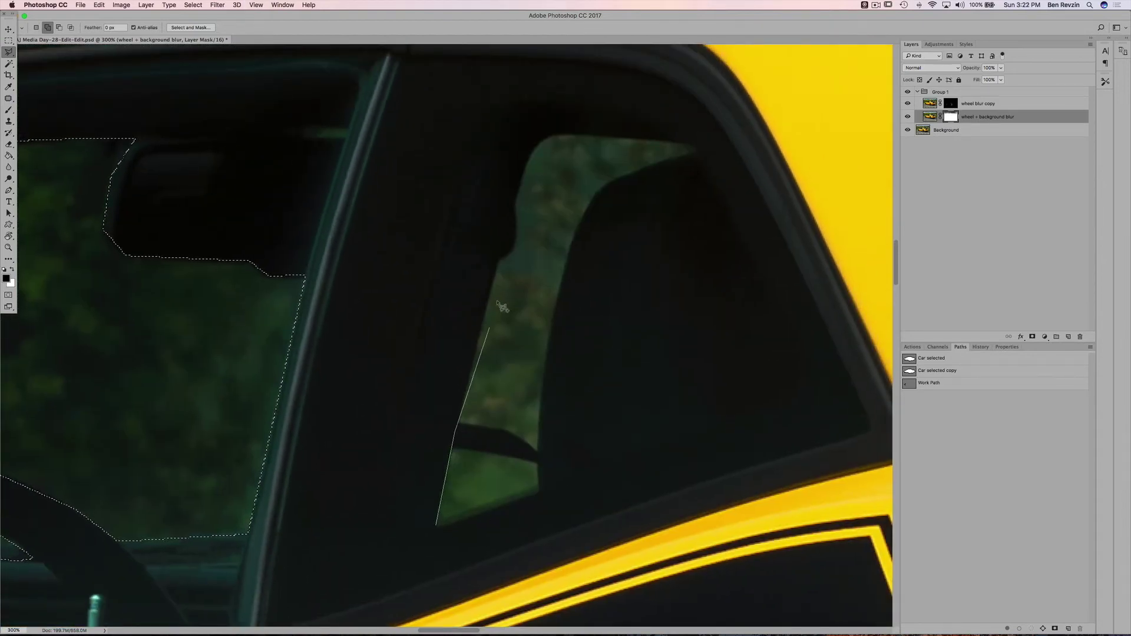
pyautogui.click(497, 261)
pyautogui.moveTo(513, 246)
pyautogui.mouseDown()
pyautogui.moveTo(517, 192)
pyautogui.moveTo(553, 133)
pyautogui.moveTo(694, 148)
pyautogui.moveTo(599, 191)
pyautogui.moveTo(565, 268)
pyautogui.moveTo(543, 379)
pyautogui.moveTo(540, 497)
pyautogui.moveTo(440, 530)
pyautogui.mouseUp()
pyautogui.hotkey('alt', 'BackSpace')
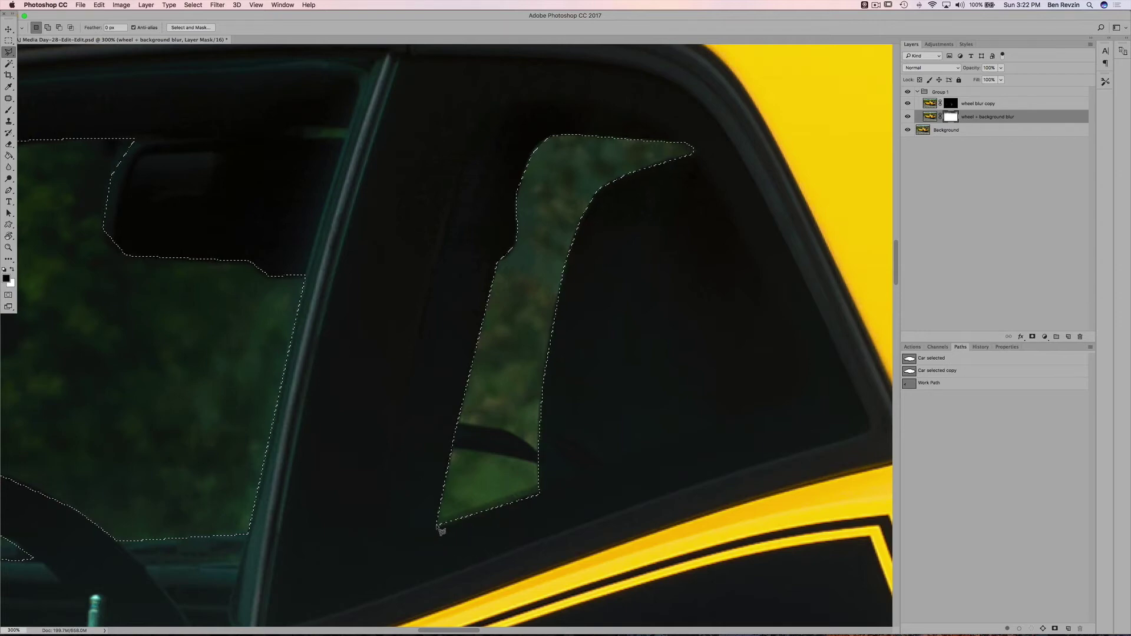
pyautogui.press('super+minus')
pyautogui.press('super+minus')
pyautogui.press('super+minus')
pyautogui.press('super+minus')
pyautogui.press('super+minus')
pyautogui.press('super+minus')
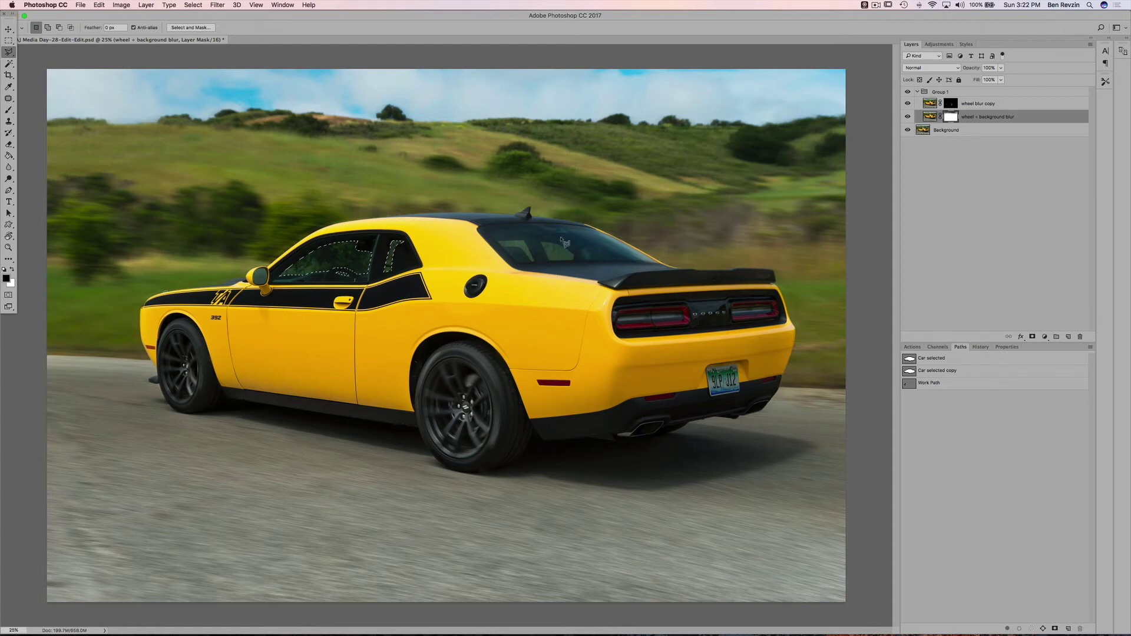
# Start a Path Blur on the layer pixels, curving the path from the side mirror into the rear window.
pyautogui.press('super+2')
pyautogui.click(218, 5)
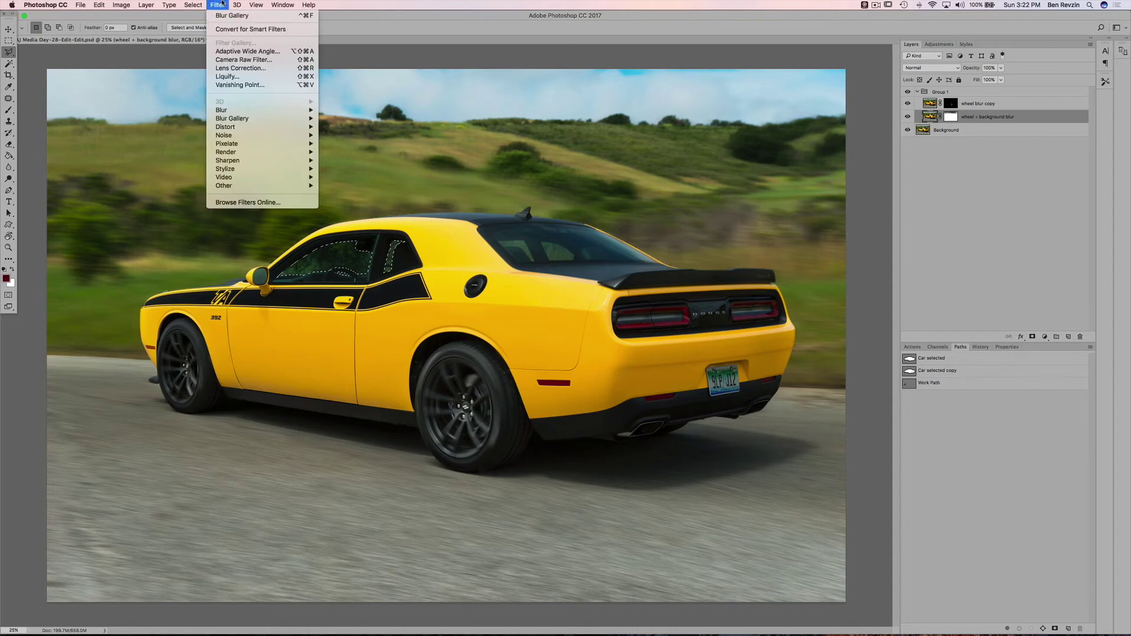
pyautogui.moveTo(308, 119)
pyautogui.click(359, 142)
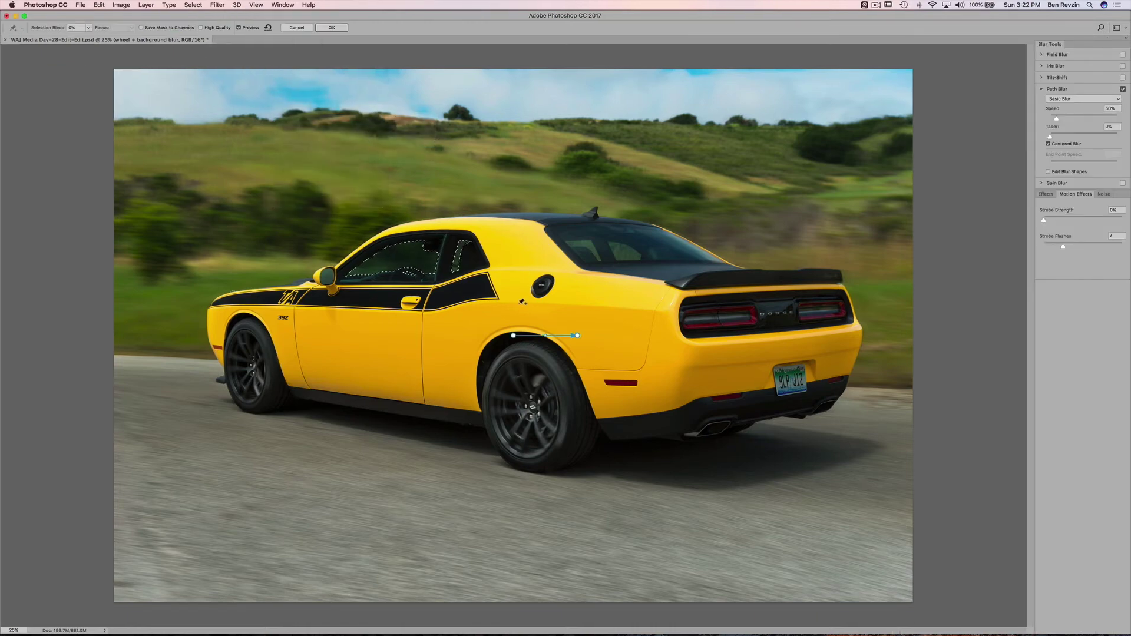
pyautogui.moveTo(514, 335); pyautogui.dragTo(509, 336)
pyautogui.moveTo(382, 270); pyautogui.dragTo(333, 268)
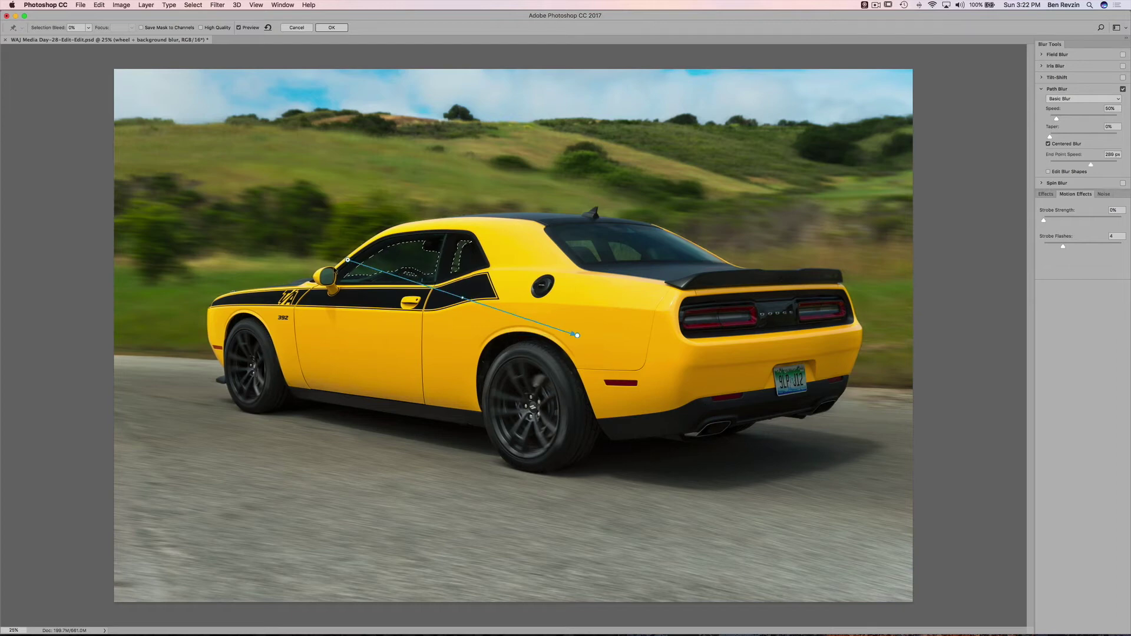
pyautogui.moveTo(577, 335); pyautogui.dragTo(466, 263)
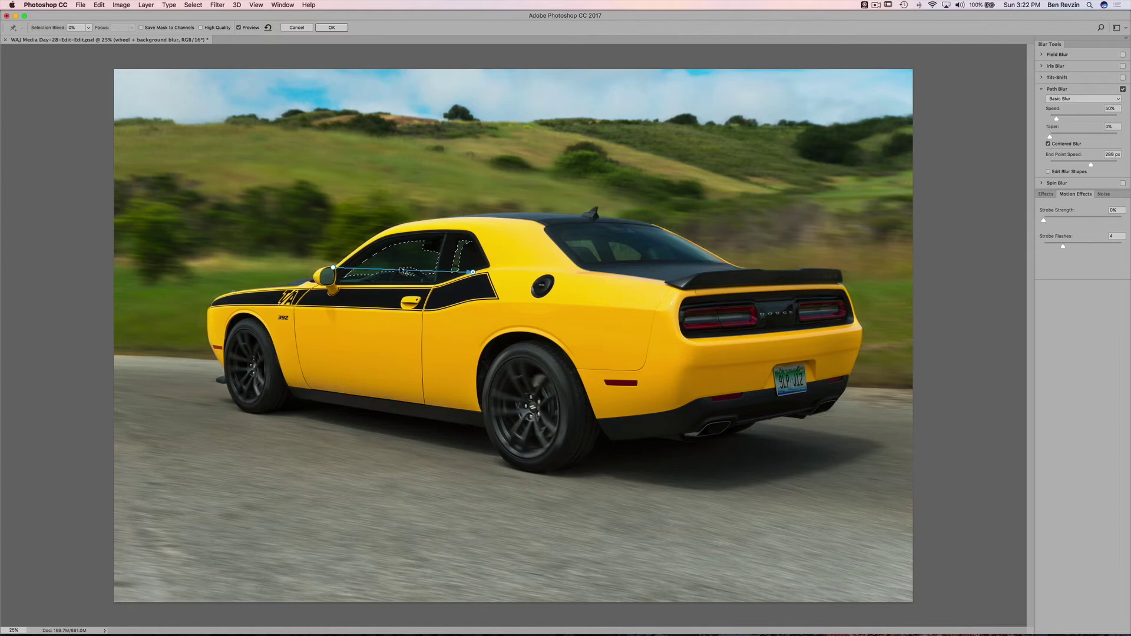
pyautogui.moveTo(403, 271); pyautogui.dragTo(402, 264)
# Lower the blur Speed to 42% and apply the Path Blur to the window scenery.
pyautogui.click(334, 268)
pyautogui.moveTo(1057, 122); pyautogui.dragTo(1055, 120)
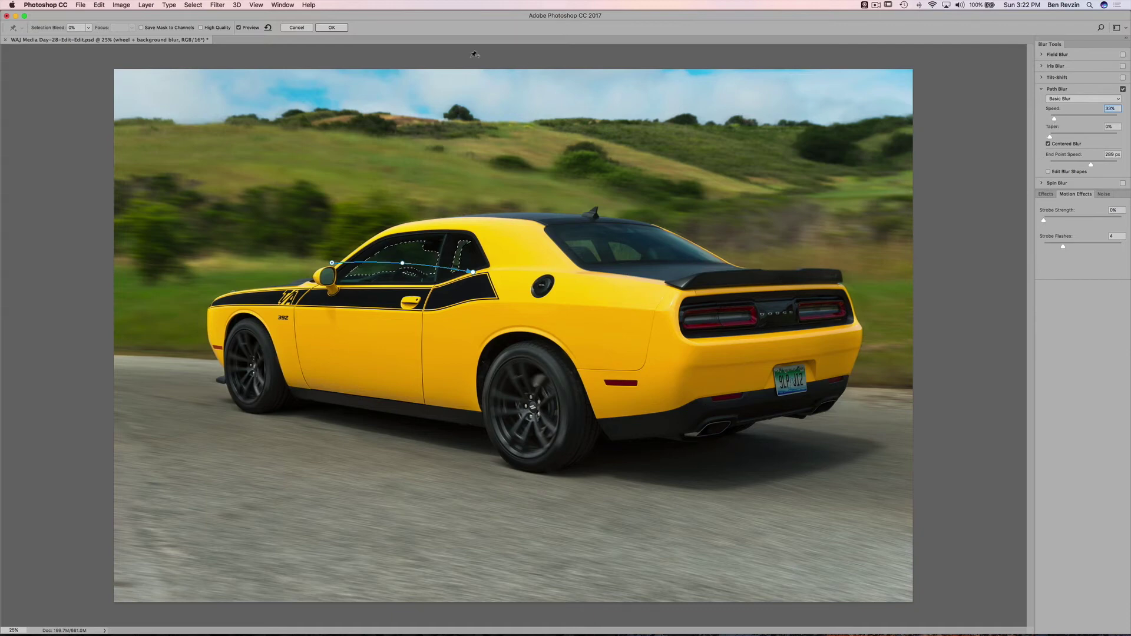
pyautogui.click(332, 28)
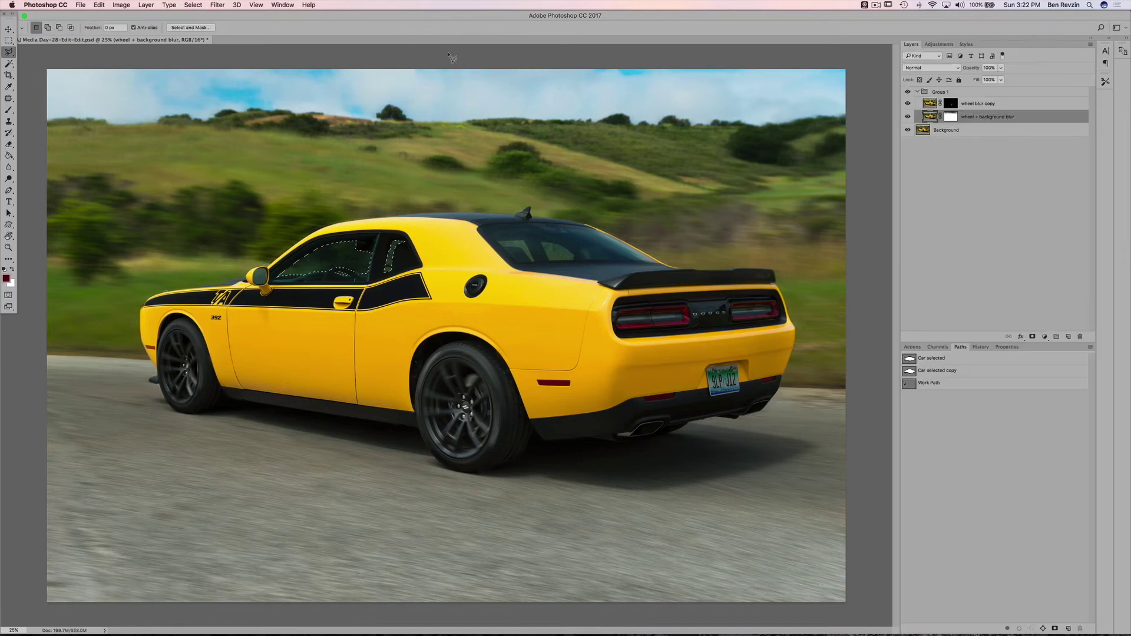
pyautogui.press('m')
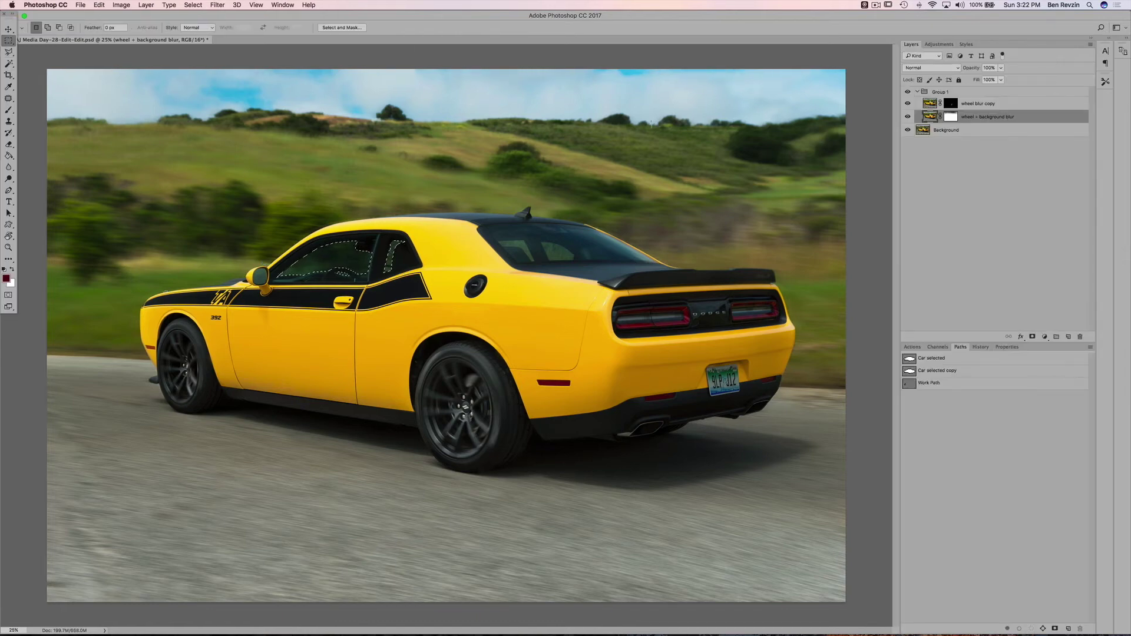
pyautogui.click(907, 117)
pyautogui.click(907, 116)
pyautogui.click(907, 117)
pyautogui.click(908, 116)
pyautogui.scroll(10, 556, 244)
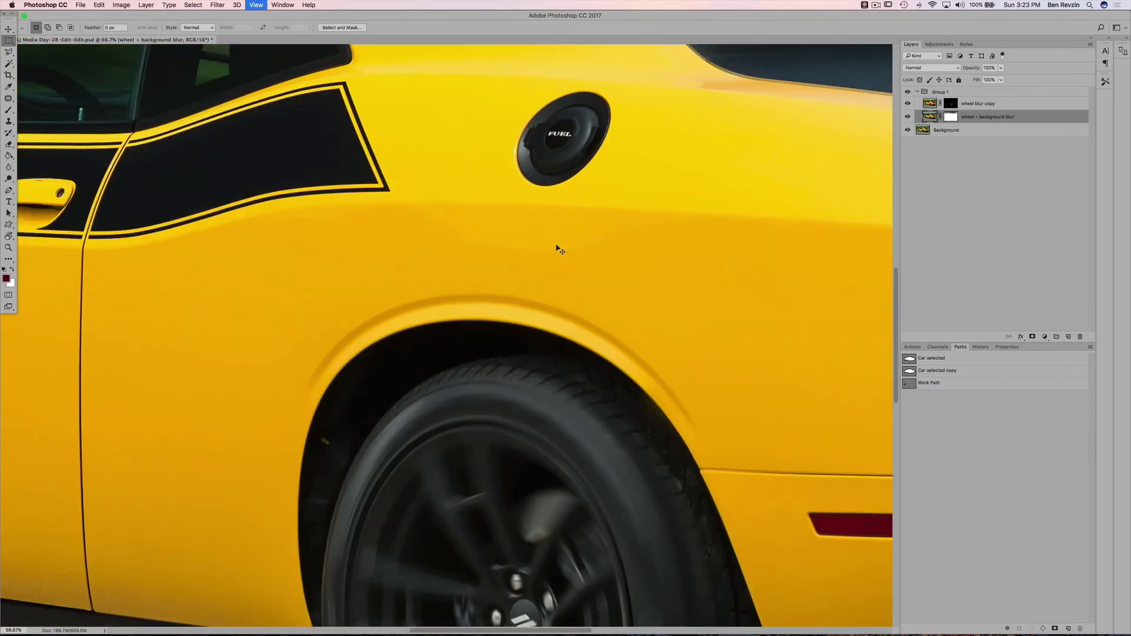
pyautogui.scroll(-5, 556, 244)
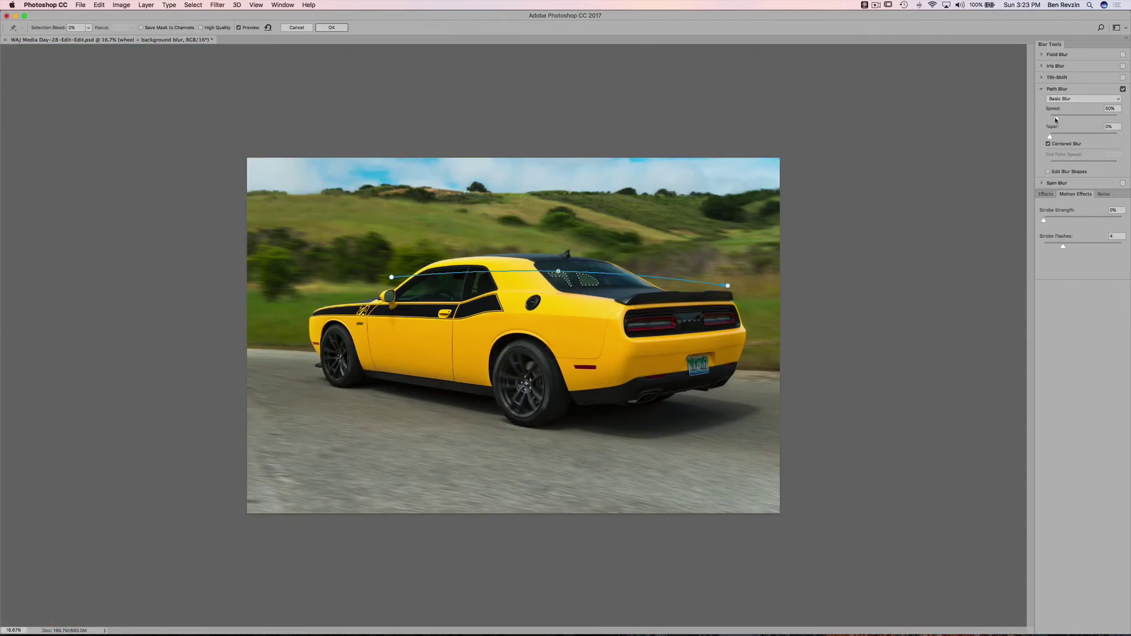
pyautogui.press('super+plus')
pyautogui.press('super+plus')
pyautogui.press('super+minus')
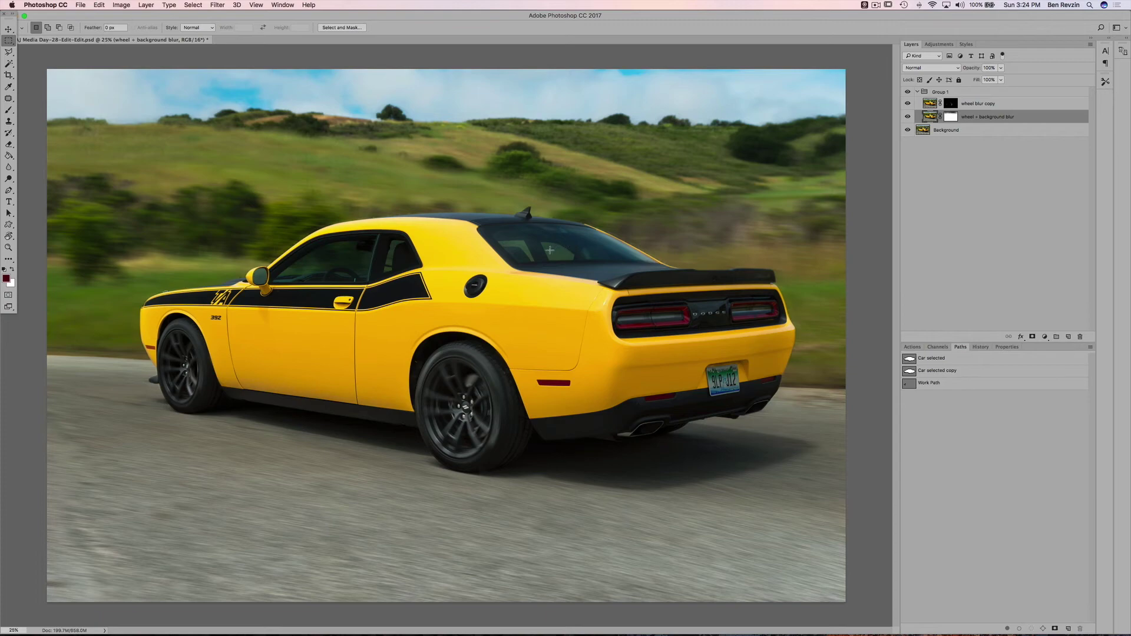
# Trace the rear side window with the Polygonal Lasso and copy it onto a new Layer 1.
pyautogui.press('super+plus')
pyautogui.press('super+plus')
pyautogui.press('super+plus')
pyautogui.press('super+plus')
pyautogui.scroll(5, 404, 234)
pyautogui.hscroll(-5, 404, 233)
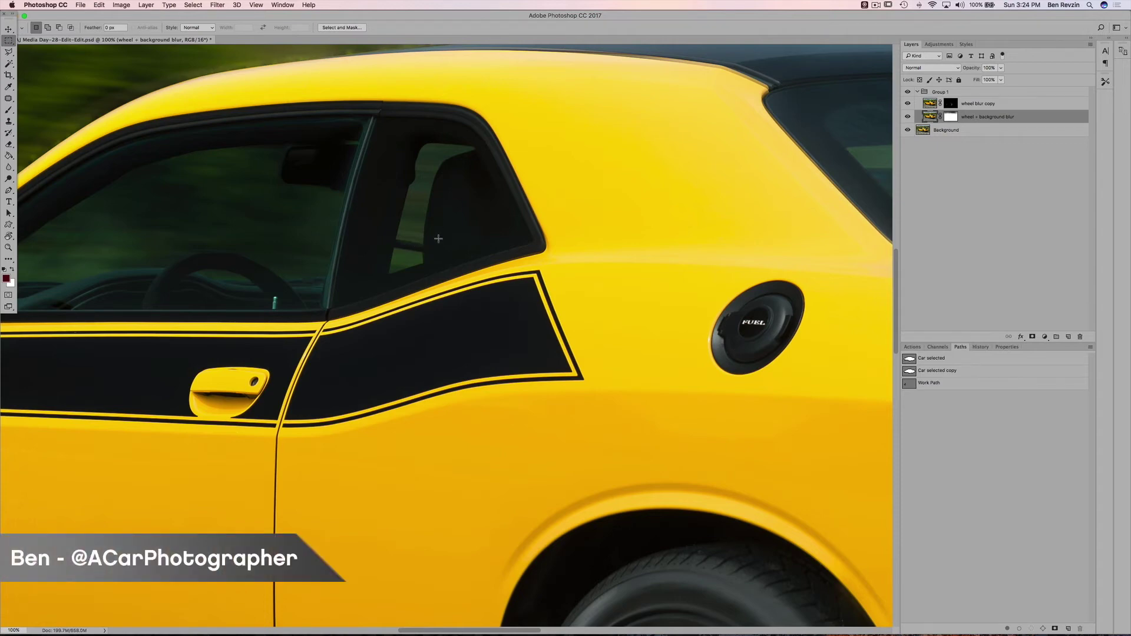
pyautogui.press('l')
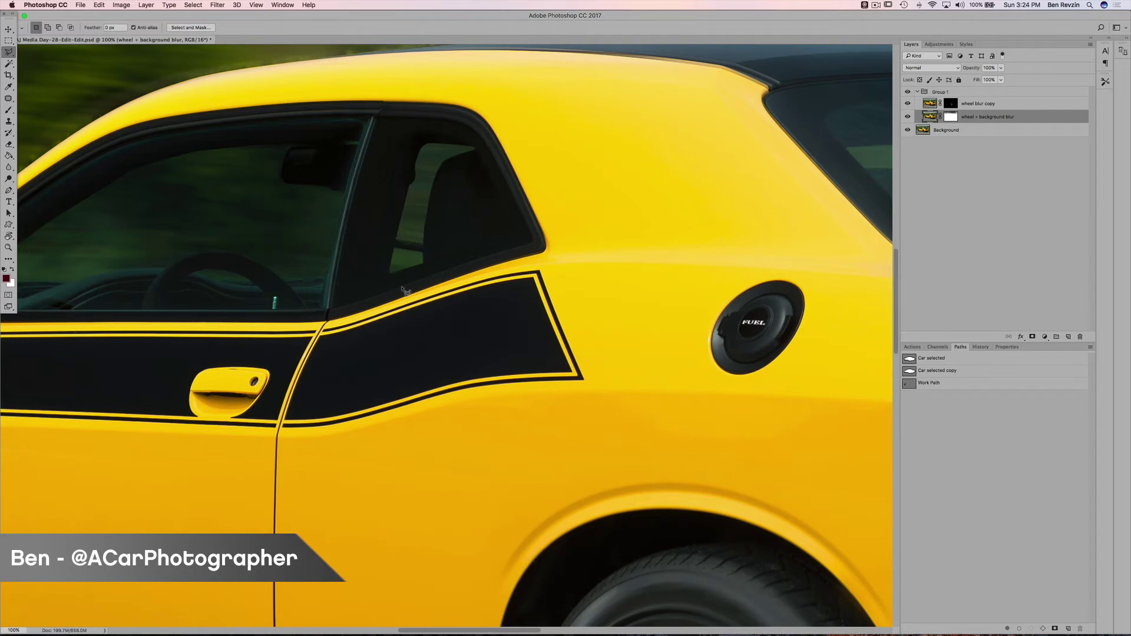
pyautogui.click(332, 306)
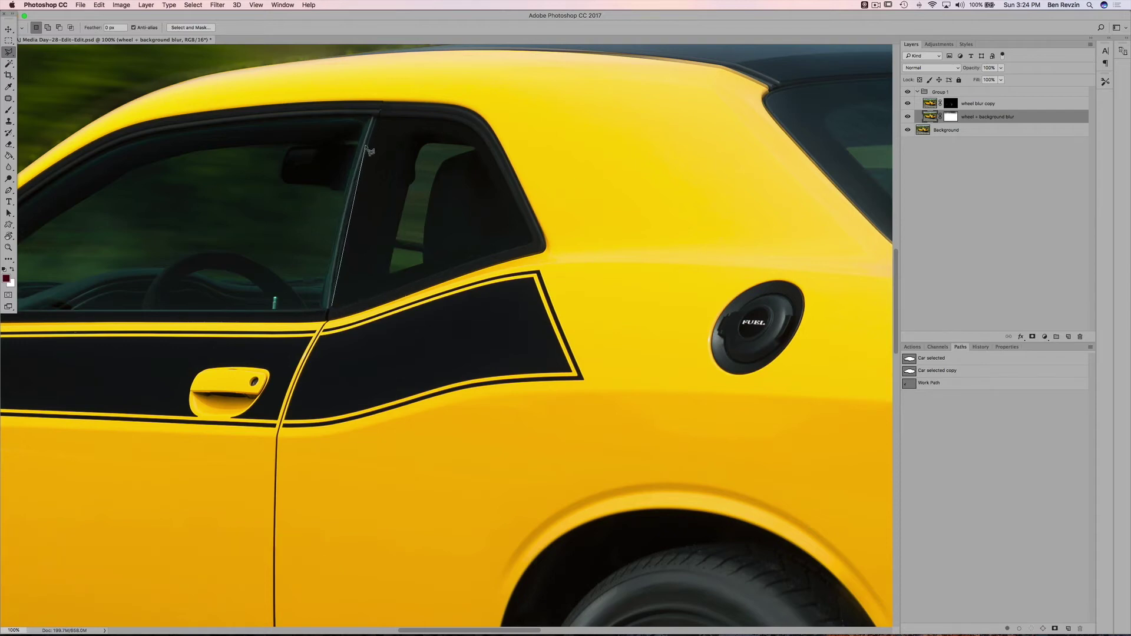
pyautogui.click(380, 116)
pyautogui.click(446, 119)
pyautogui.click(475, 129)
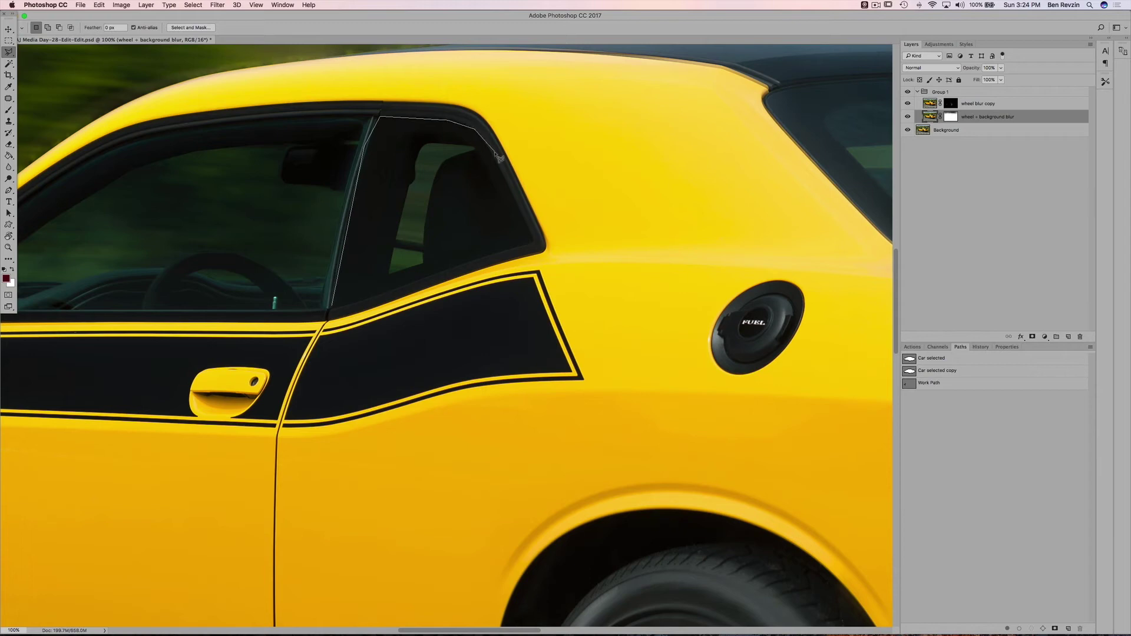
pyautogui.click(532, 242)
pyautogui.doubleClick(333, 305)
pyautogui.press('super+j')
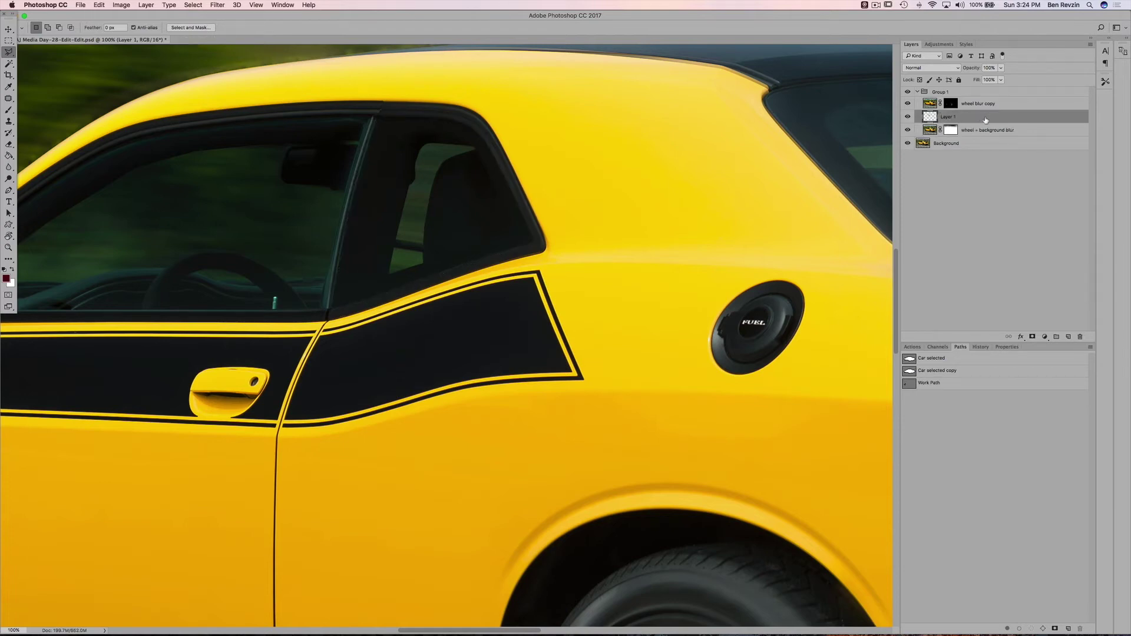
# Give Layer 1 a black Color Overlay at about 46% opacity to darken the rear window.
pyautogui.doubleClick(985, 119)
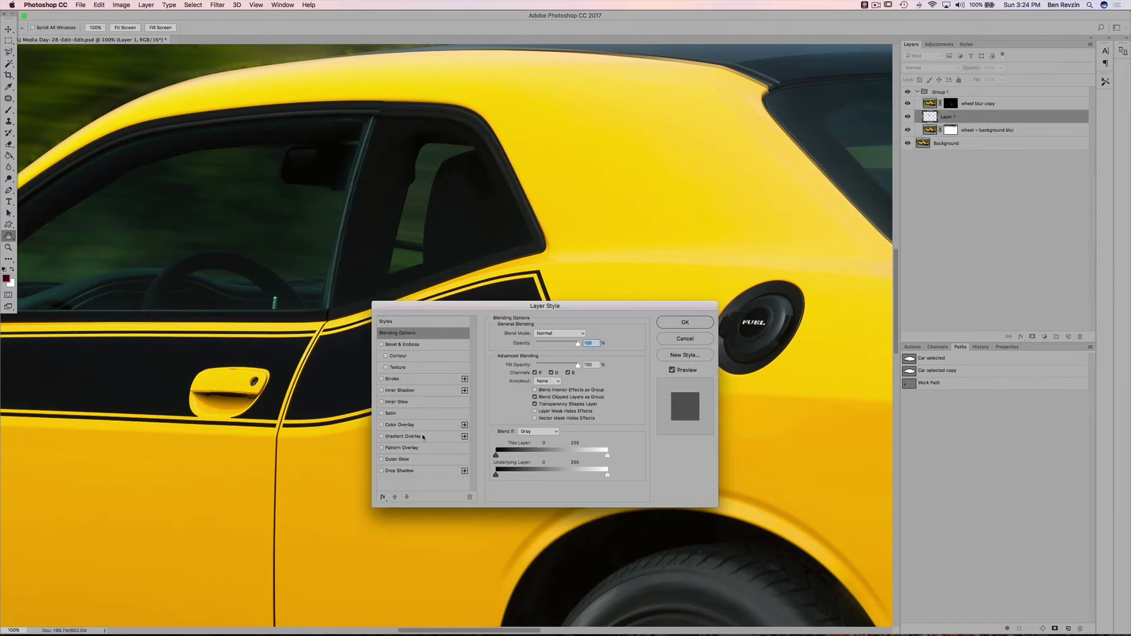
pyautogui.click(407, 425)
pyautogui.moveTo(545, 349)
pyautogui.mouseDown()
pyautogui.moveTo(564, 349)
pyautogui.moveTo(525, 351)
pyautogui.moveTo(552, 351)
pyautogui.mouseUp()
pyautogui.press('Return')
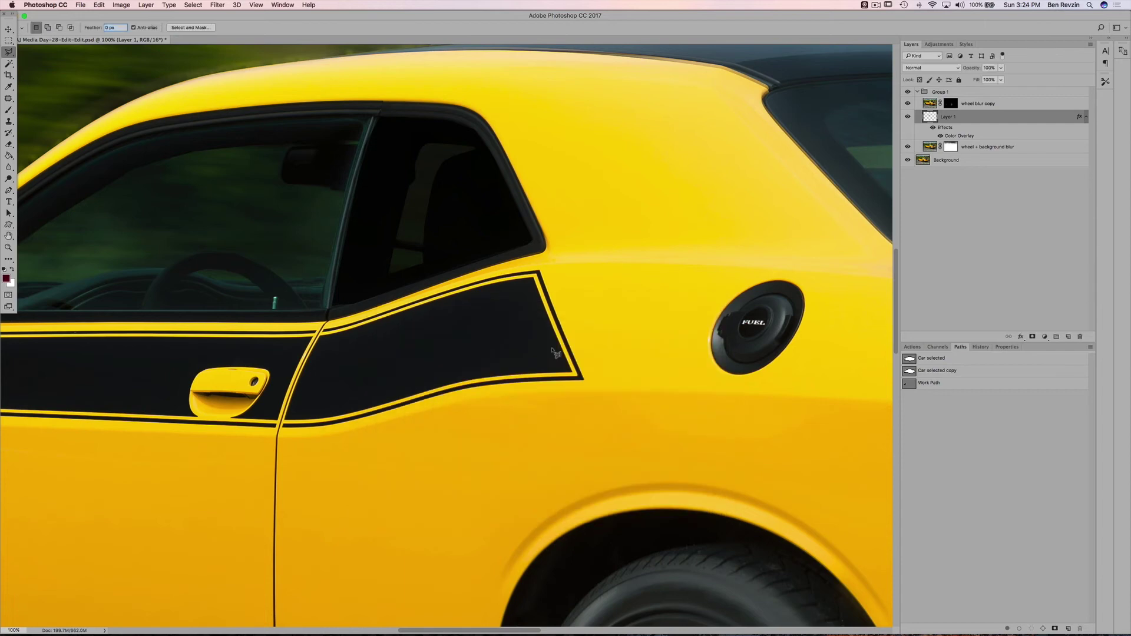
pyautogui.press('super+0')
pyautogui.click(908, 116)
pyautogui.click(908, 117)
pyautogui.press('super+minus')
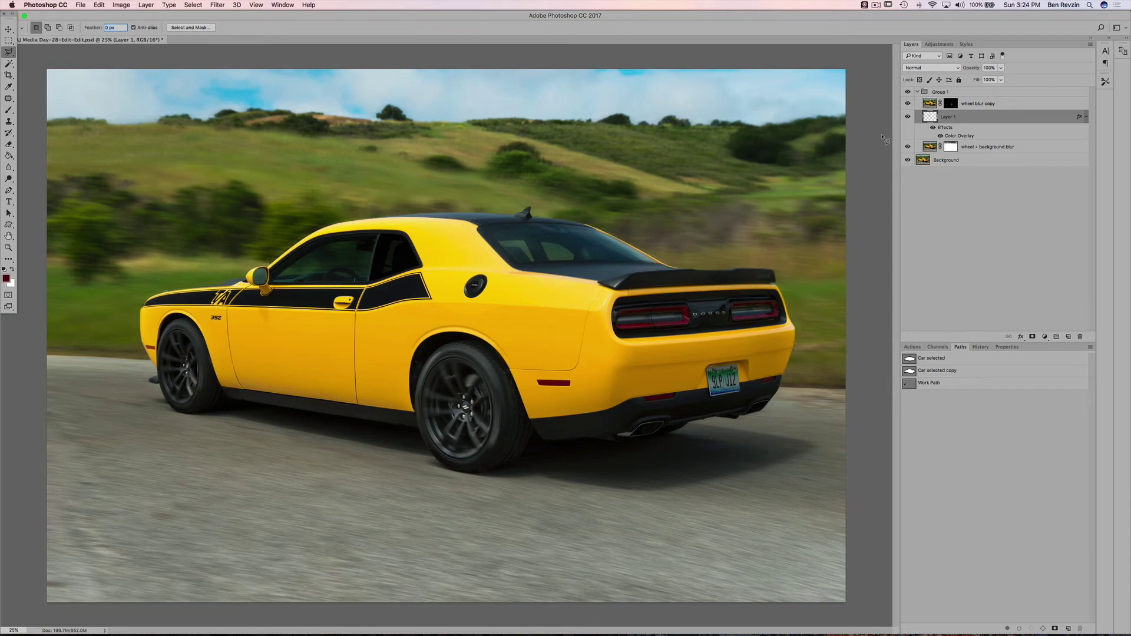
# Collapse Group 1 and toggle its visibility to compare against the original photo.
pyautogui.click(917, 92)
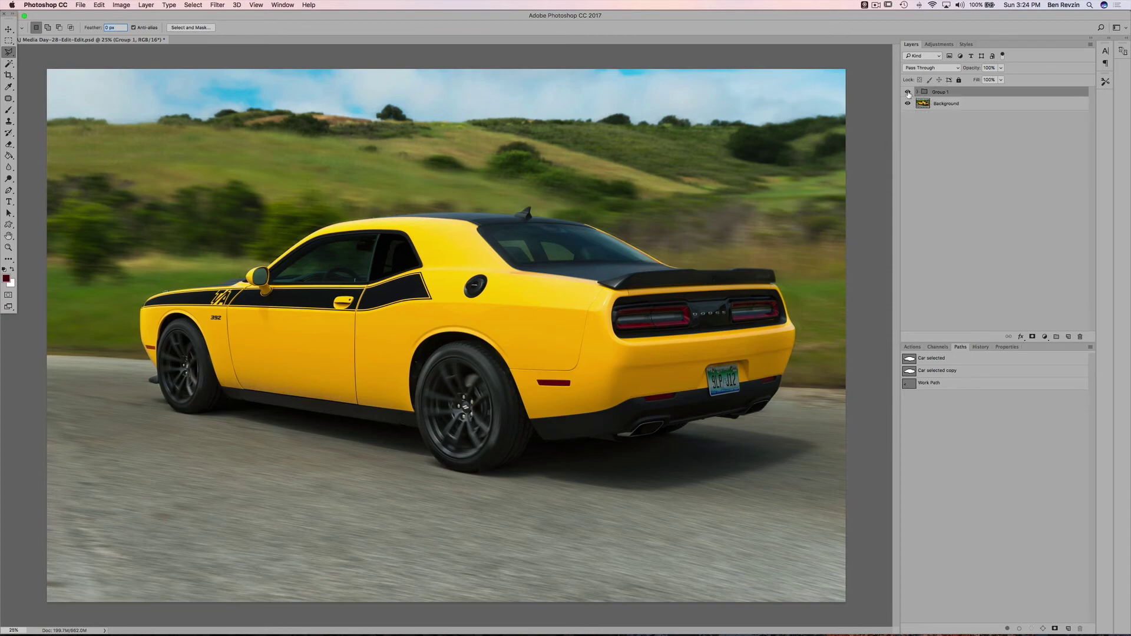
pyautogui.click(908, 93)
pyautogui.click(908, 93)
pyautogui.click(907, 92)
pyautogui.click(908, 93)
# Create a new empty group above Group 1 named 'Adjustments'.
pyautogui.press('super+g')
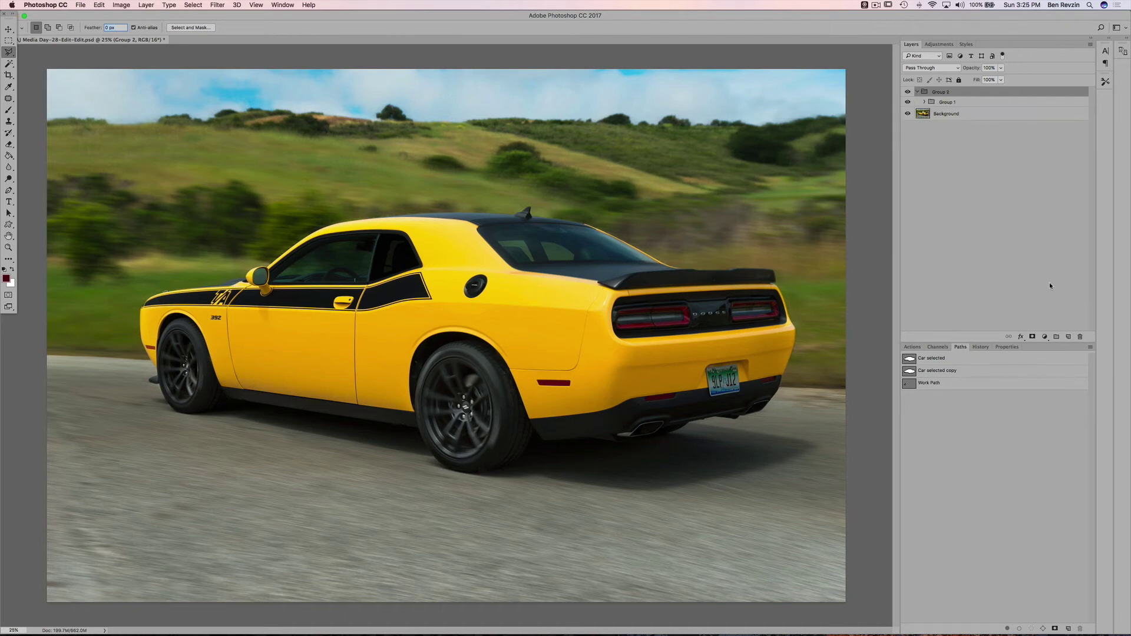
pyautogui.press('super+z')
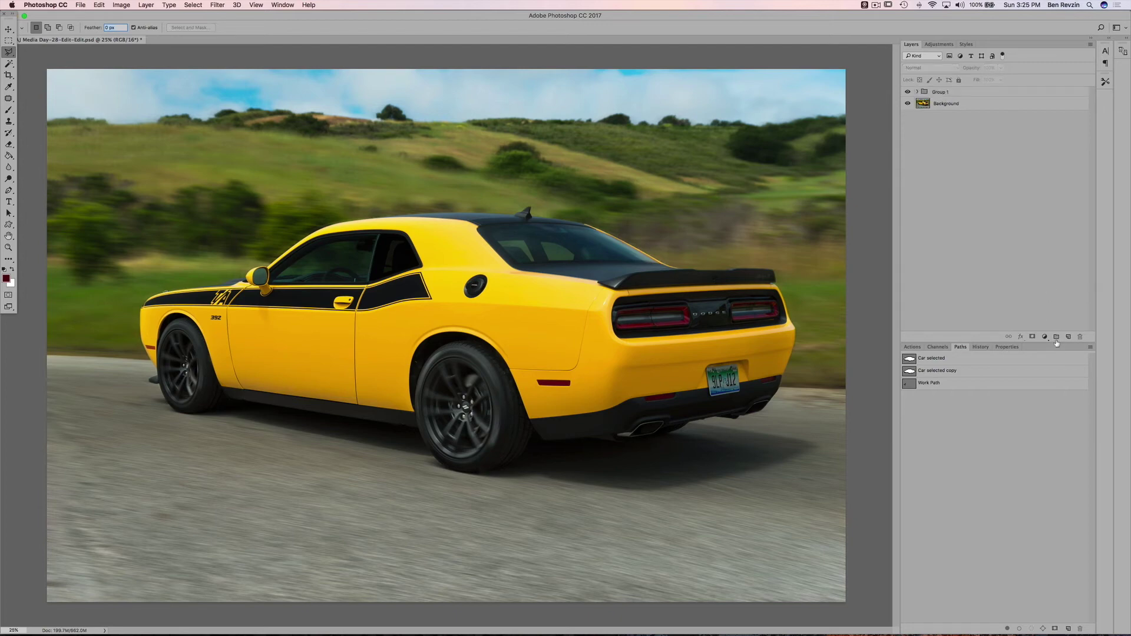
pyautogui.click(1056, 336)
pyautogui.doubleClick(938, 91)
pyautogui.write('Ad')
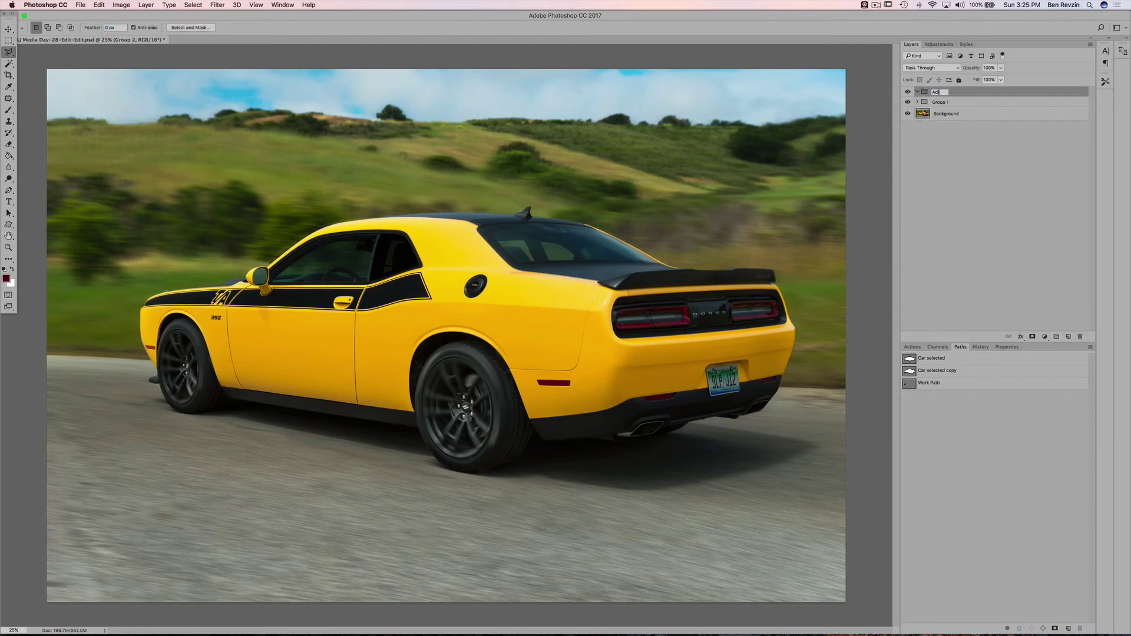
pyautogui.write('justments')
pyautogui.press('Return')
# Outline the road with the Polygonal Lasso from the left edge around both tyres.
pyautogui.click(47, 356)
pyautogui.click(152, 359)
pyautogui.click(152, 379)
pyautogui.click(172, 411)
pyautogui.click(242, 411)
pyautogui.click(246, 404)
pyautogui.click(416, 428)
pyautogui.click(434, 457)
pyautogui.click(470, 475)
# Continue the road outline under the rear bumper to the bottom corners and close it.
pyautogui.click(508, 471)
pyautogui.click(536, 441)
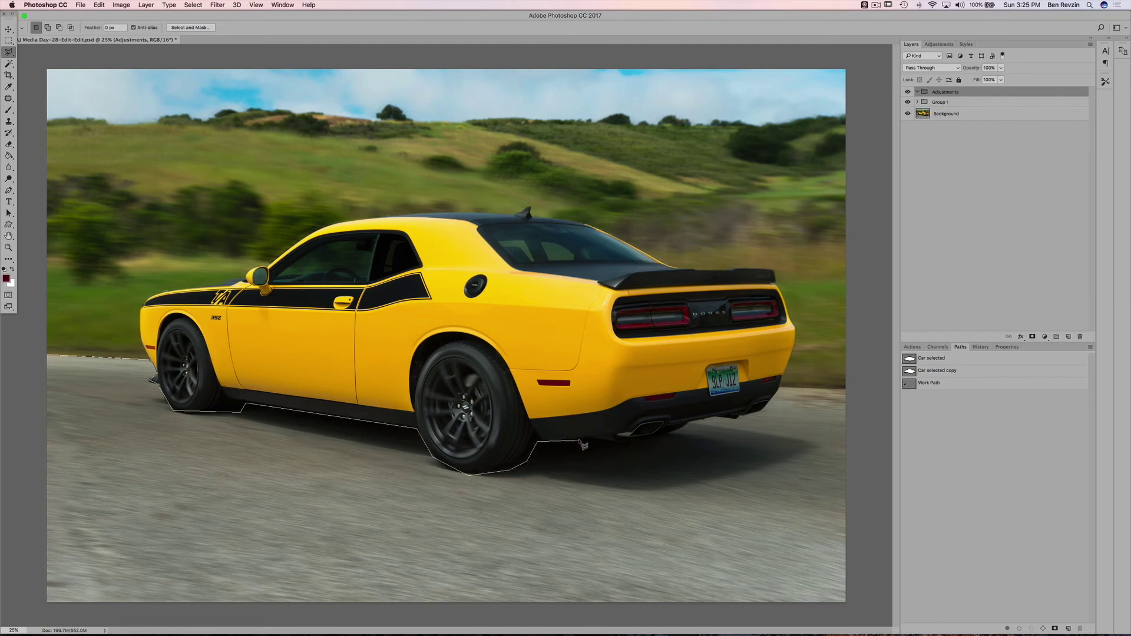
pyautogui.click(629, 437)
pyautogui.click(687, 426)
pyautogui.click(737, 419)
pyautogui.click(849, 390)
pyautogui.click(855, 611)
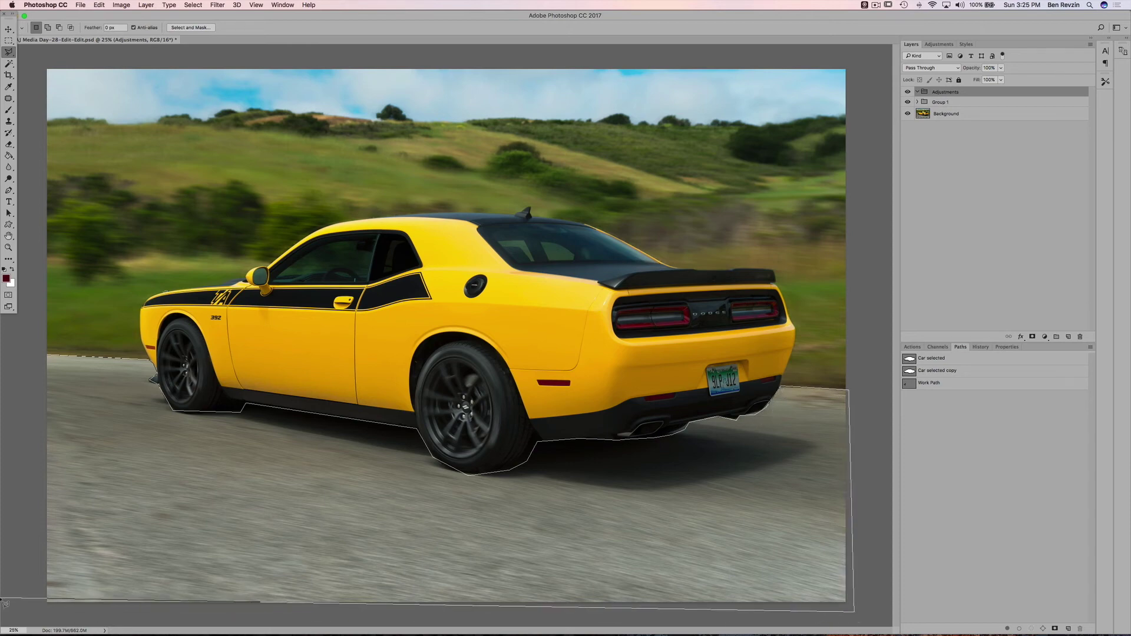
pyautogui.click(24, 615)
pyautogui.click(46, 356)
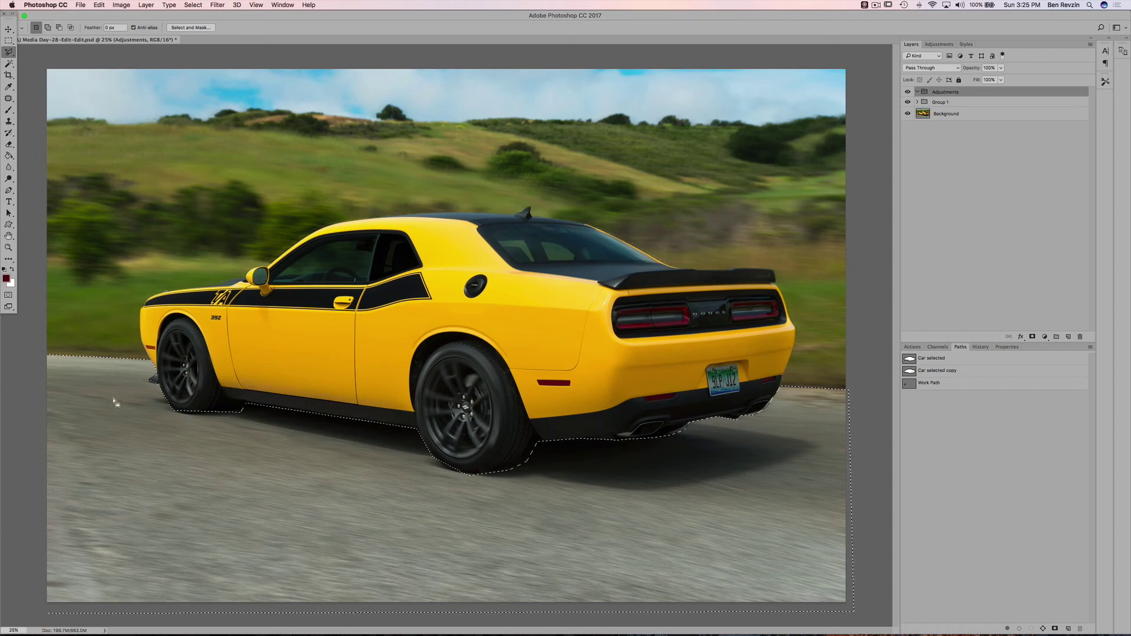
# Feather the road selection by 1 pixel.
pyautogui.rightClick(109, 398)
pyautogui.click(149, 417)
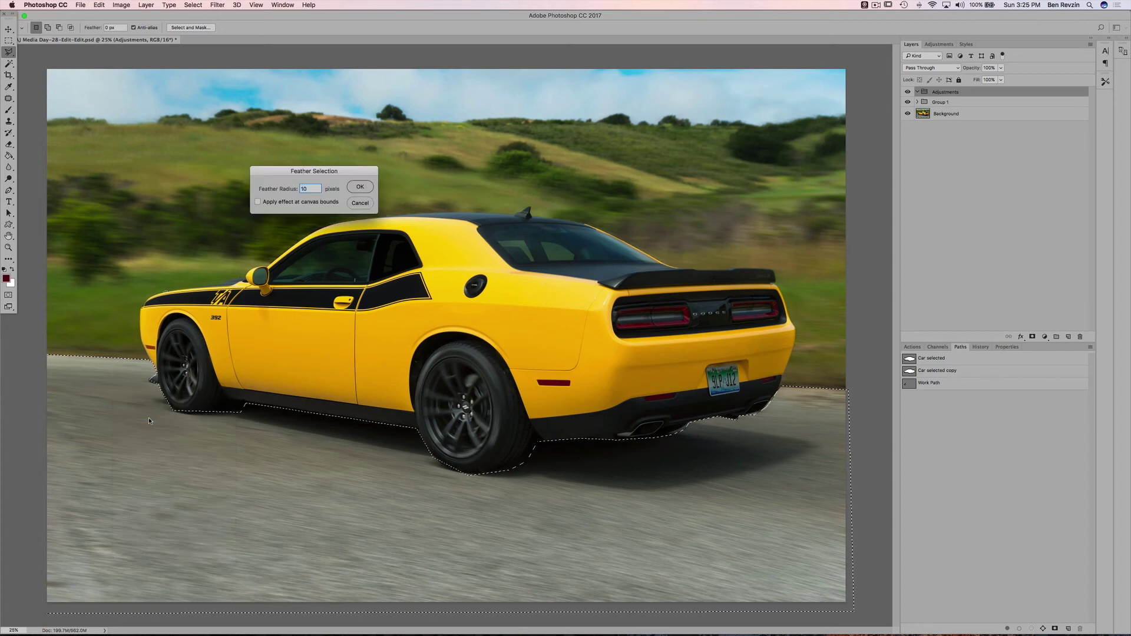
pyautogui.write('1')
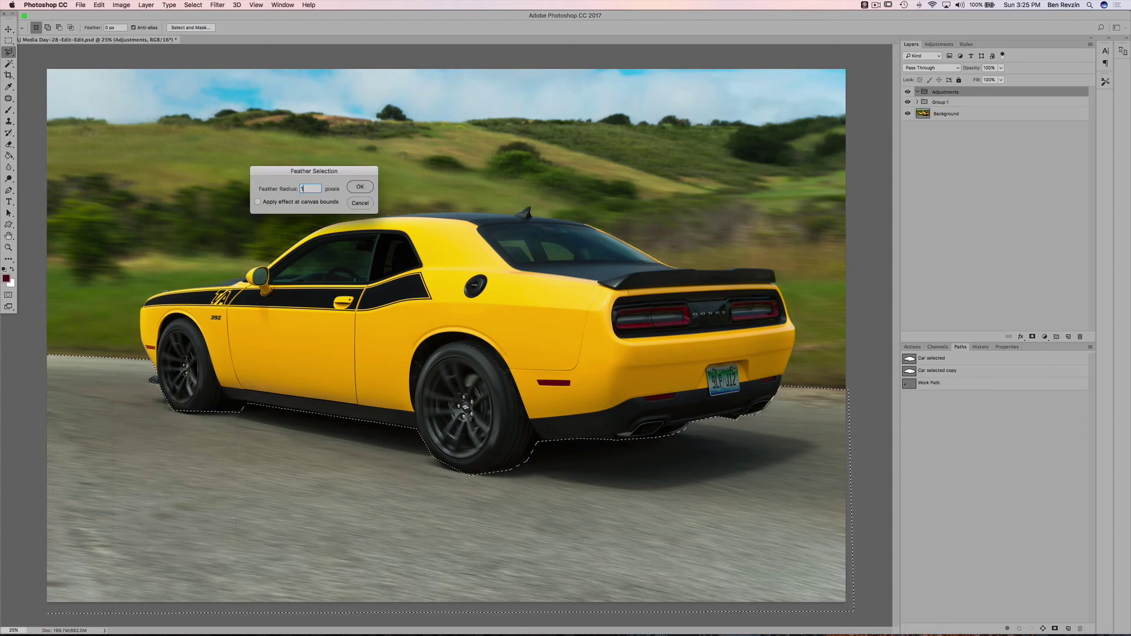
pyautogui.press('Return')
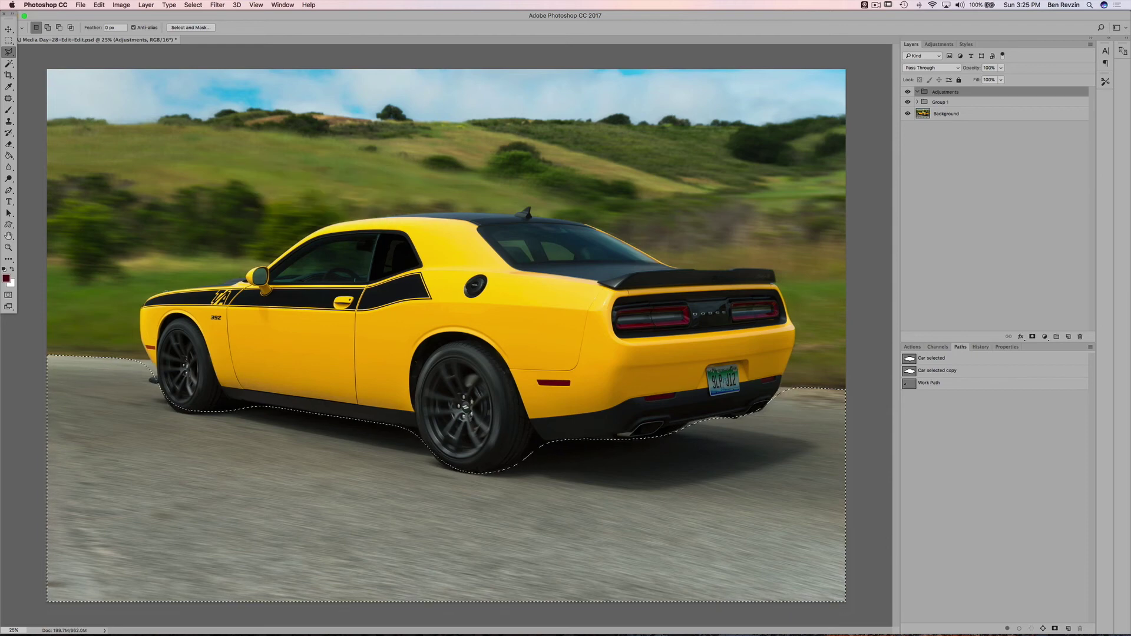
pyautogui.click(1044, 337)
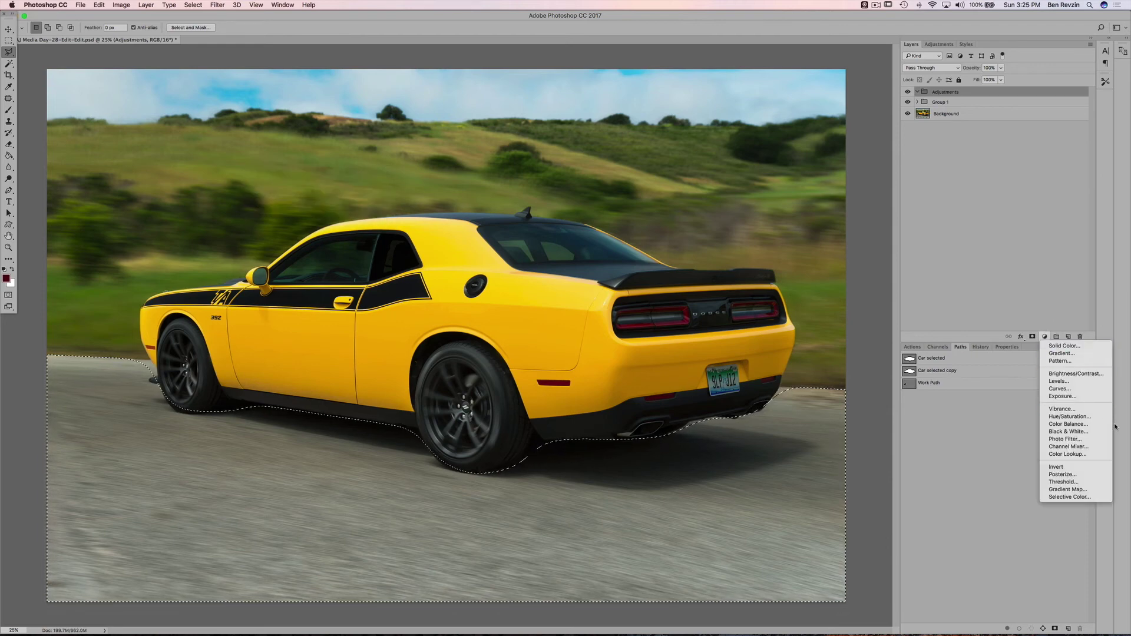
# Add a road-masked Hue/Saturation adjustment with Saturation about -58 and slightly adjusted Lightness.
pyautogui.click(1069, 417)
pyautogui.moveTo(1067, 422); pyautogui.dragTo(857, 421)
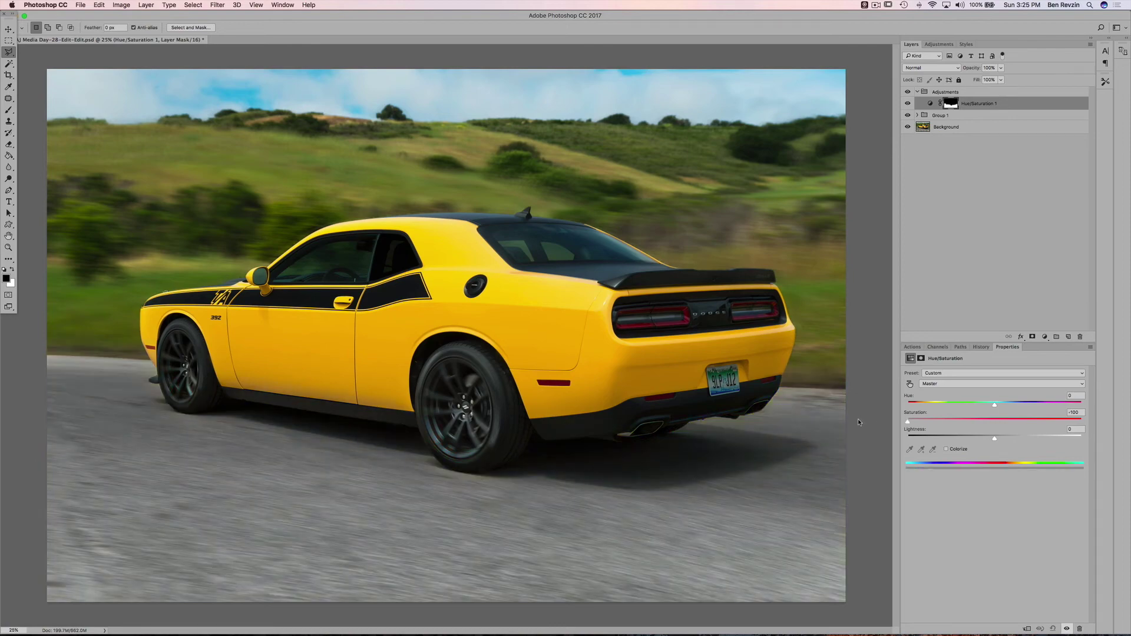
pyautogui.moveTo(876, 422); pyautogui.dragTo(945, 426)
pyautogui.click(975, 437)
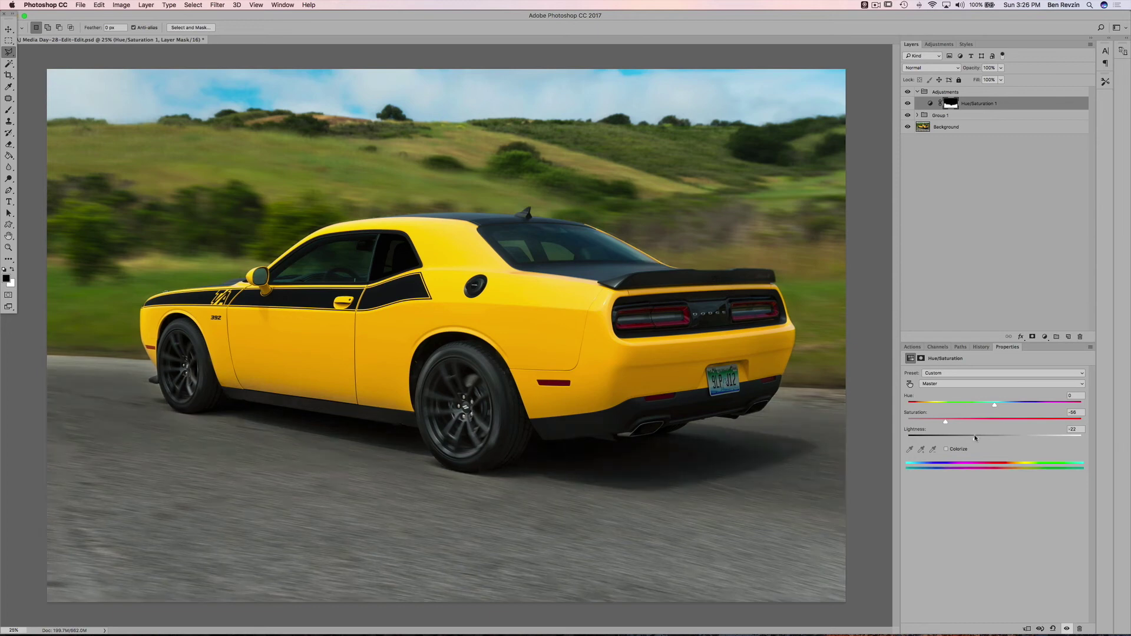
pyautogui.moveTo(972, 437); pyautogui.dragTo(994, 439)
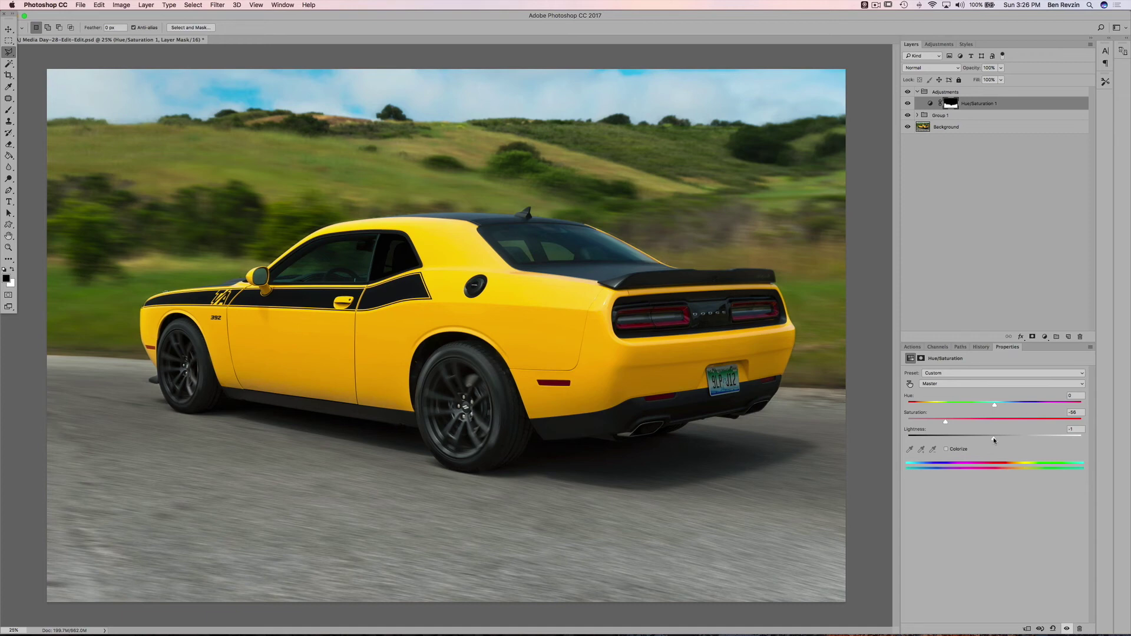
pyautogui.press('g')
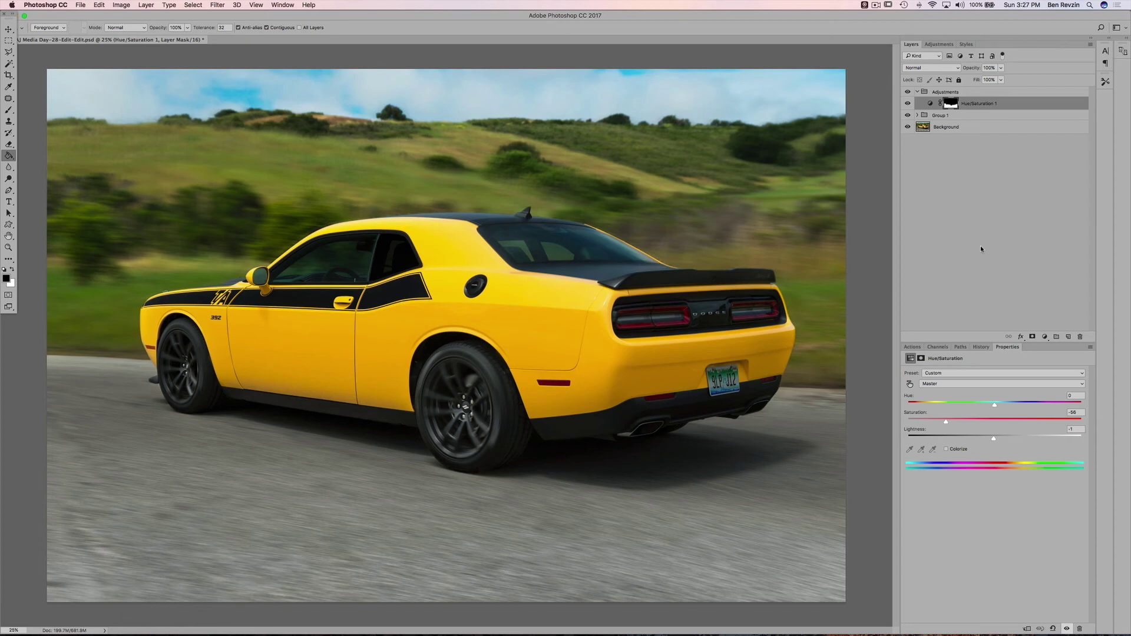
# Create a new layer named 'black' and fill it with black.
pyautogui.press('super+shift+n')
pyautogui.write('b')
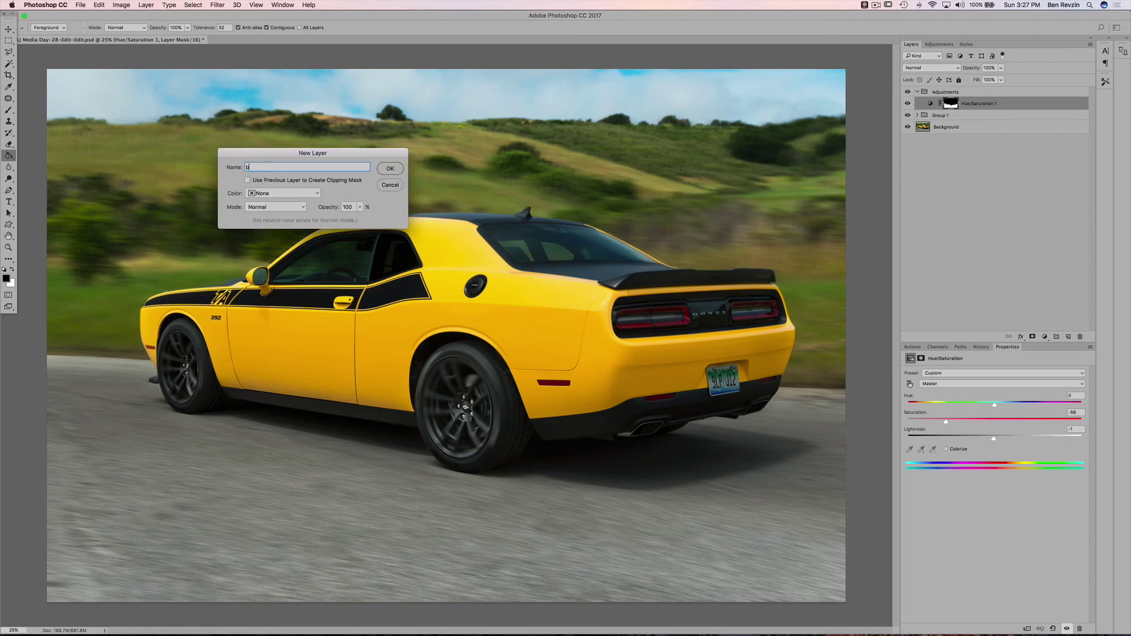
pyautogui.press('Return')
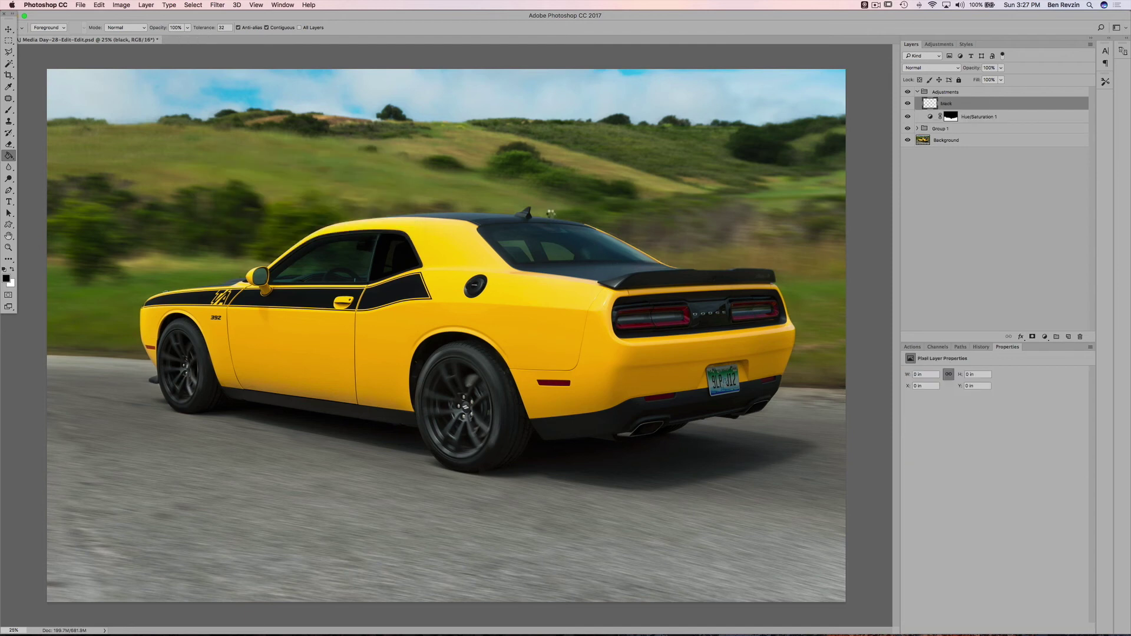
pyautogui.click(551, 212)
# Render a Lens Flare toward the upper left at brightness around 135.
pyautogui.click(231, 5)
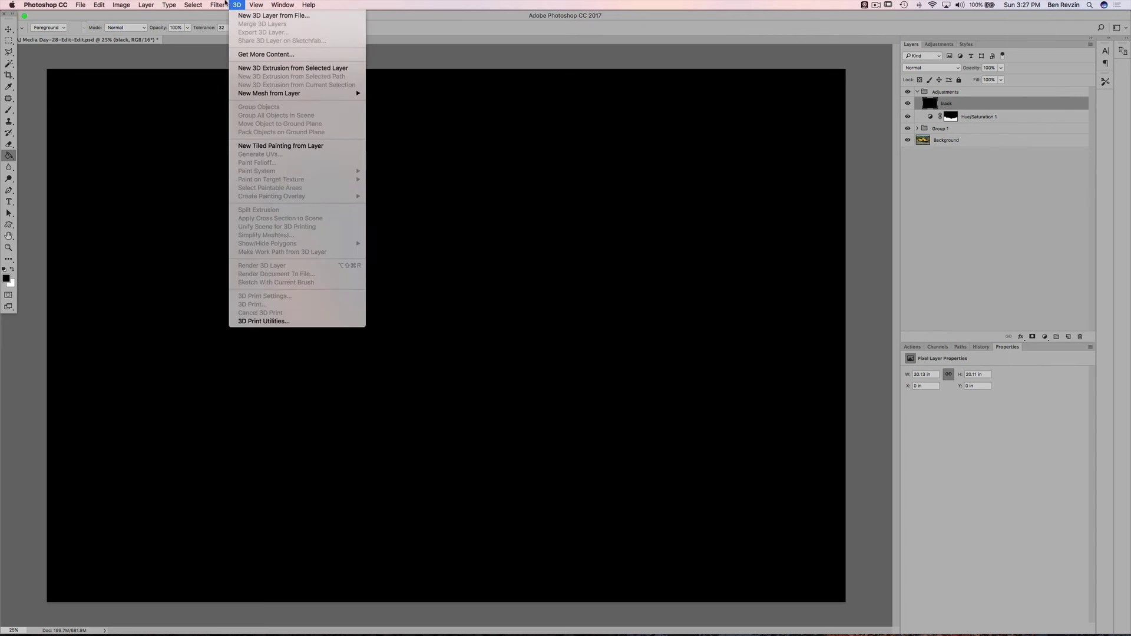
pyautogui.moveTo(218, 5)
pyautogui.moveTo(283, 152)
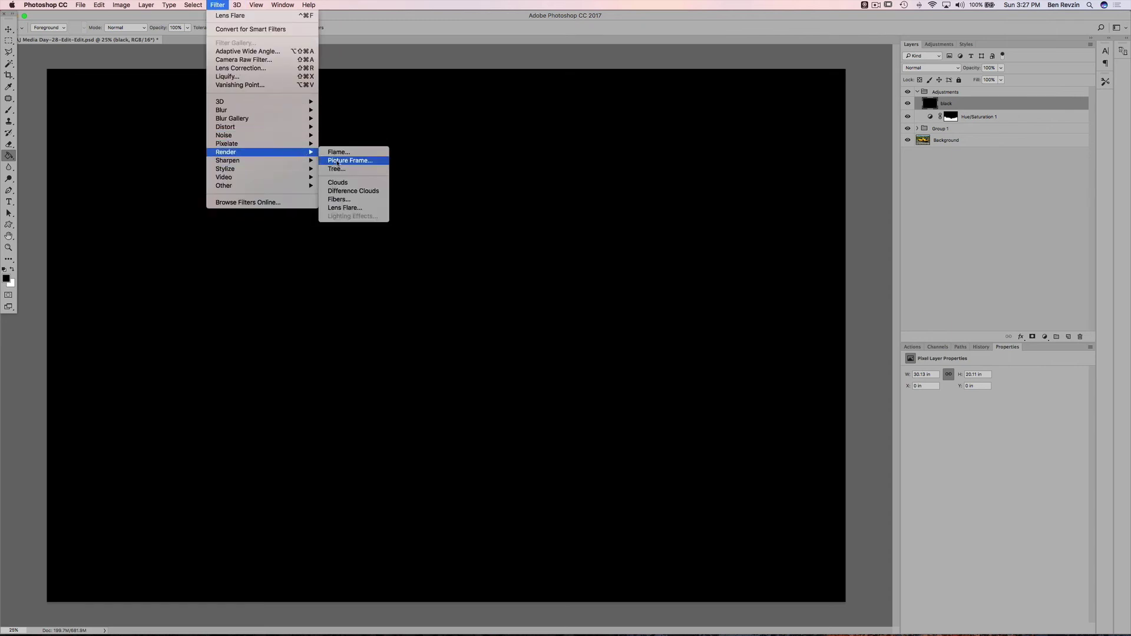
pyautogui.click(348, 208)
pyautogui.moveTo(431, 116); pyautogui.dragTo(413, 101)
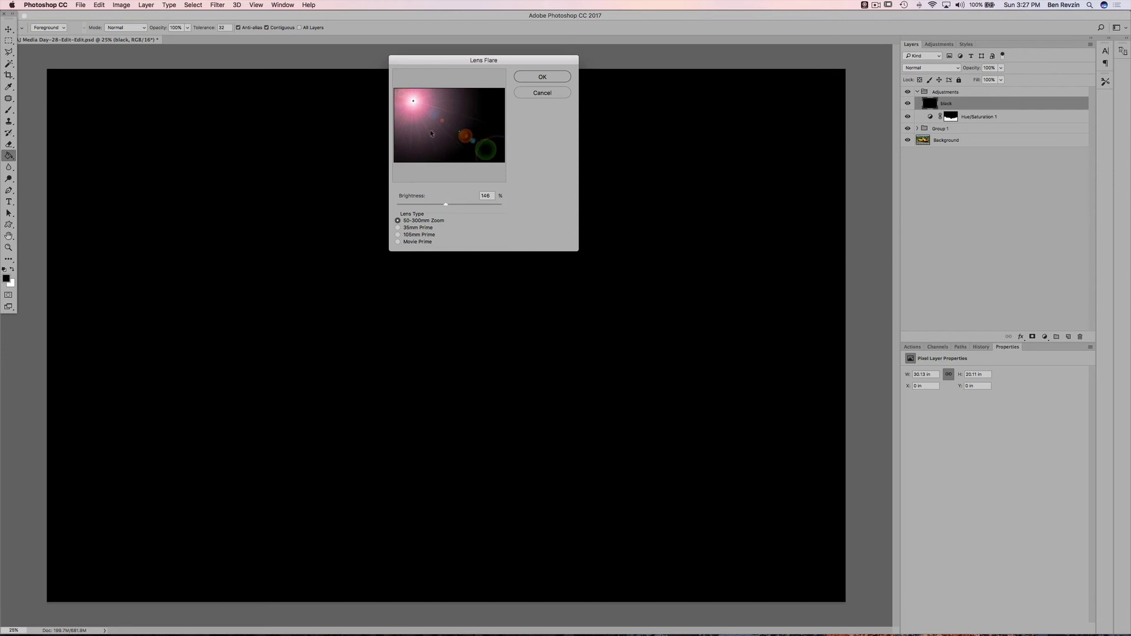
pyautogui.moveTo(473, 204); pyautogui.dragTo(464, 205)
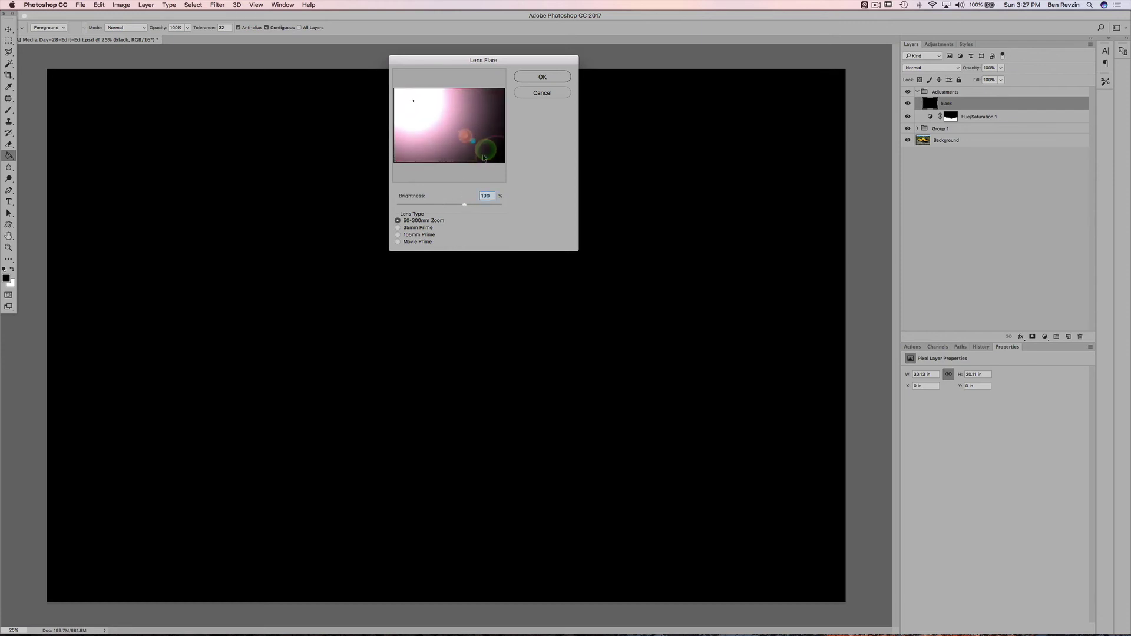
pyautogui.moveTo(448, 205); pyautogui.dragTo(457, 207)
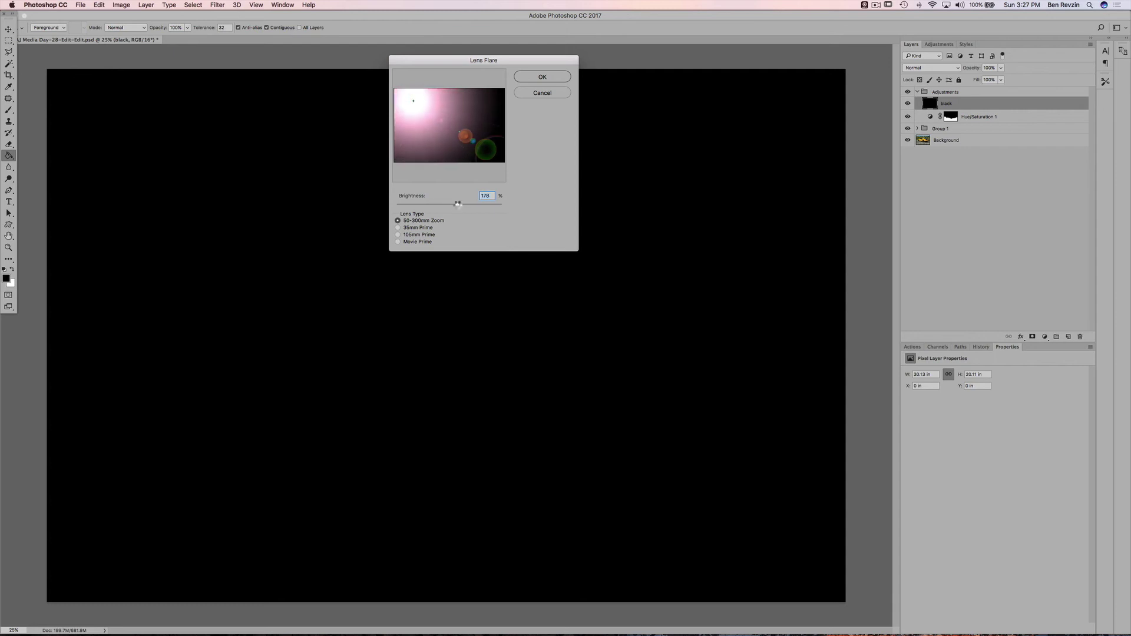
pyautogui.press('Return')
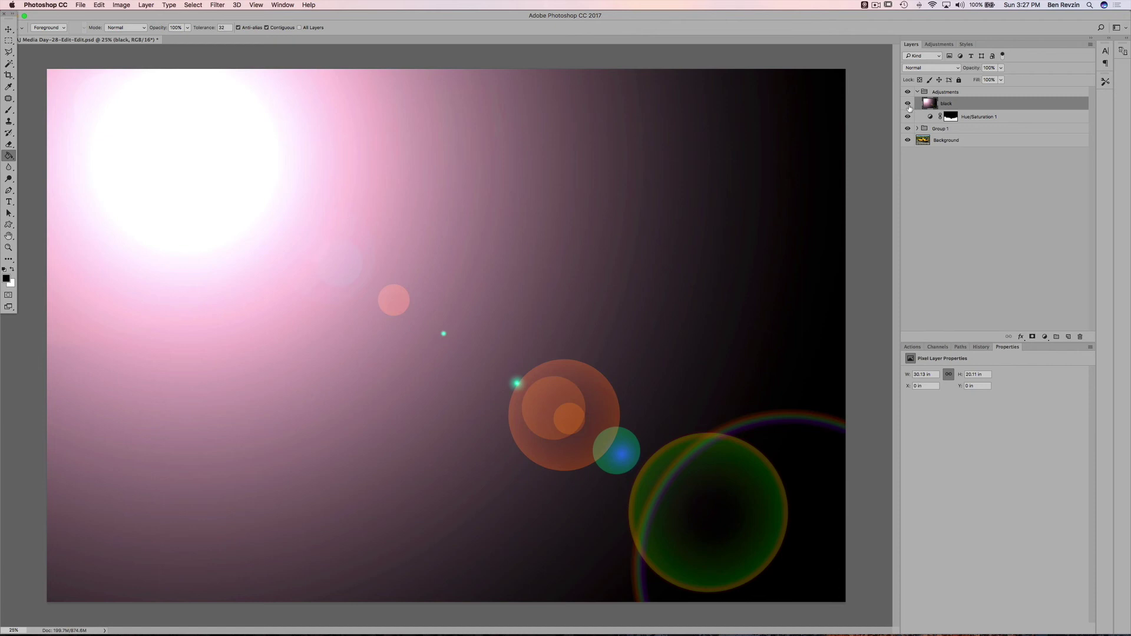
# Try deleting the dark lower-right area with the Magic Wand, undo it, and deselect.
pyautogui.click(816, 167)
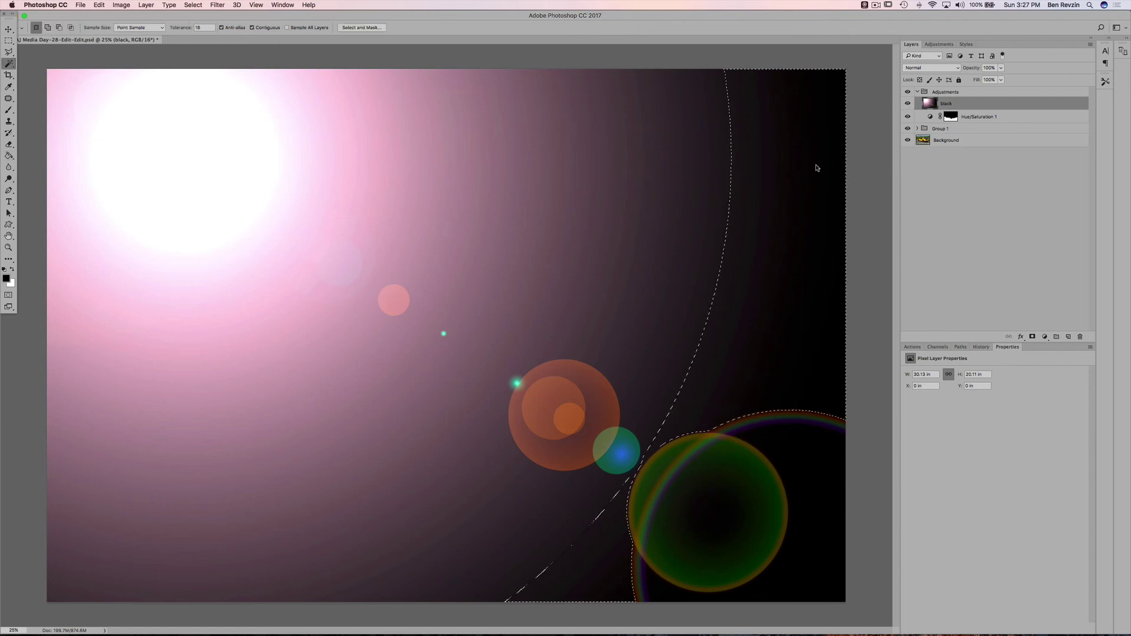
pyautogui.press('Delete')
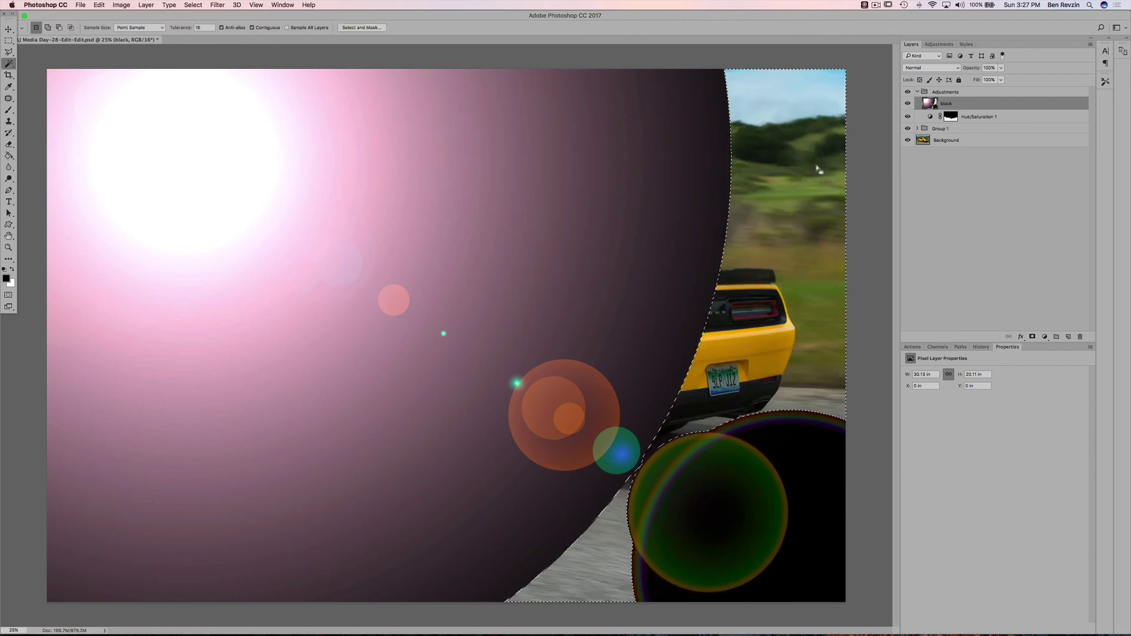
pyautogui.press('super+z')
pyautogui.press('m')
pyautogui.press('super+d')
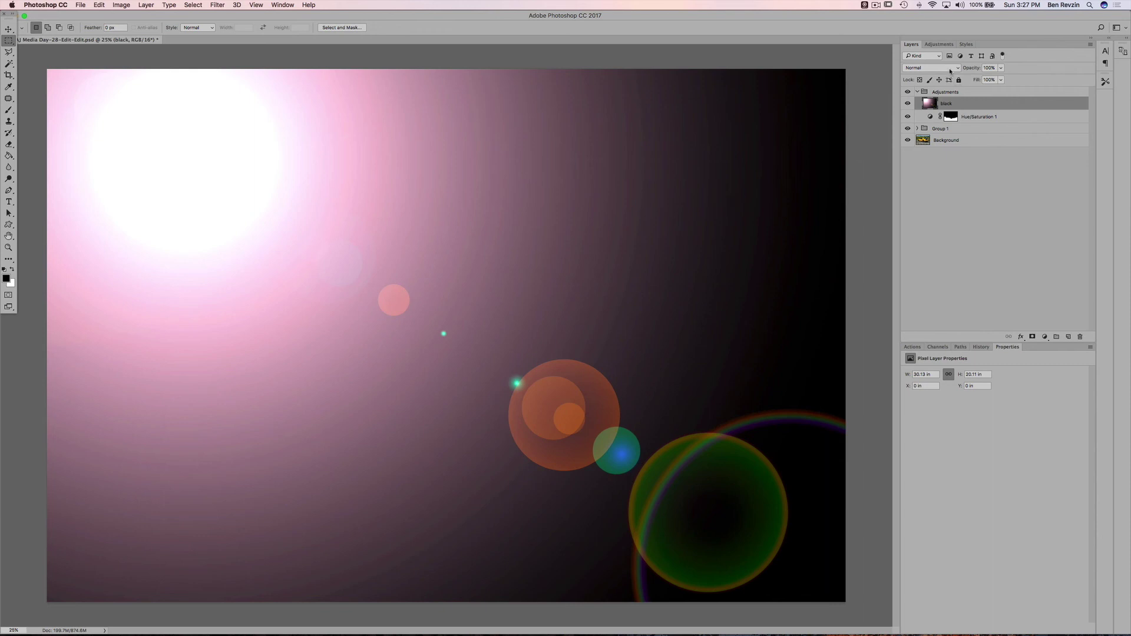
# Set the flare layer to Screen blending at 16% opacity.
pyautogui.click(954, 69)
pyautogui.click(936, 131)
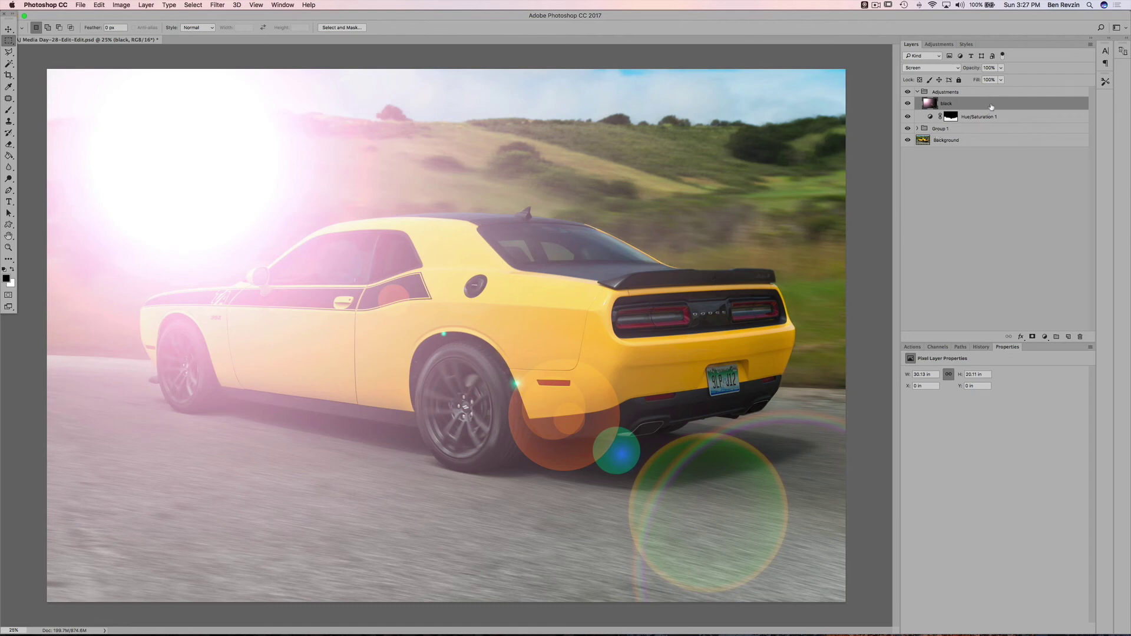
pyautogui.moveTo(975, 69); pyautogui.dragTo(936, 71)
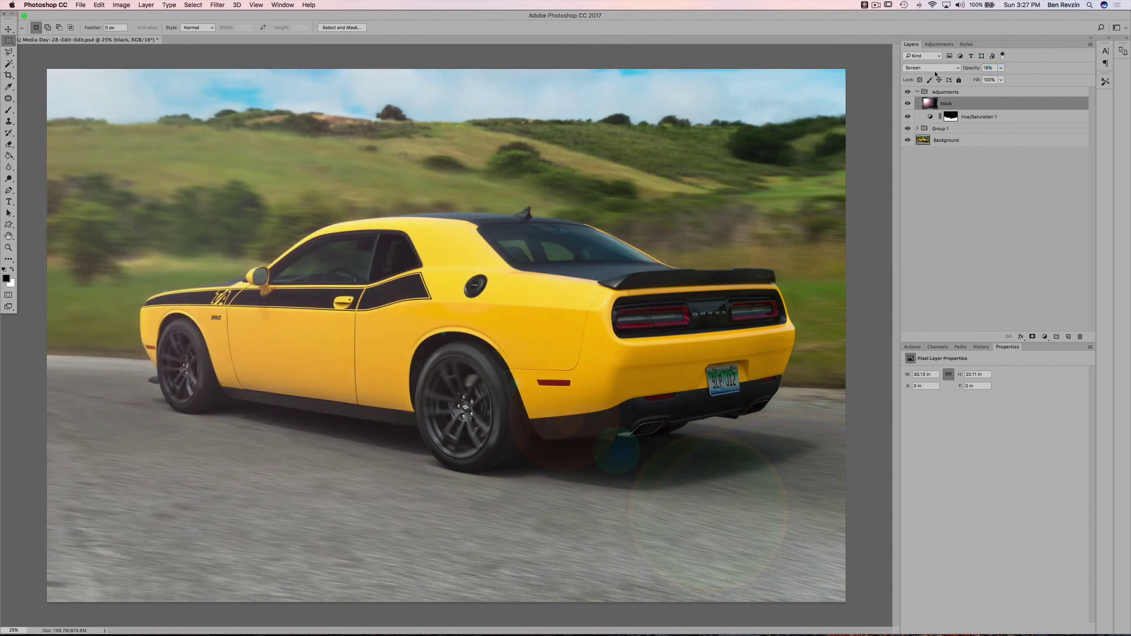
# Add a layer mask to the black layer and paint out the glow under the car and road.
pyautogui.click(1032, 337)
pyautogui.press('b')
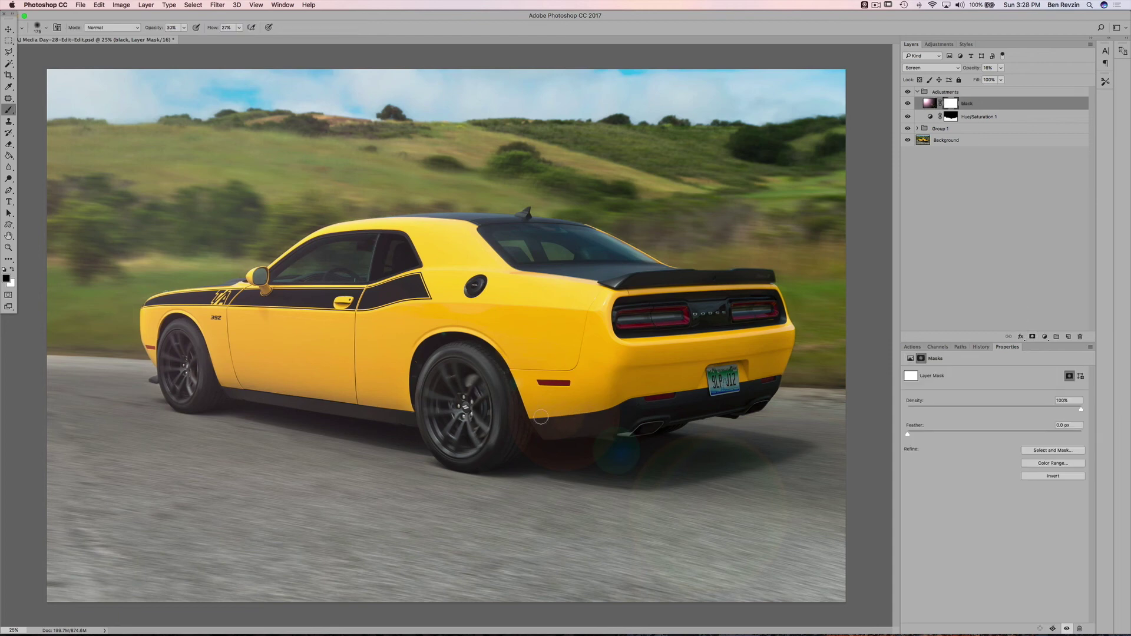
pyautogui.press(']')
pyautogui.press(']')
pyautogui.press(']')
pyautogui.press(']')
pyautogui.press(']')
pyautogui.press(']')
pyautogui.press(']')
pyautogui.press(']')
pyautogui.press(']')
pyautogui.press(']')
pyautogui.press(']')
pyautogui.press(']')
pyautogui.press(']')
pyautogui.press(']')
pyautogui.press(']')
pyautogui.press('7')
pyautogui.moveTo(605, 414)
pyautogui.mouseDown()
pyautogui.moveTo(662, 430)
pyautogui.moveTo(416, 429)
pyautogui.moveTo(596, 518)
pyautogui.mouseUp()
pyautogui.moveTo(745, 496)
pyautogui.mouseDown()
pyautogui.moveTo(876, 441)
pyautogui.moveTo(783, 472)
pyautogui.moveTo(915, 507)
pyautogui.moveTo(797, 548)
pyautogui.mouseUp()
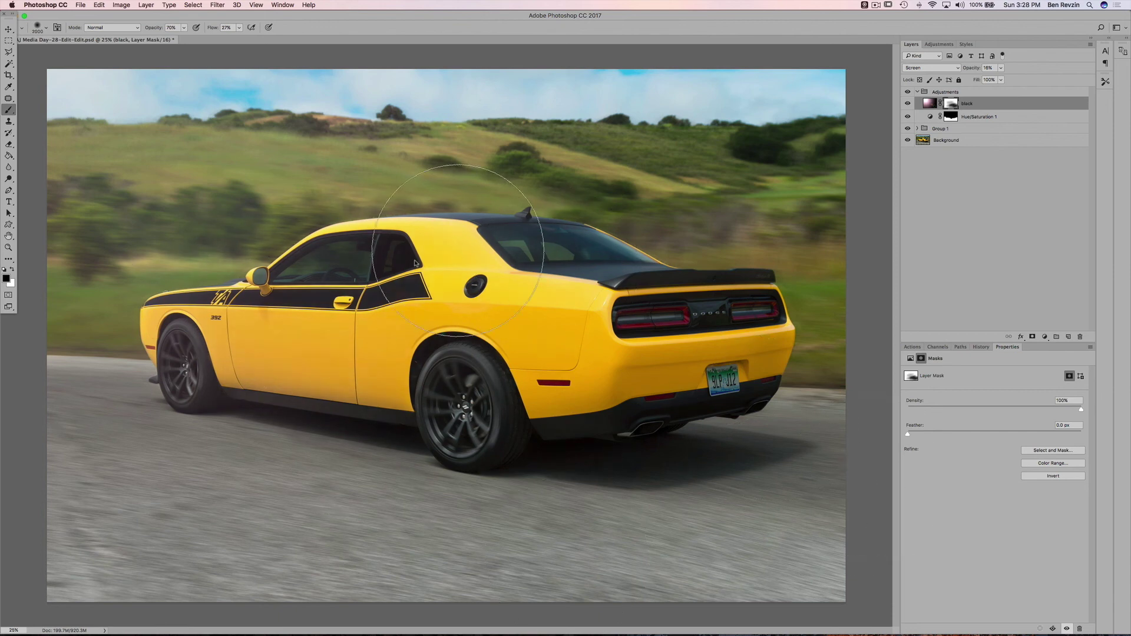
# Enlarge the brush at 40% opacity and toggle the flare layer to compare.
pyautogui.press(']')
pyautogui.press('4')
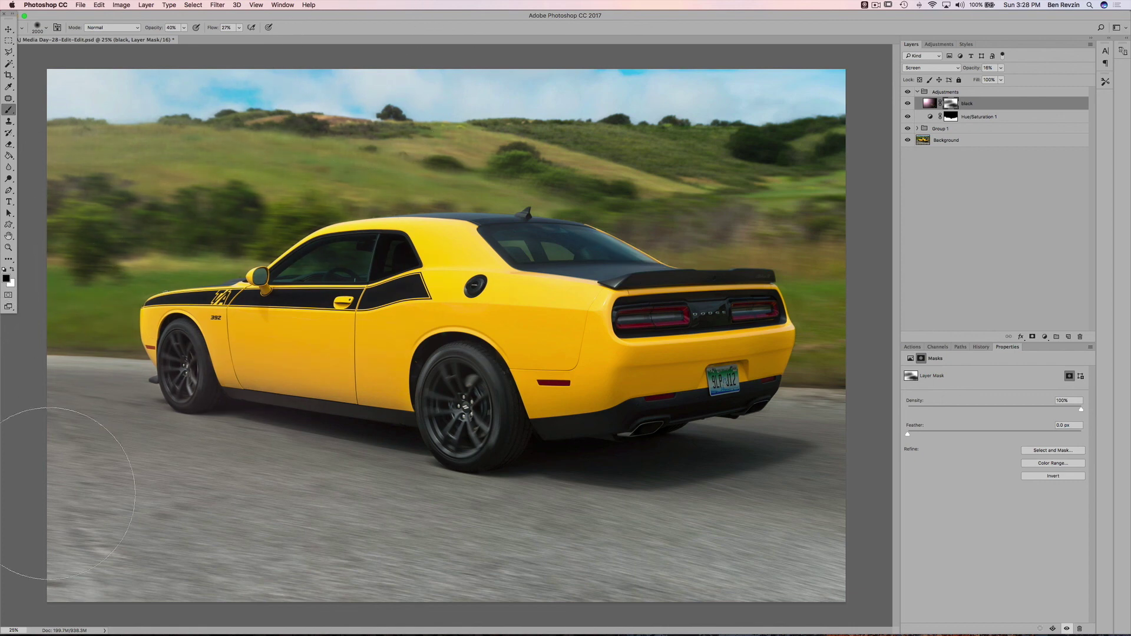
pyautogui.click(908, 103)
pyautogui.click(908, 104)
pyautogui.click(907, 104)
pyautogui.click(907, 103)
pyautogui.click(907, 104)
pyautogui.click(907, 104)
# Add a Gradient Map adjustment using the Yellow, Violet, Orange, Blue preset.
pyautogui.click(1045, 337)
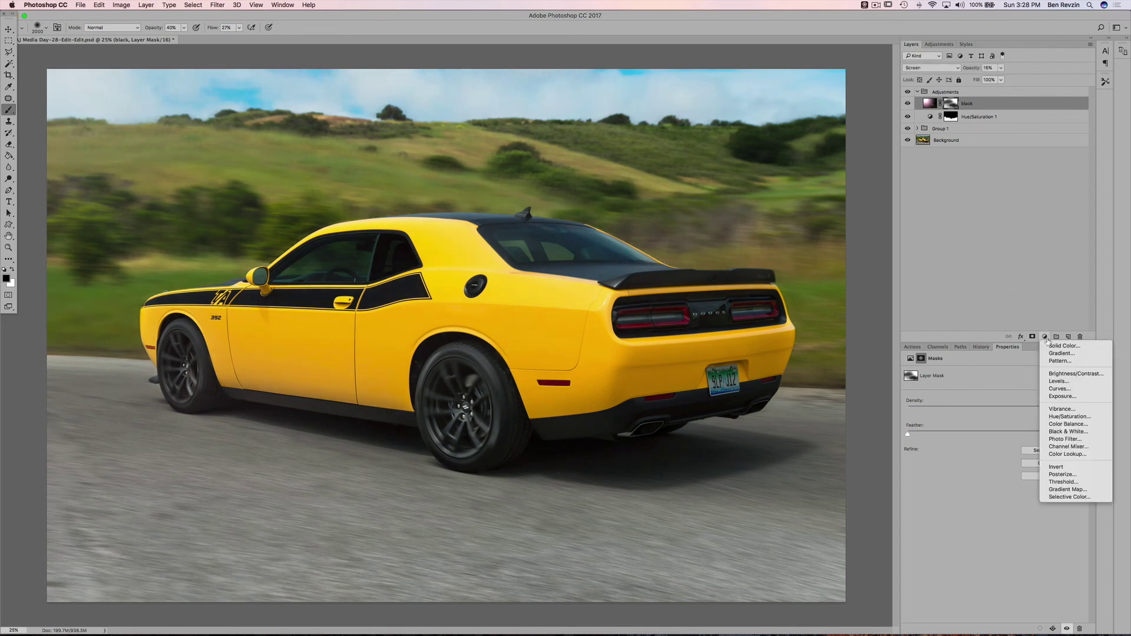
pyautogui.click(1068, 490)
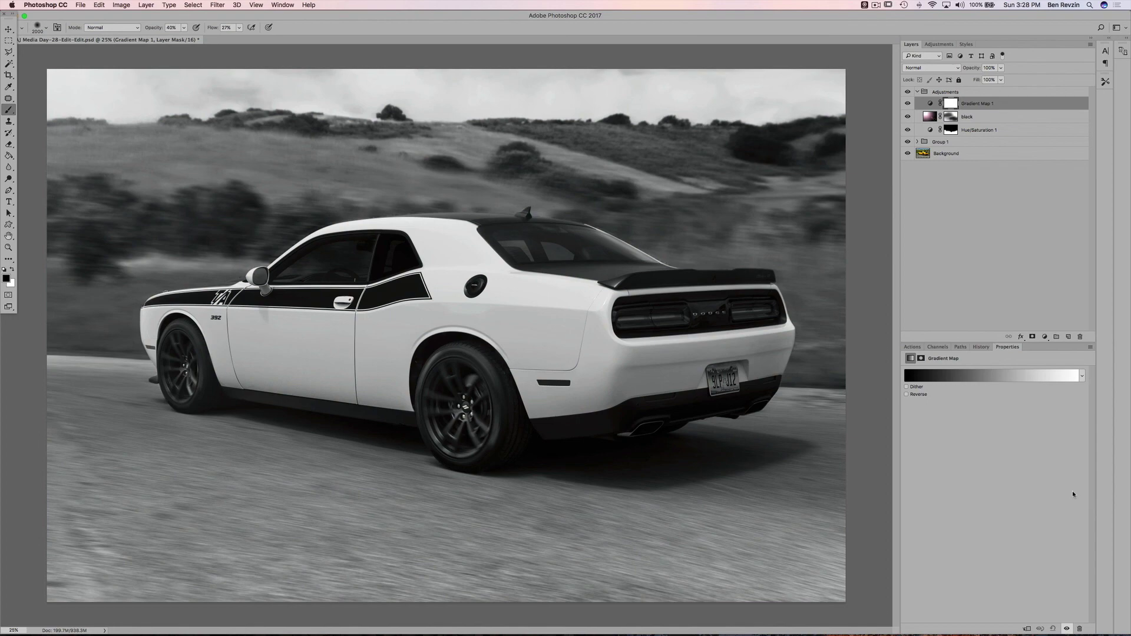
pyautogui.click(978, 377)
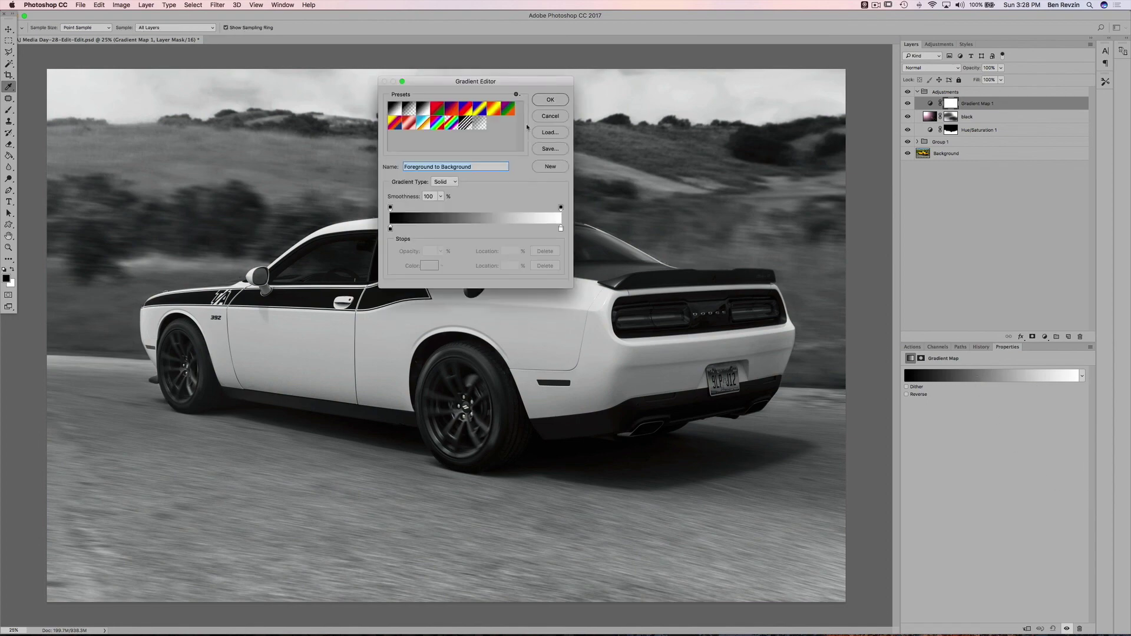
pyautogui.click(397, 126)
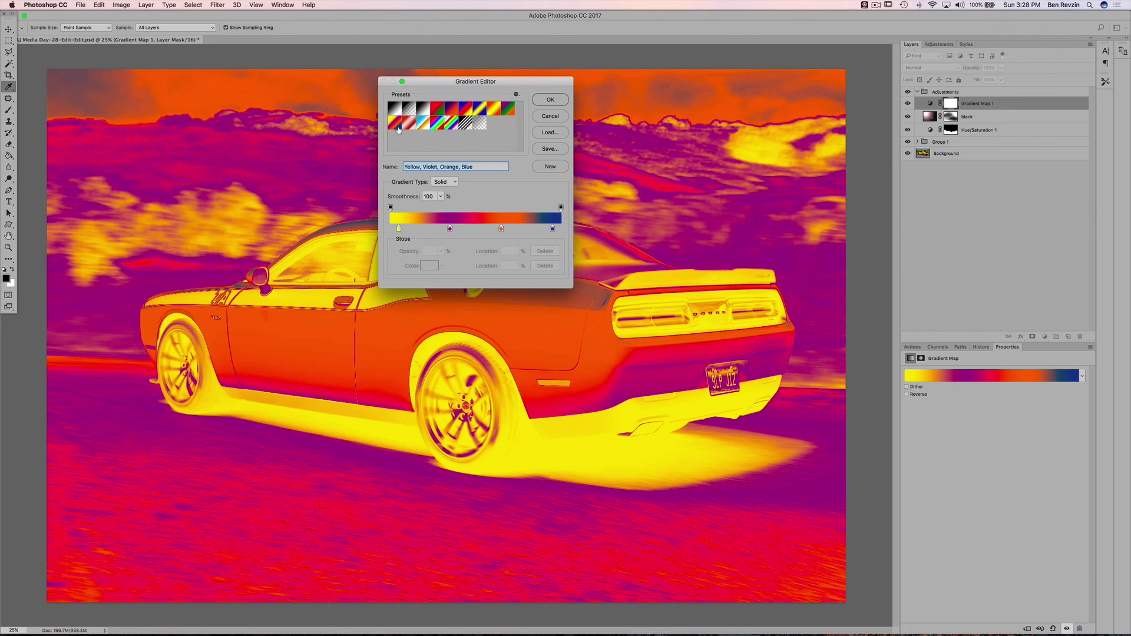
pyautogui.click(553, 101)
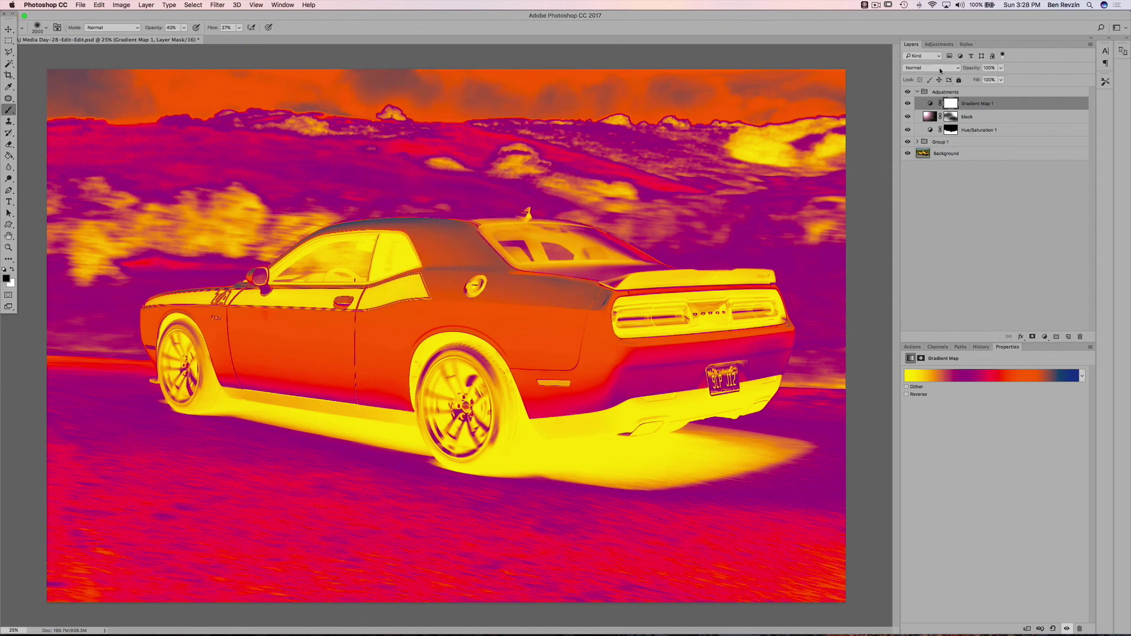
# Blend the gradient map in Soft Light at very low opacity and compare it.
pyautogui.click(939, 68)
pyautogui.click(938, 169)
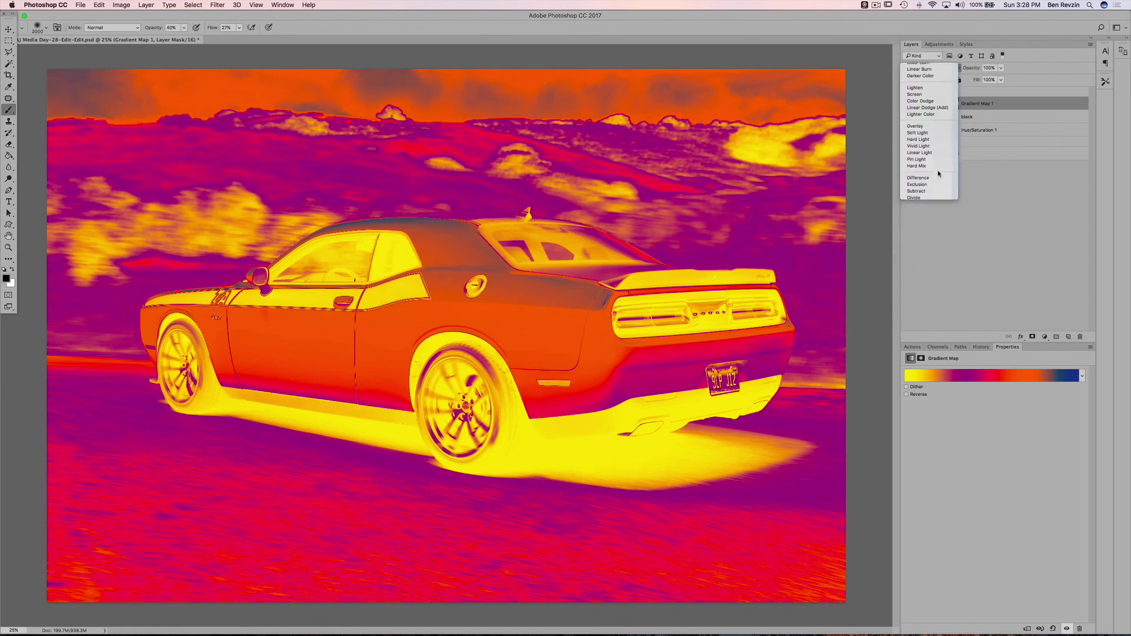
pyautogui.moveTo(976, 68); pyautogui.dragTo(932, 69)
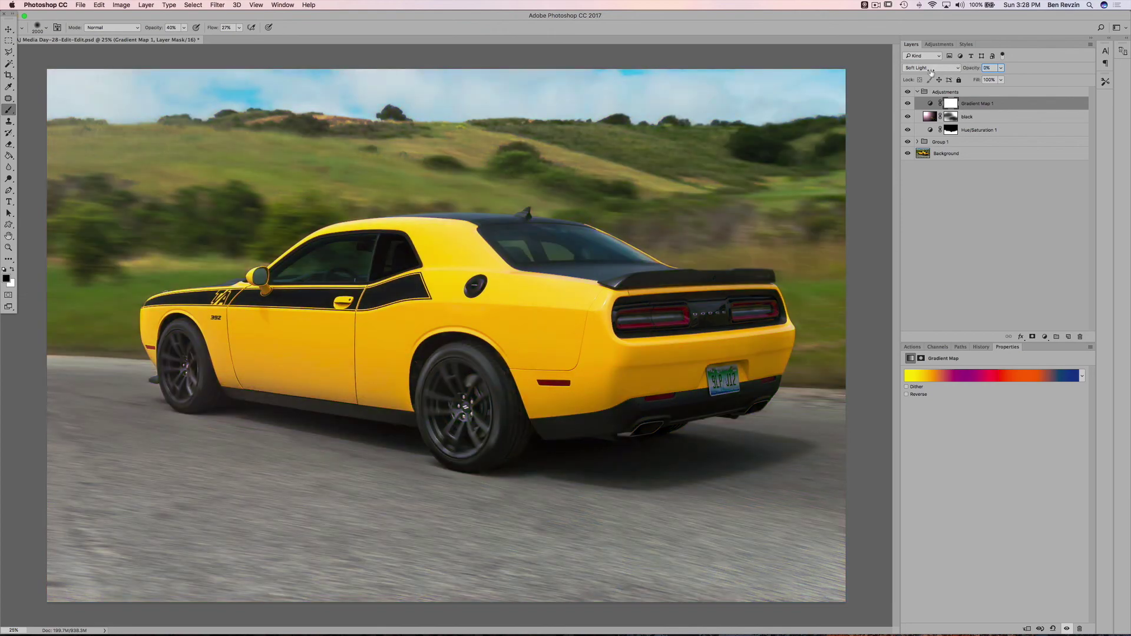
pyautogui.click(908, 103)
pyautogui.click(908, 104)
# Collapse the Adjustments group and hide it.
pyautogui.click(918, 91)
pyautogui.click(918, 91)
pyautogui.click(909, 93)
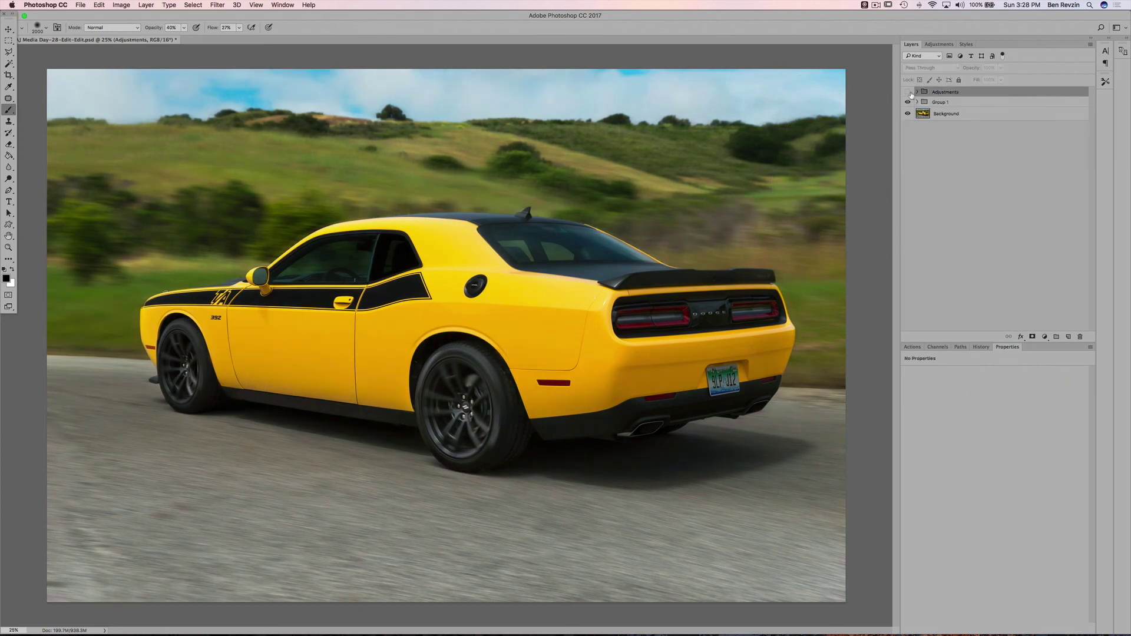
# Toggle Group 1 off and on against the unblurred original, then show the Adjustments group.
pyautogui.click(909, 103)
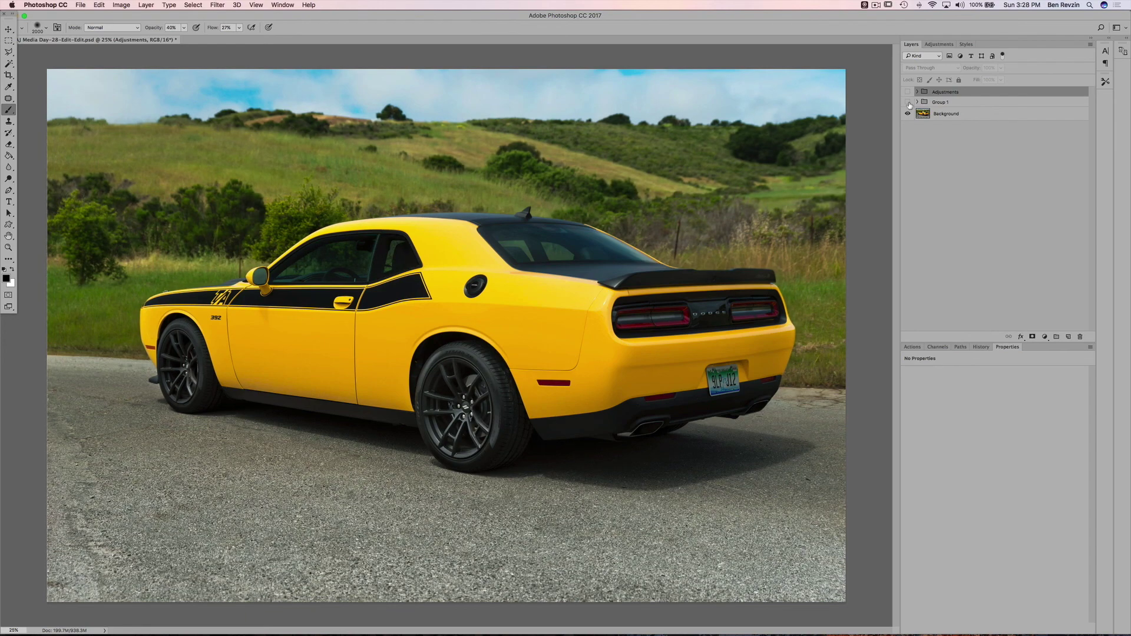
pyautogui.click(908, 103)
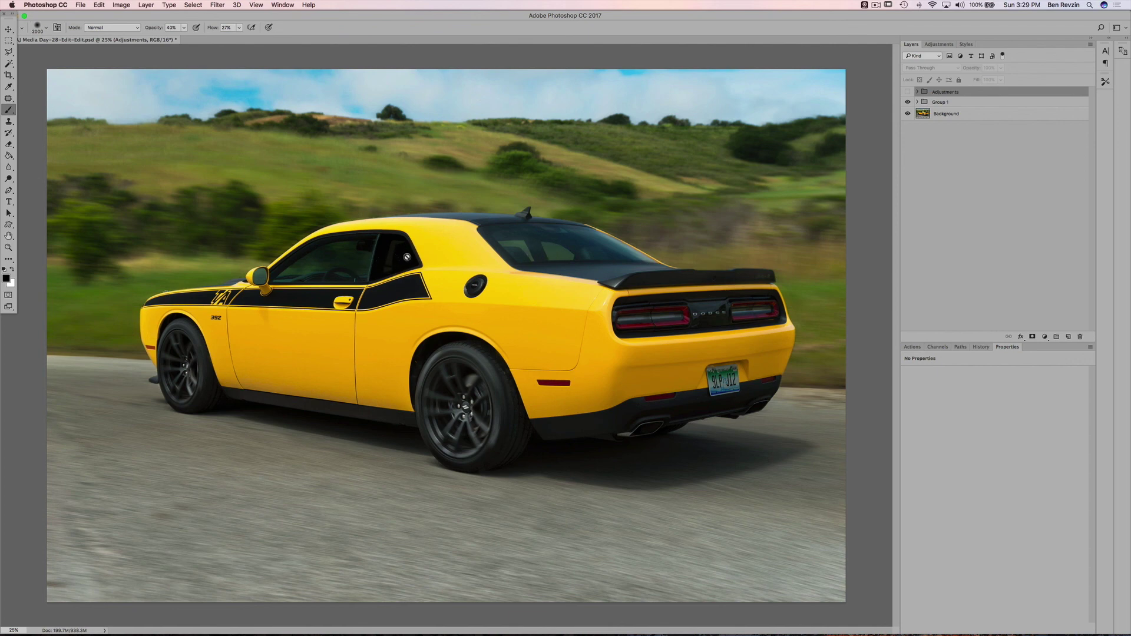
pyautogui.click(908, 93)
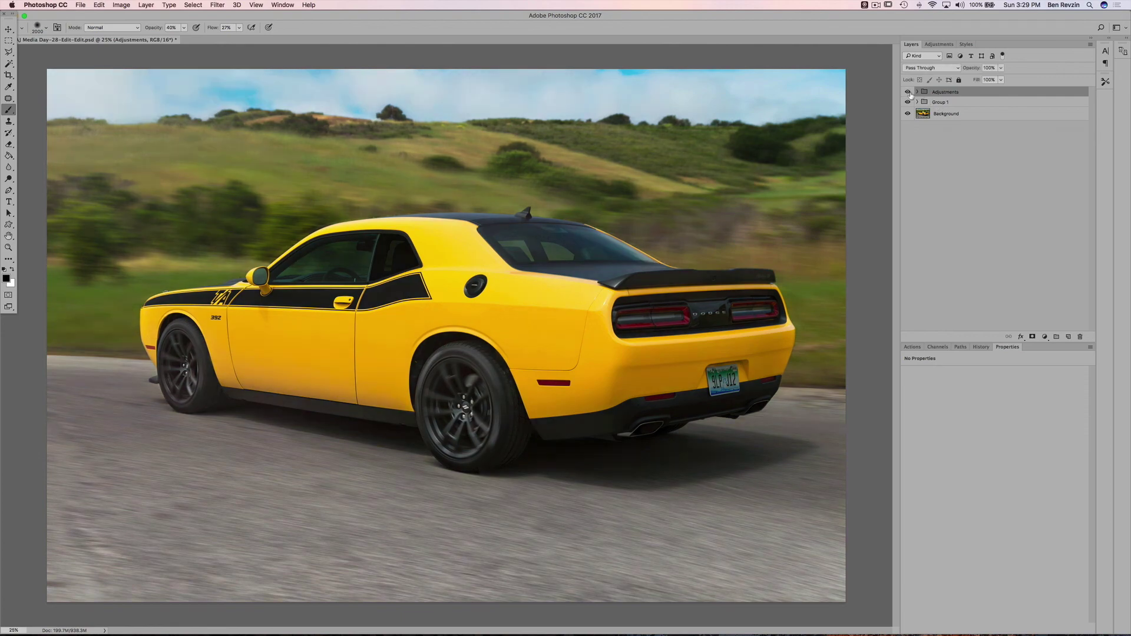
# View the finished yellow Challenger in full-screen mode with the panels hidden.
pyautogui.press('f')
pyautogui.press('f')
pyautogui.press('super+equal')
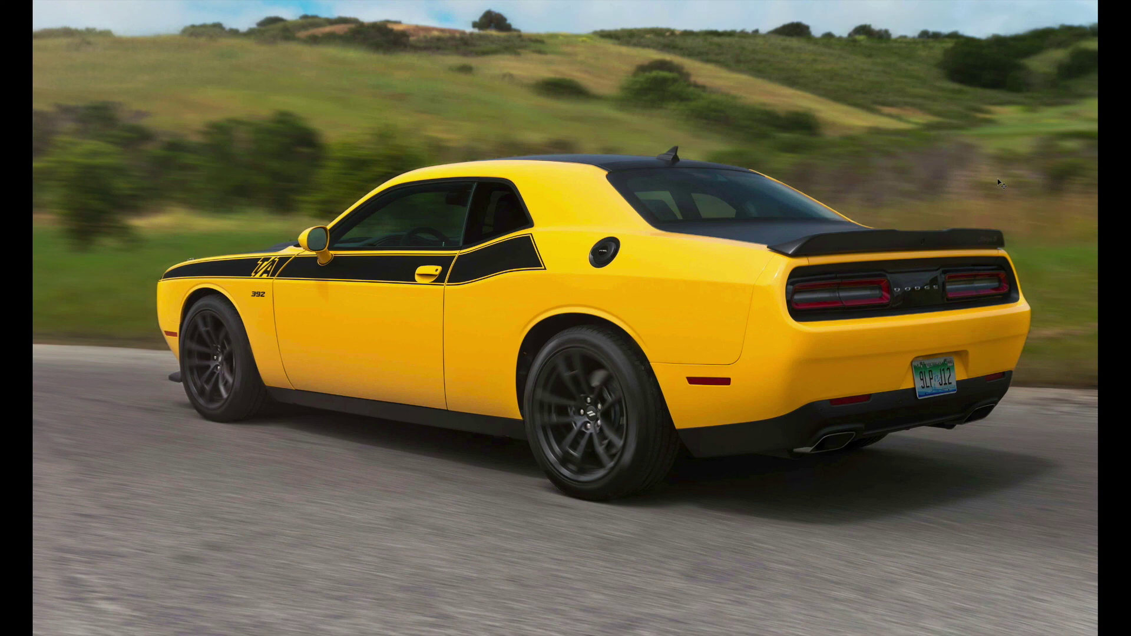